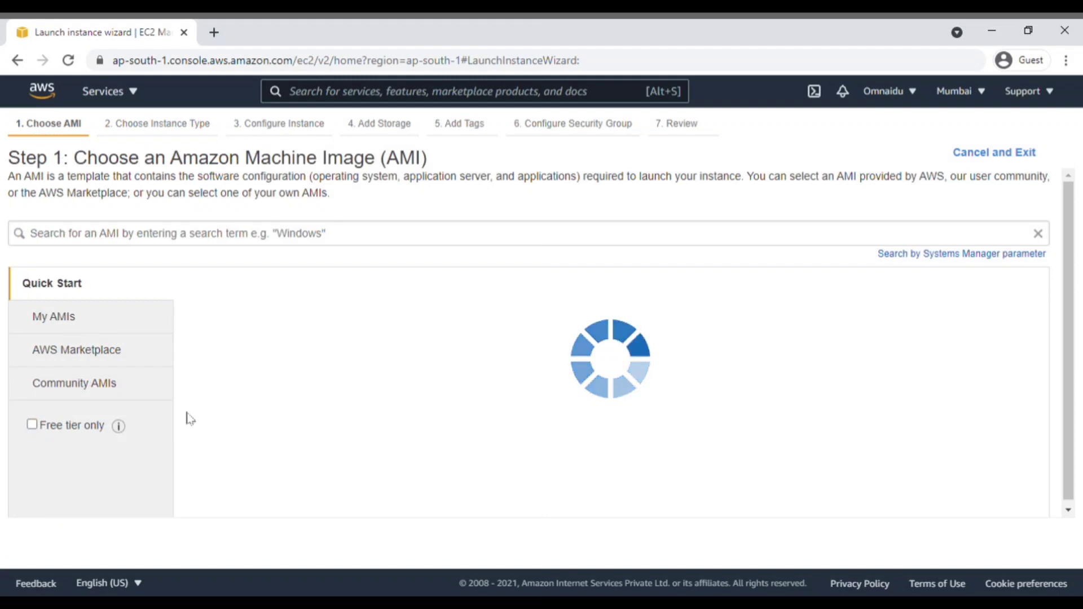
Step: Find the CyberPanel image in AWS Marketplace, select it and accept its pricing
{"action": "left_click", "coordinate": [111, 362]}
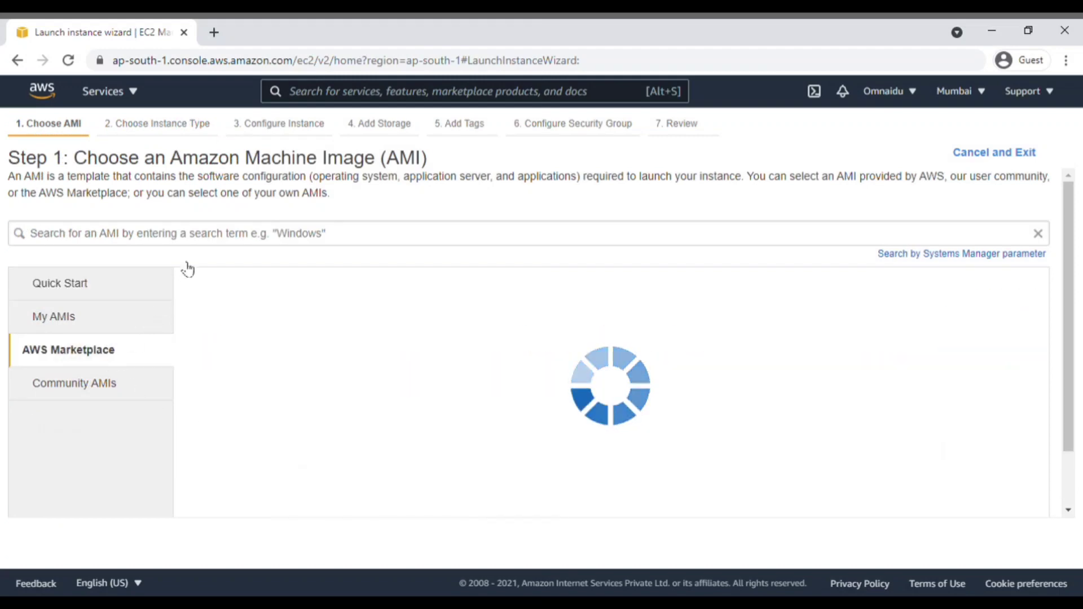
{"action": "left_click", "coordinate": [207, 243]}
{"action": "type", "text": "cyberpan"}
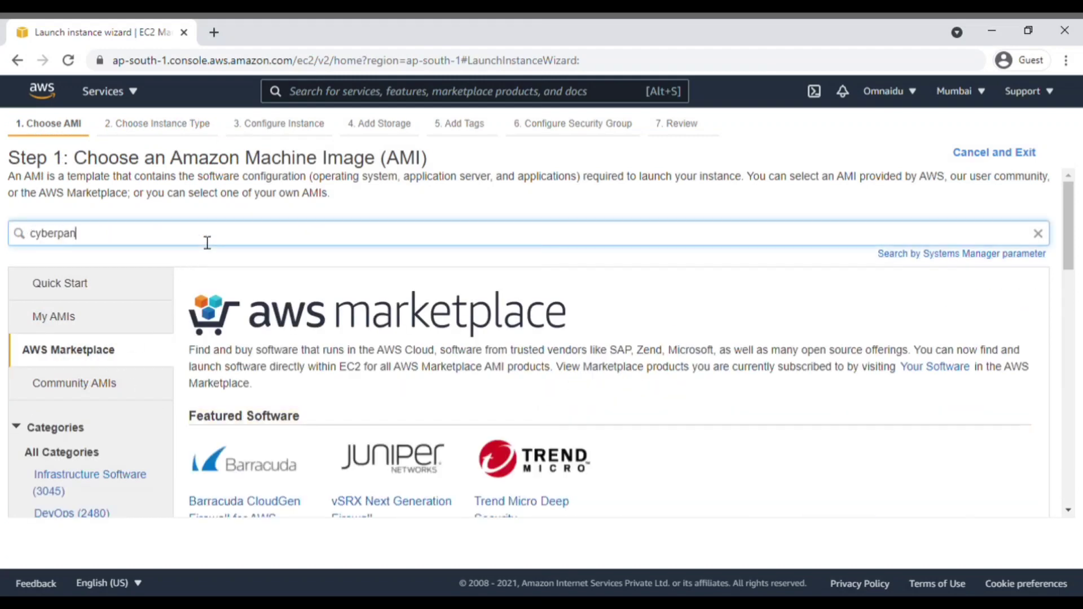
{"action": "type", "text": "el"}
{"action": "key", "text": "Return"}
{"action": "left_click", "coordinate": [959, 328]}
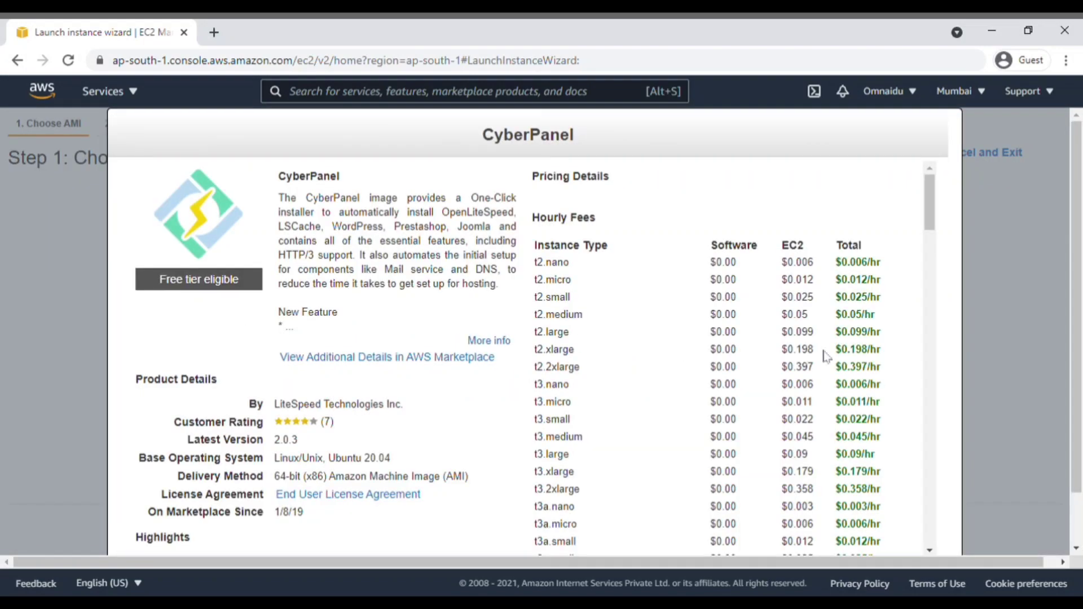
{"action": "scroll", "coordinate": [826, 354], "scroll_direction": "down", "scroll_amount": 20}
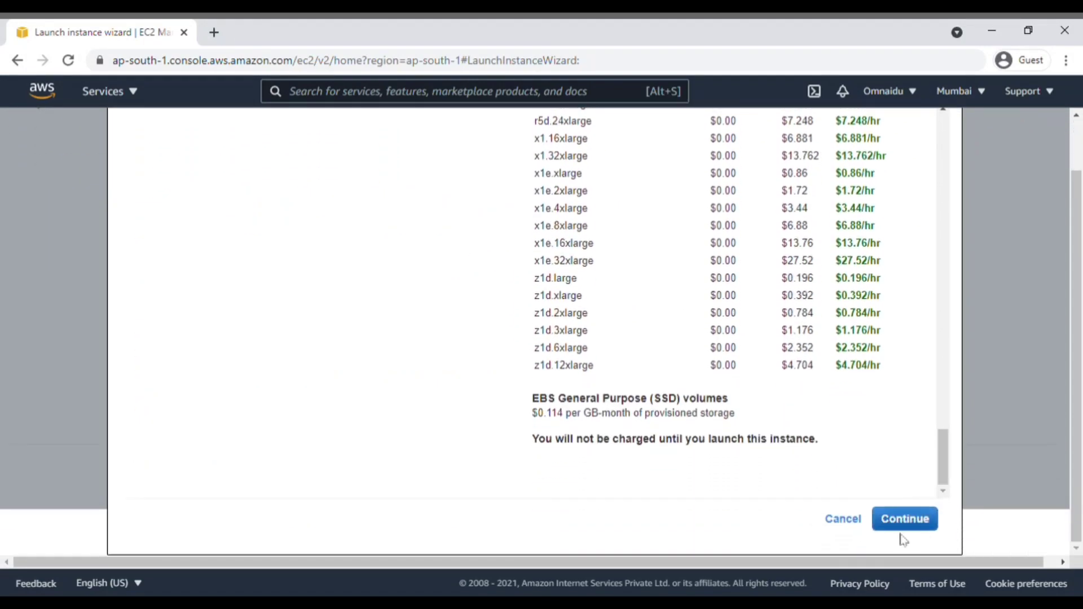
{"action": "left_click", "coordinate": [905, 518]}
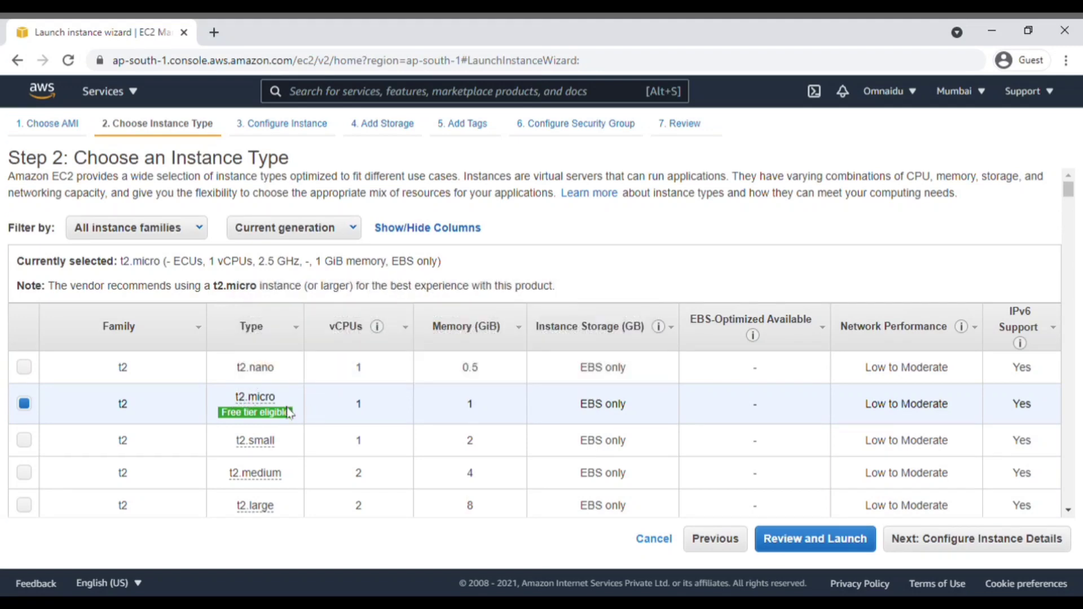
Step: Keep t2.micro, set the root volume to 30 GiB, and advance to security group settings
{"action": "left_click", "coordinate": [1035, 543]}
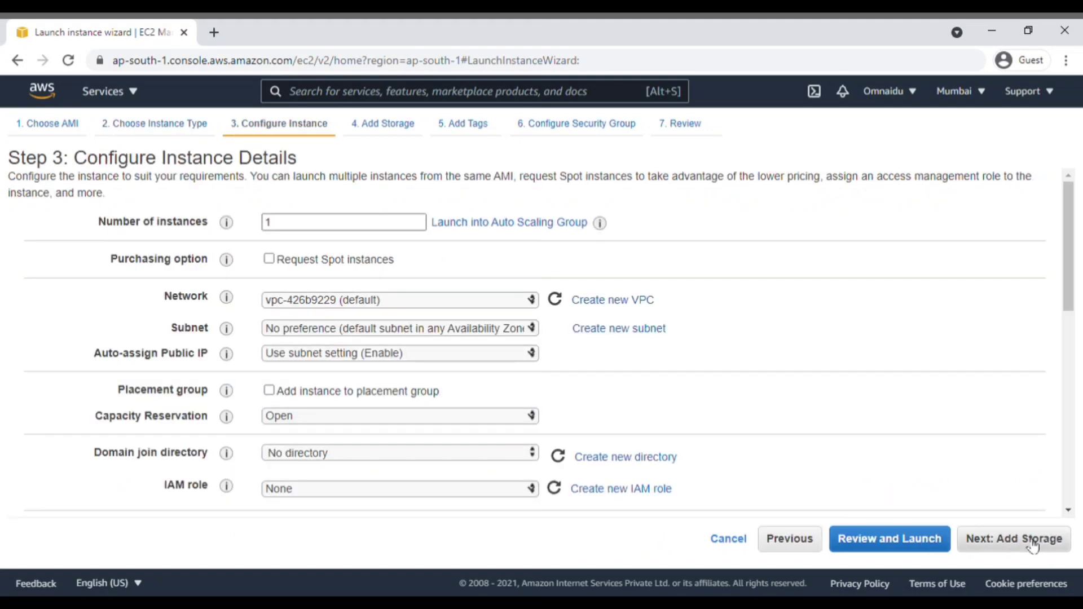
{"action": "left_click", "coordinate": [1033, 545]}
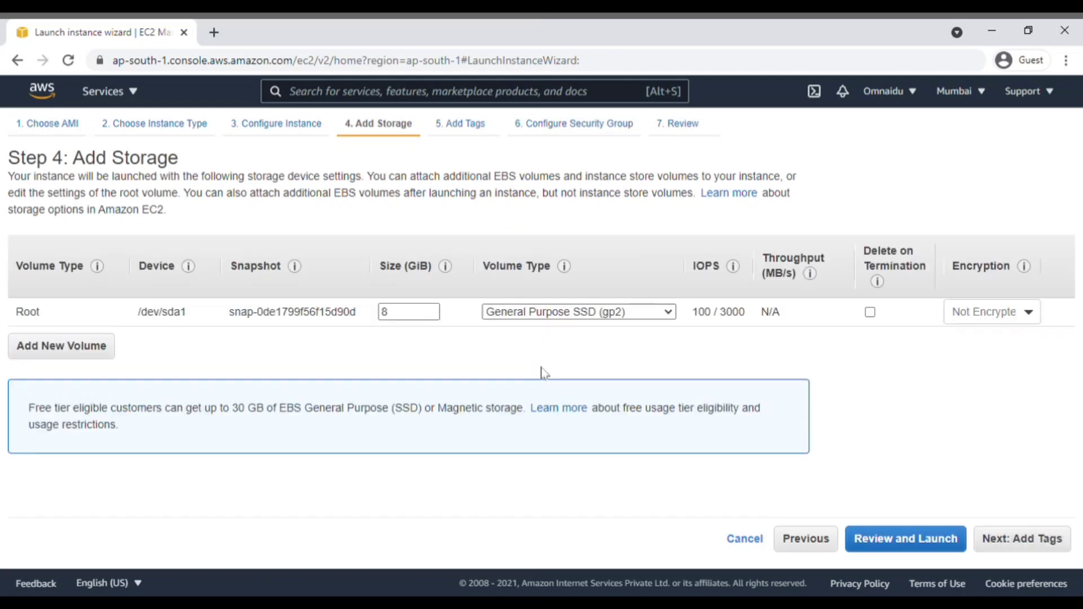
{"action": "left_click_drag", "start_coordinate": [421, 319], "coordinate": [350, 323]}
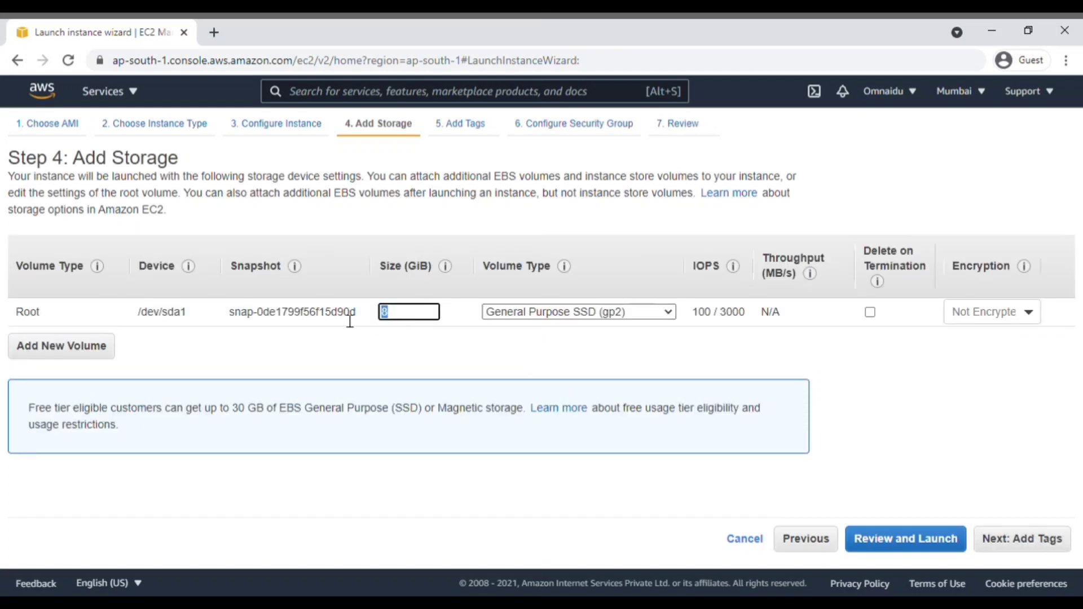
{"action": "type", "text": "30"}
{"action": "left_click_drag", "start_coordinate": [230, 413], "coordinate": [326, 418]}
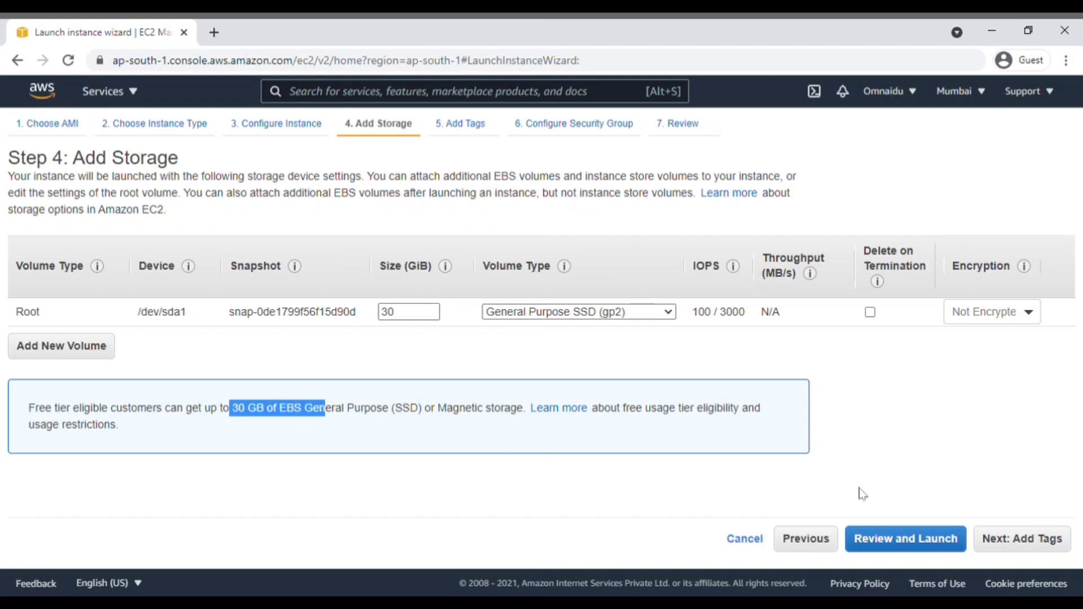
{"action": "left_click", "coordinate": [1047, 545]}
{"action": "left_click", "coordinate": [1047, 546]}
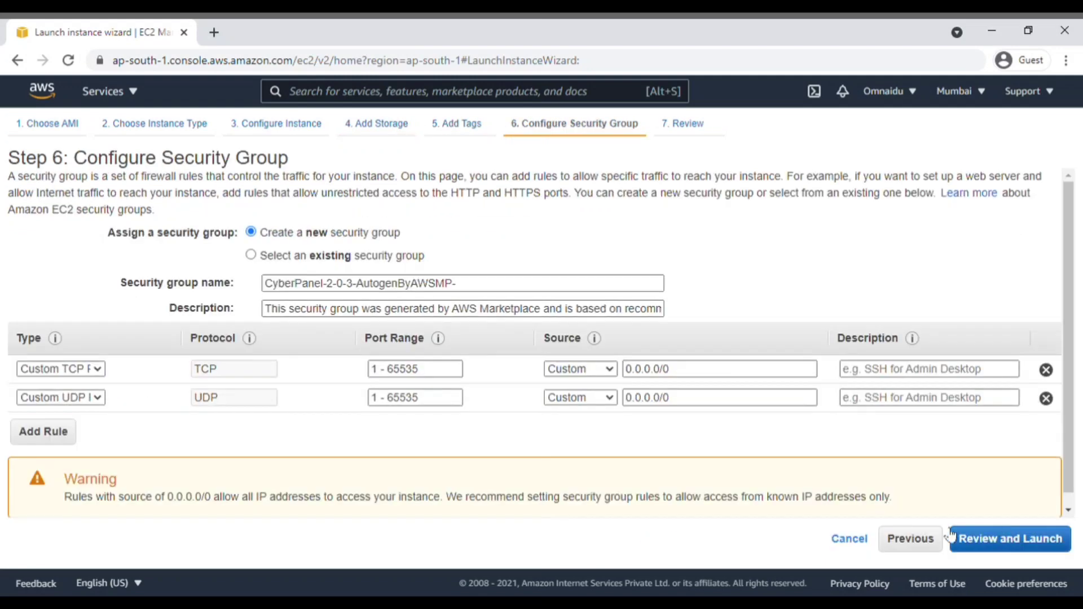
Step: Add HTTP (80) and HTTPS (443) inbound rules open to anywhere, then go to launch review
{"action": "left_click", "coordinate": [59, 431]}
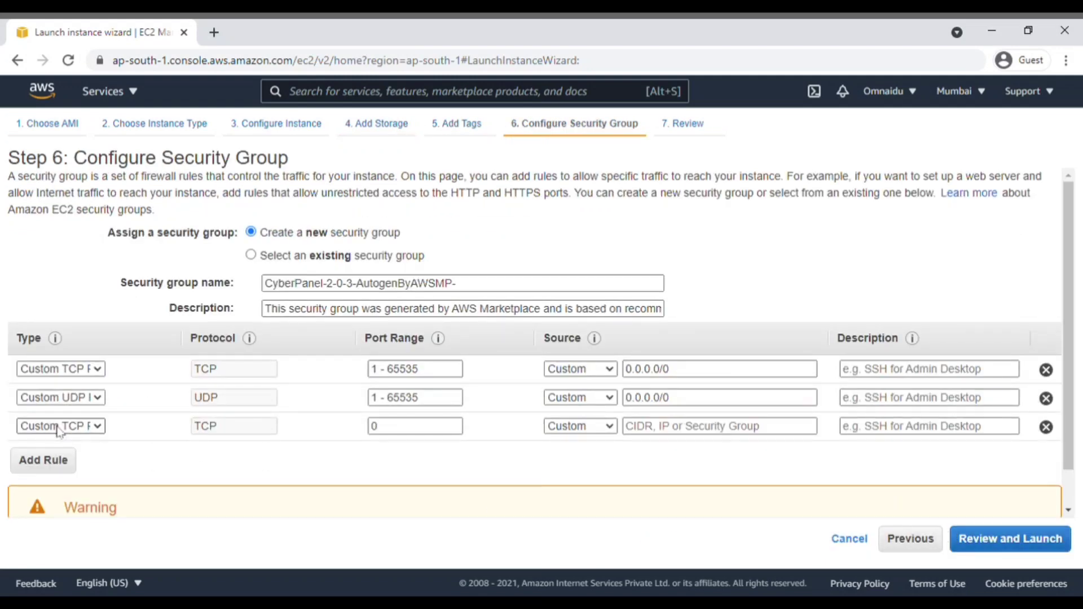
{"action": "left_click", "coordinate": [47, 315]}
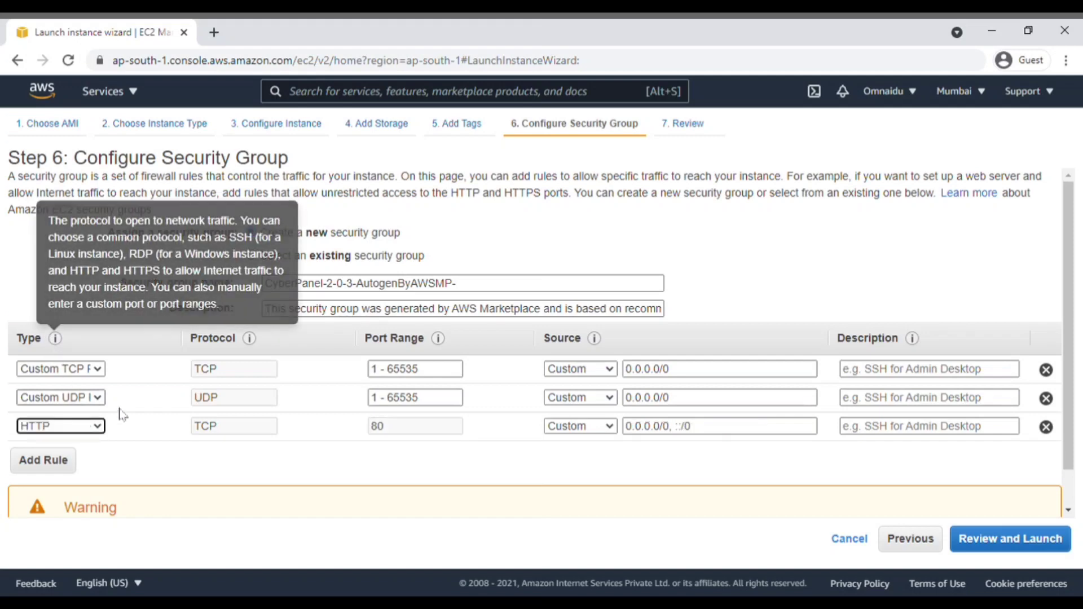
{"action": "left_click", "coordinate": [602, 426]}
{"action": "left_click", "coordinate": [597, 455]}
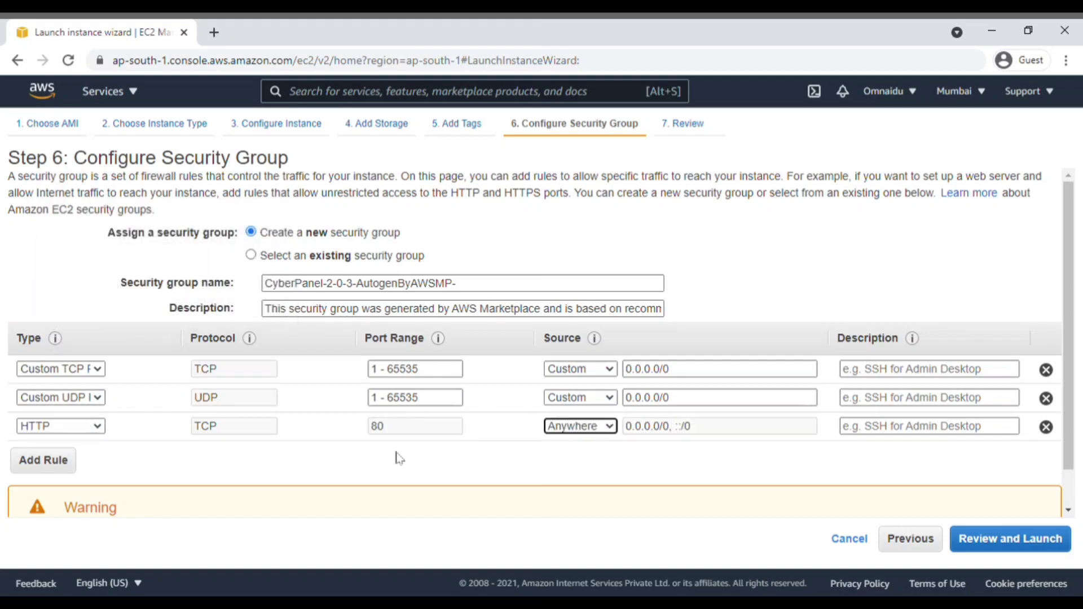
{"action": "left_click", "coordinate": [66, 466]}
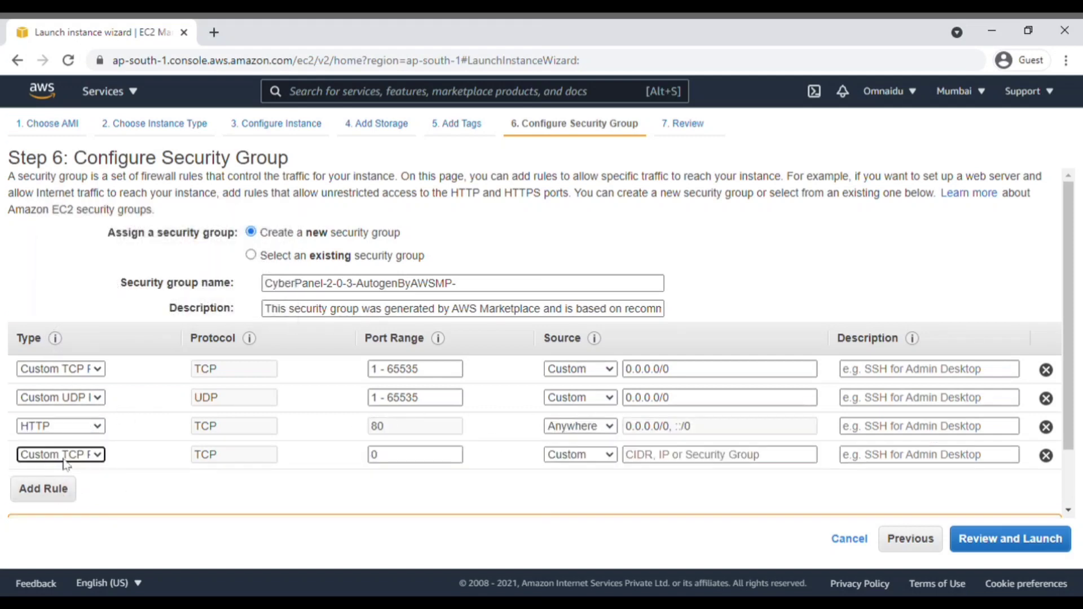
{"action": "left_click", "coordinate": [46, 394]}
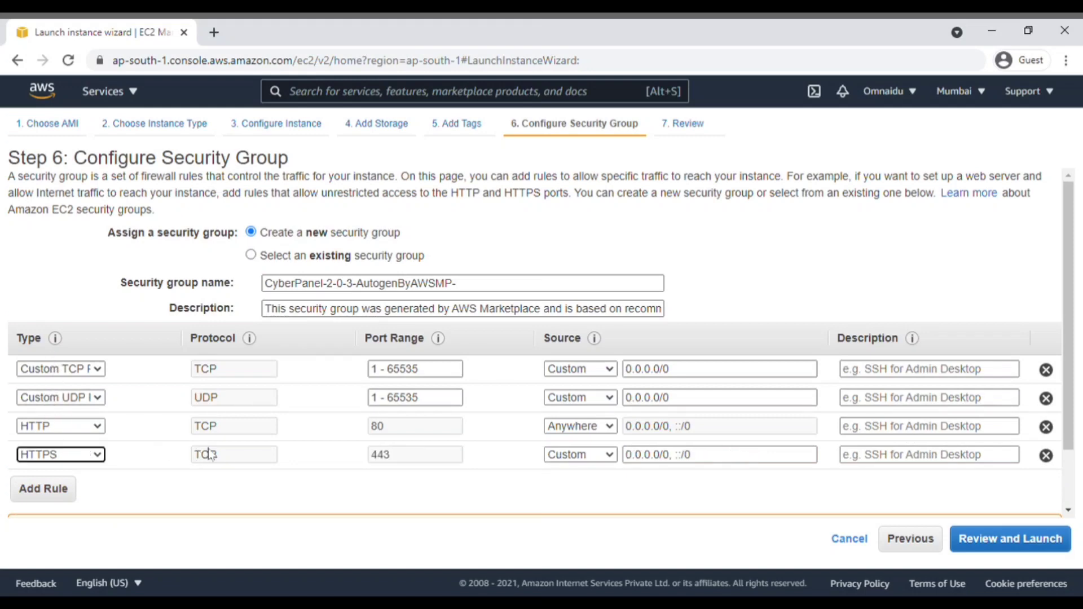
{"action": "left_click", "coordinate": [612, 457]}
{"action": "left_click", "coordinate": [600, 495]}
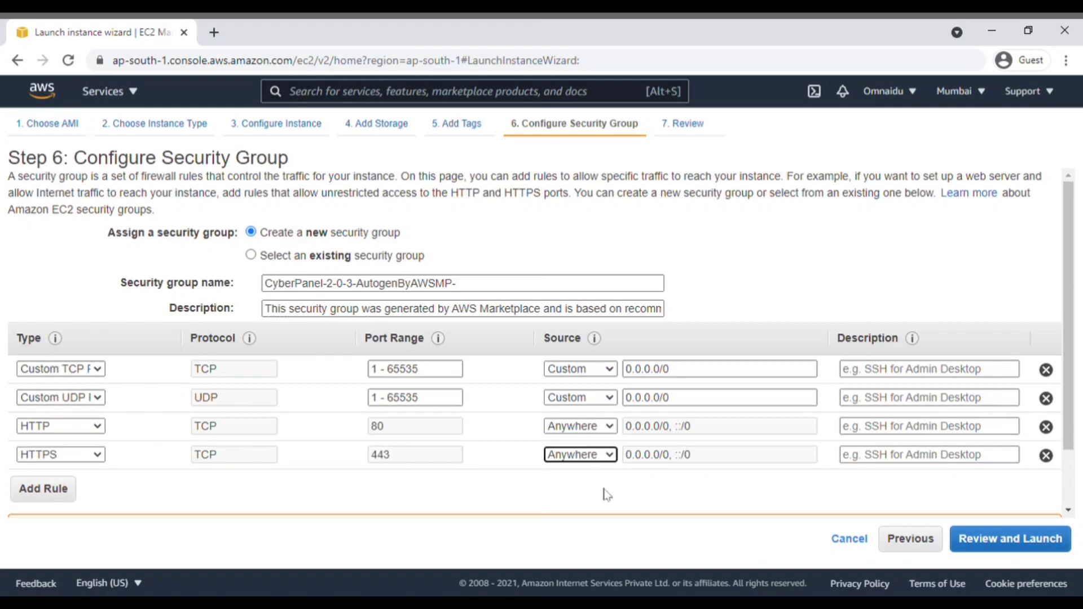
{"action": "left_click", "coordinate": [1039, 539]}
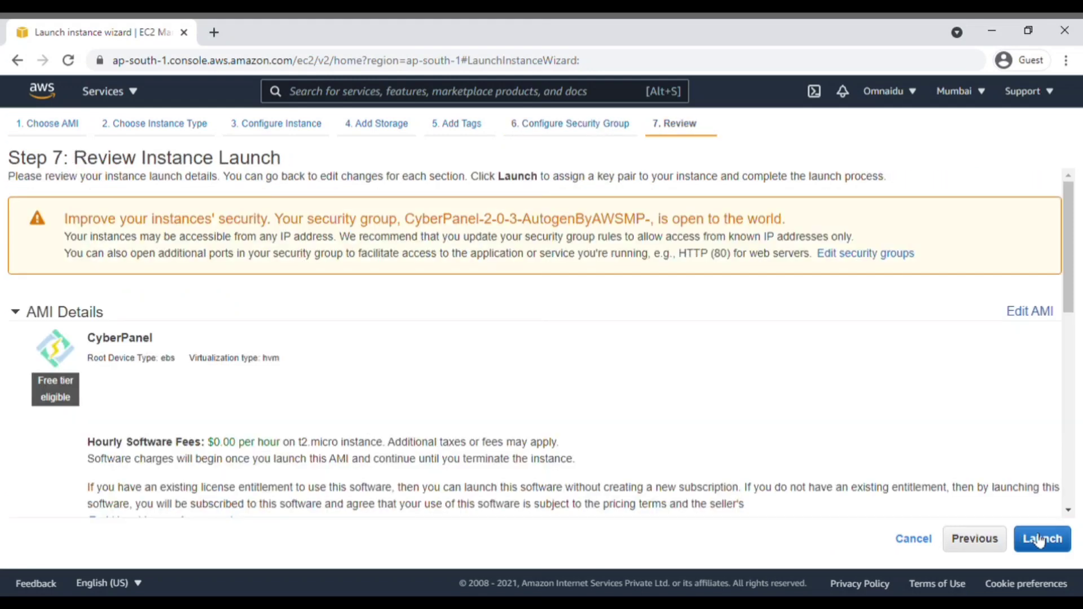
Step: Create a new key pair named 'host', download host.pem, and launch the instance
{"action": "left_click", "coordinate": [1039, 540]}
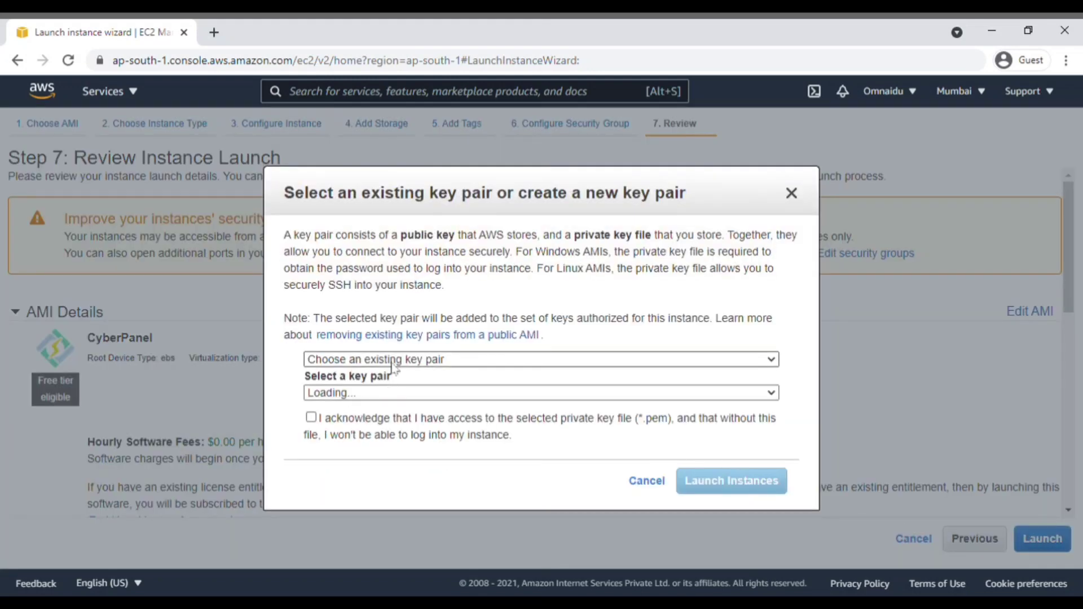
{"action": "left_click", "coordinate": [390, 392]}
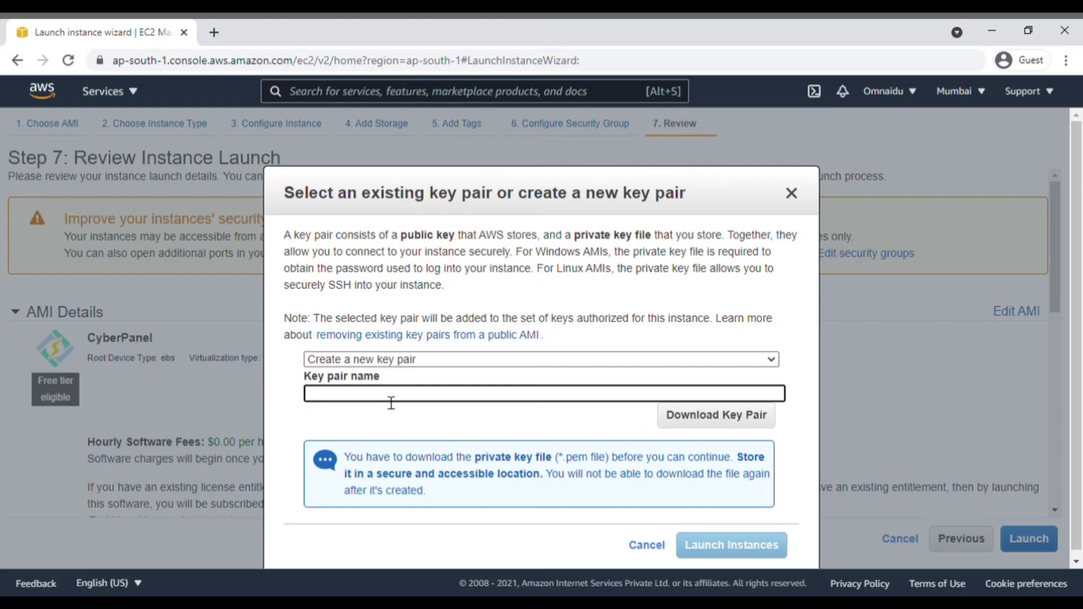
{"action": "type", "text": "host"}
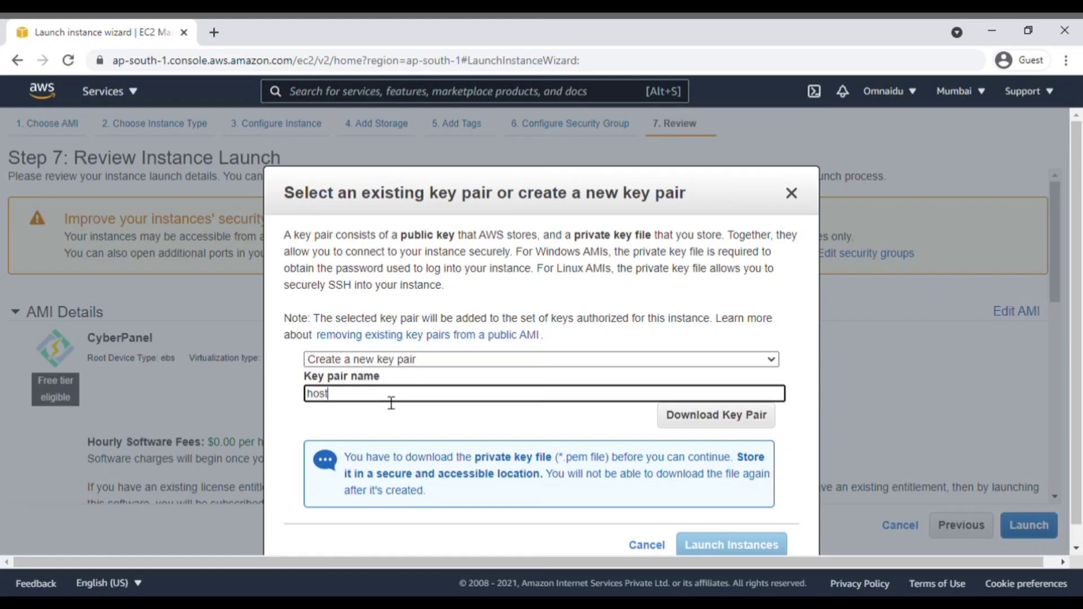
{"action": "left_click", "coordinate": [509, 428]}
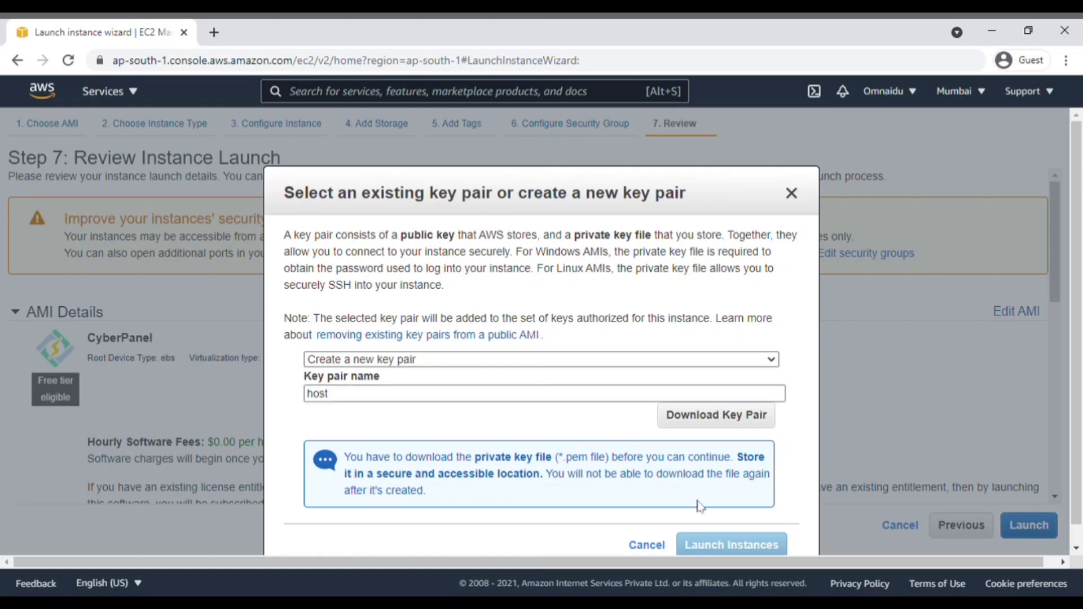
{"action": "left_click", "coordinate": [714, 423]}
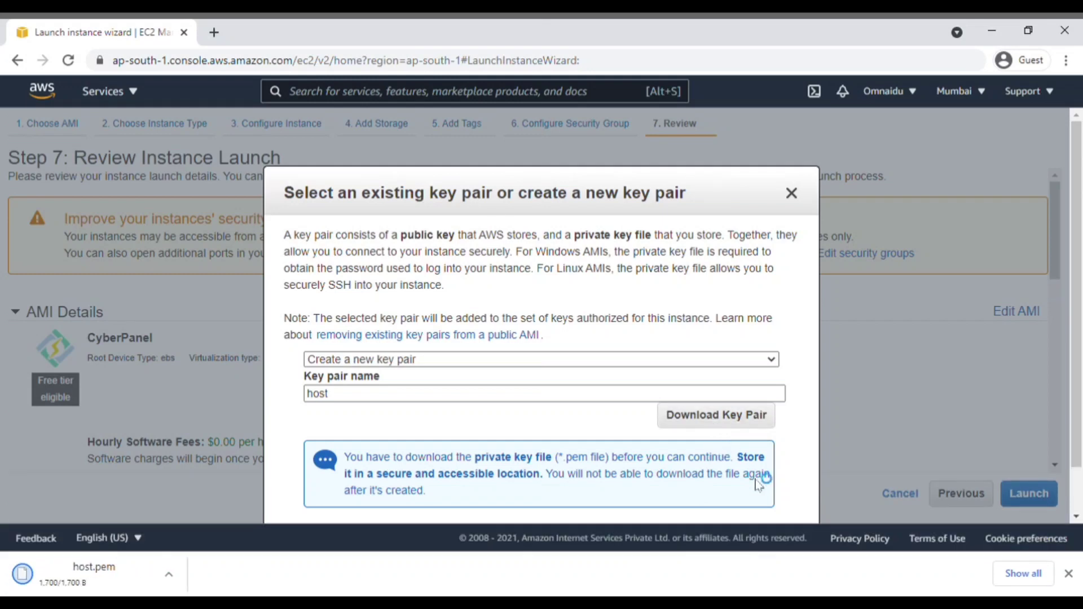
{"action": "scroll", "coordinate": [758, 484], "scroll_direction": "down", "scroll_amount": 1}
{"action": "left_click", "coordinate": [736, 494]}
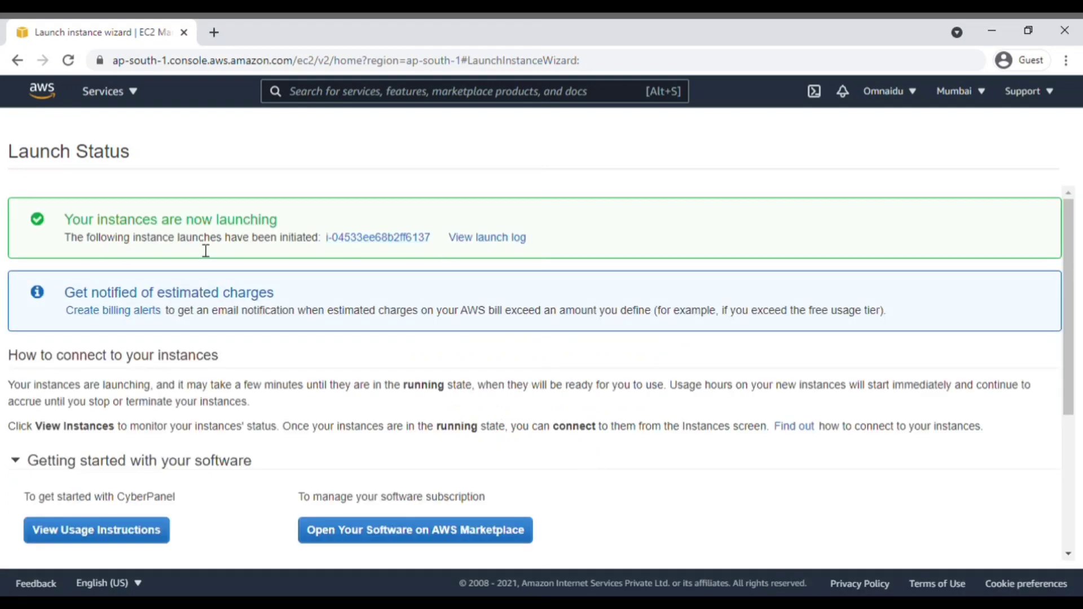
Step: Open the Instances list and refresh until the new t2.micro instance shows Running
{"action": "scroll", "coordinate": [1049, 558], "scroll_direction": "down", "scroll_amount": 5}
{"action": "left_click", "coordinate": [1046, 556]}
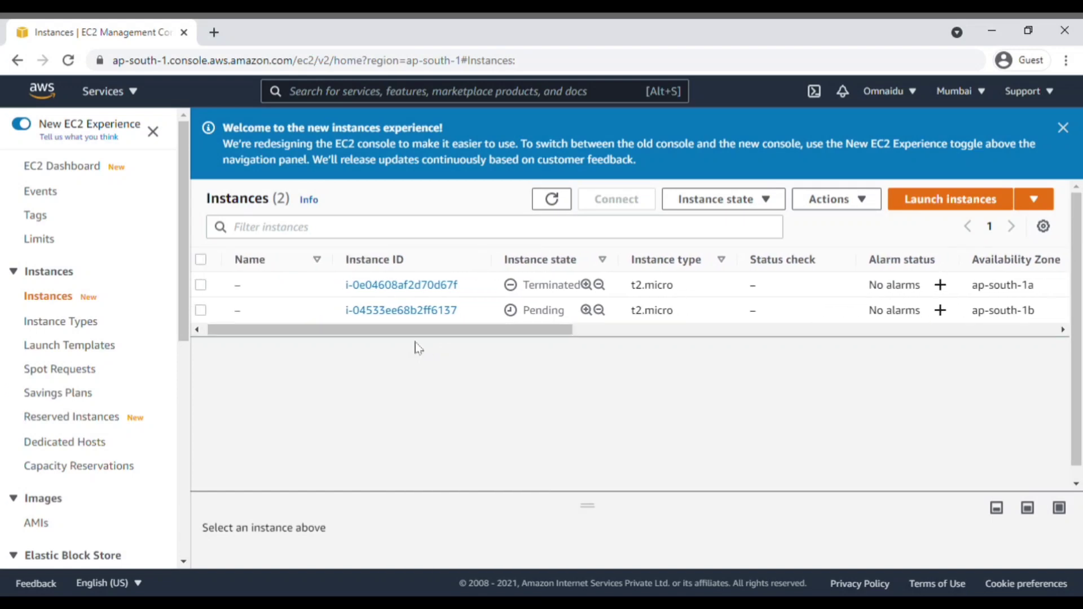
{"action": "mouse_move", "coordinate": [493, 331]}
{"action": "left_mouse_down"}
{"action": "mouse_move", "coordinate": [629, 340]}
{"action": "mouse_move", "coordinate": [490, 339]}
{"action": "left_mouse_up"}
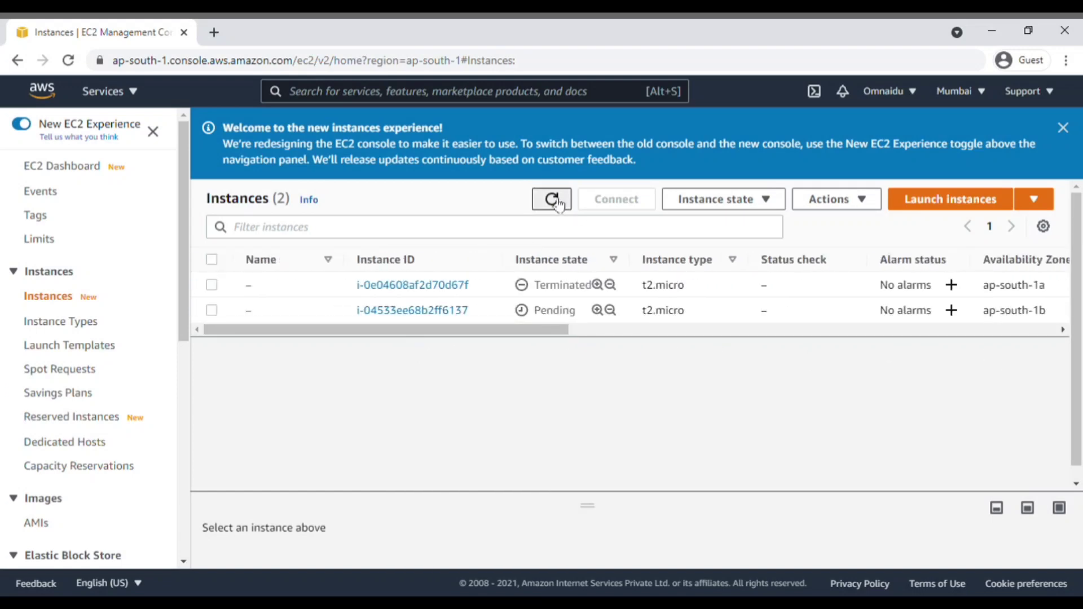
{"action": "left_click", "coordinate": [557, 202]}
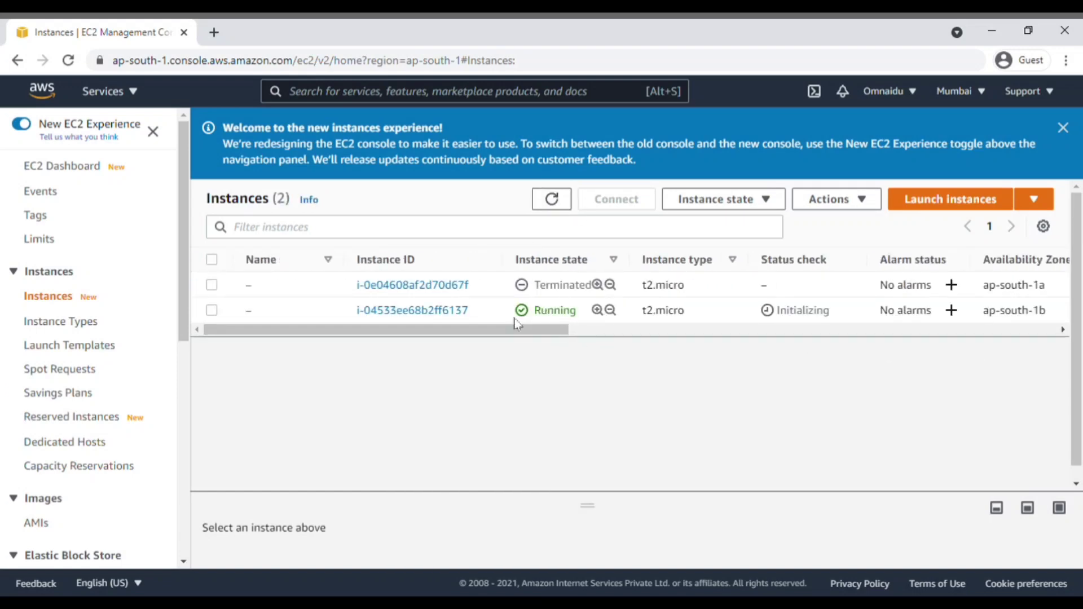
{"action": "left_click", "coordinate": [551, 200]}
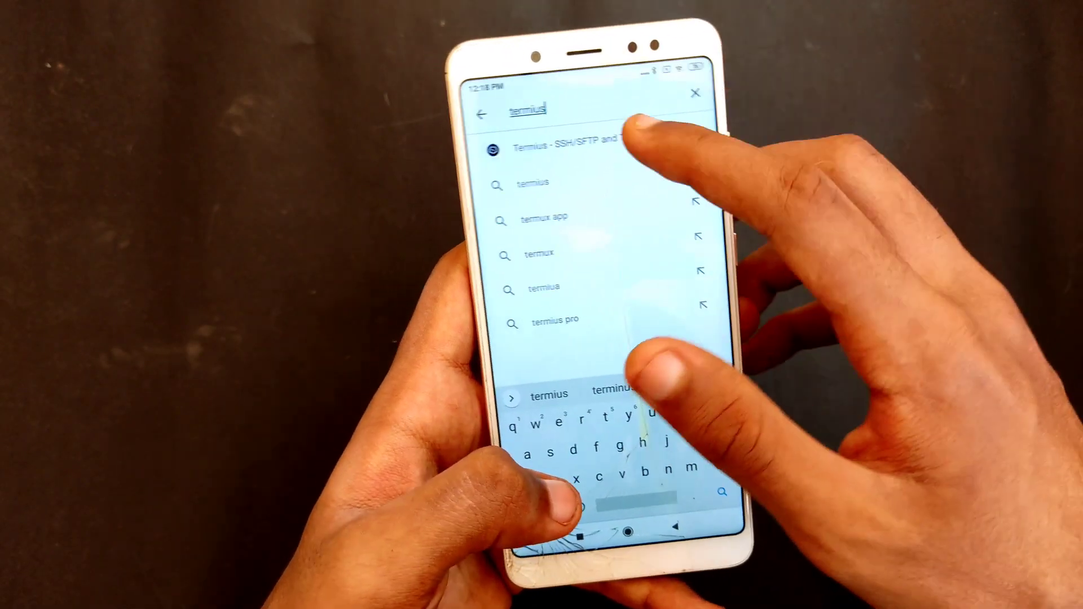
Step: Install Termius and start a new host entry with the alias 'test'
{"action": "left_click", "coordinate": [632, 142]}
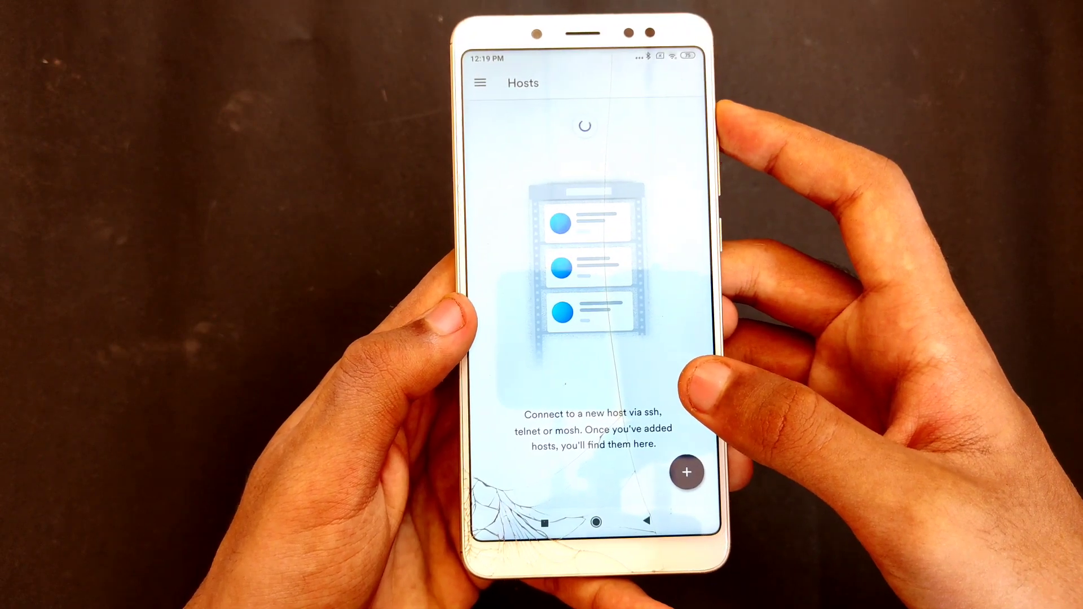
{"action": "left_click", "coordinate": [668, 462]}
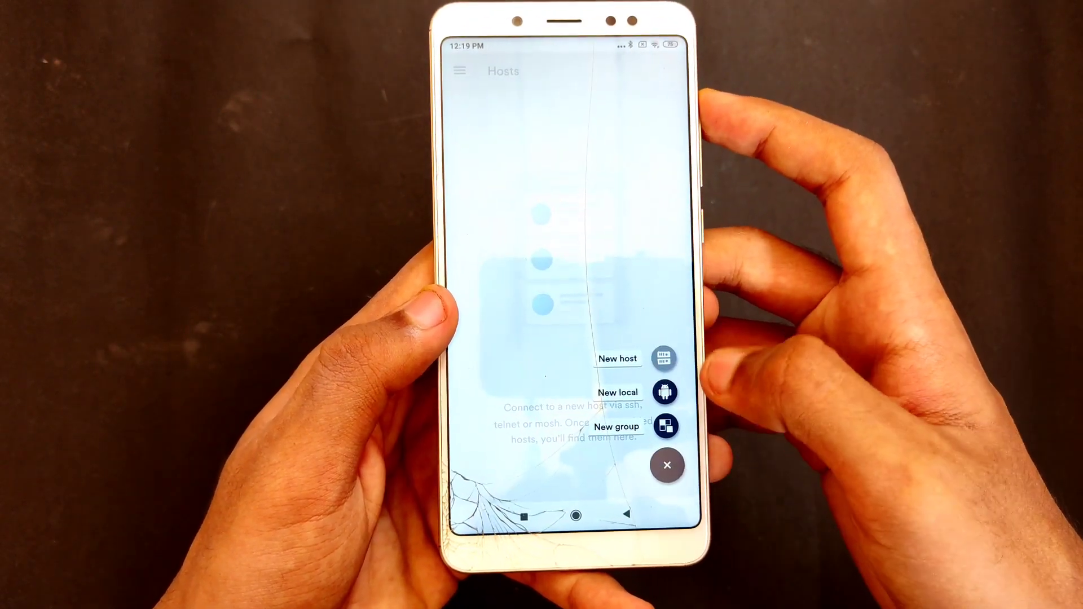
{"action": "left_click", "coordinate": [664, 356]}
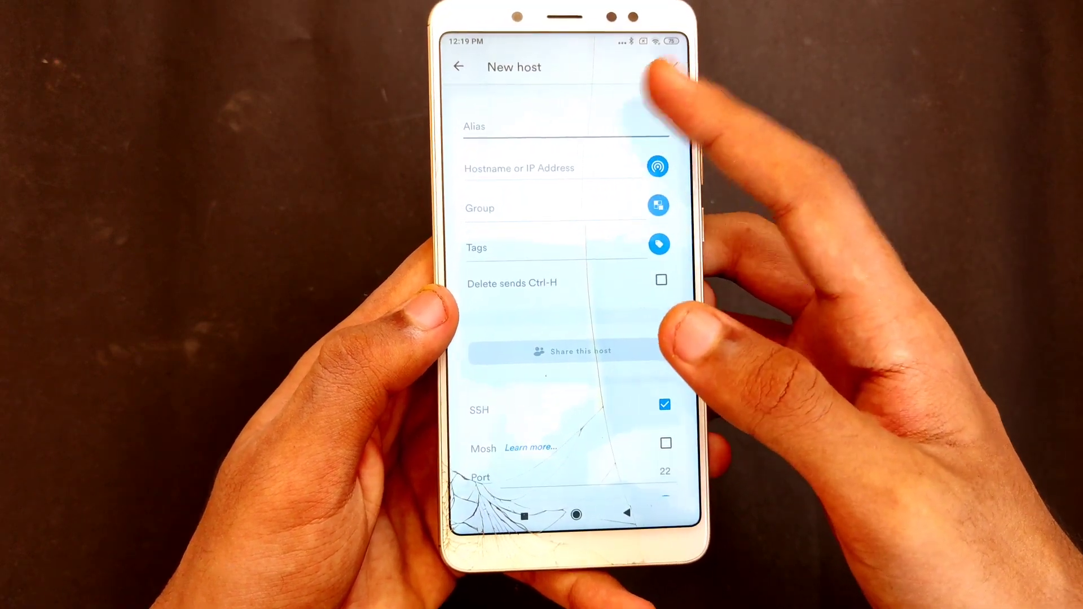
{"action": "left_click", "coordinate": [564, 128]}
{"action": "type", "text": "test"}
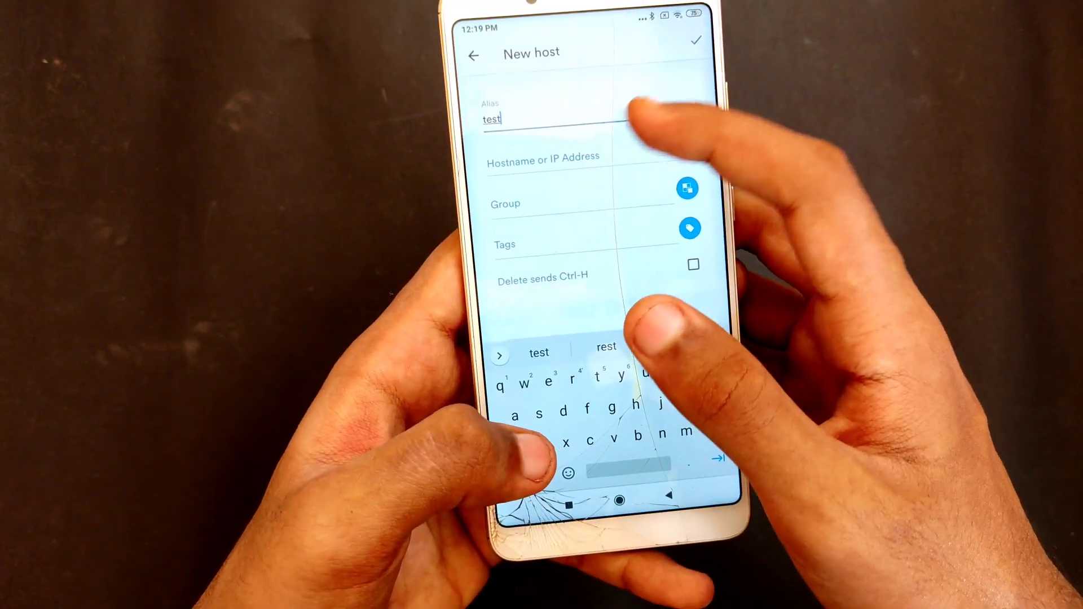
{"action": "left_click", "coordinate": [711, 473]}
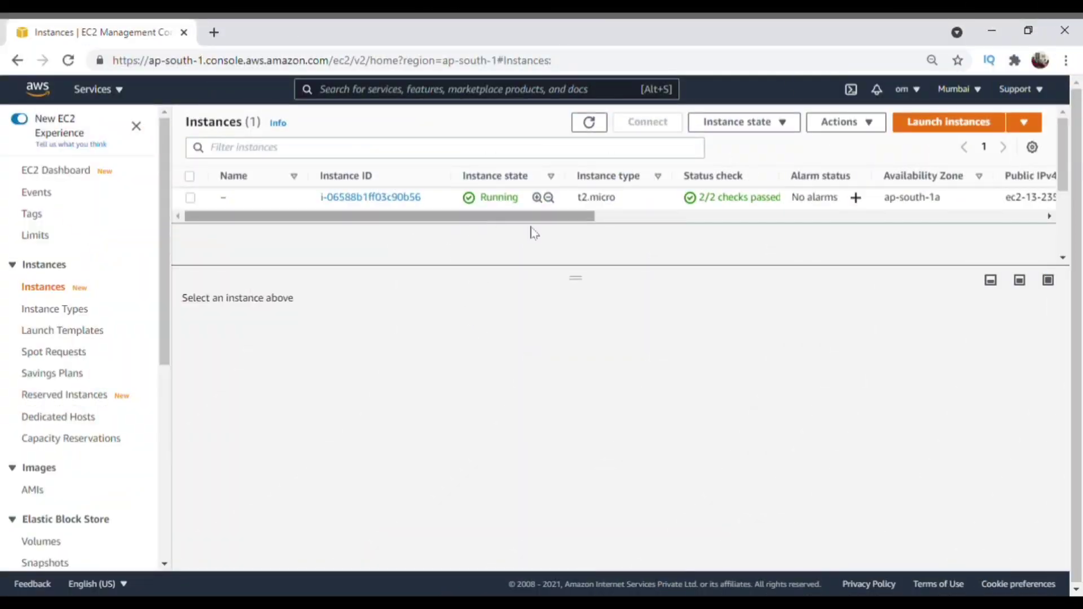
Step: Select the running t2.micro instance in the Instances table to show its details
{"action": "scroll", "coordinate": [206, 197], "scroll_direction": "right", "scroll_amount": 5}
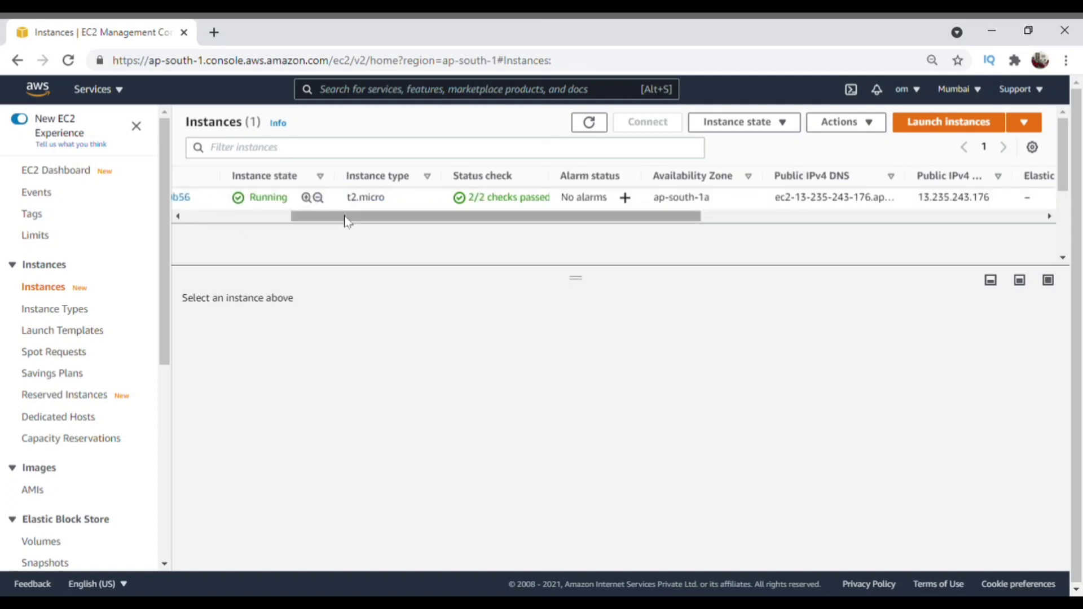
{"action": "left_click_drag", "start_coordinate": [345, 220], "coordinate": [211, 225]}
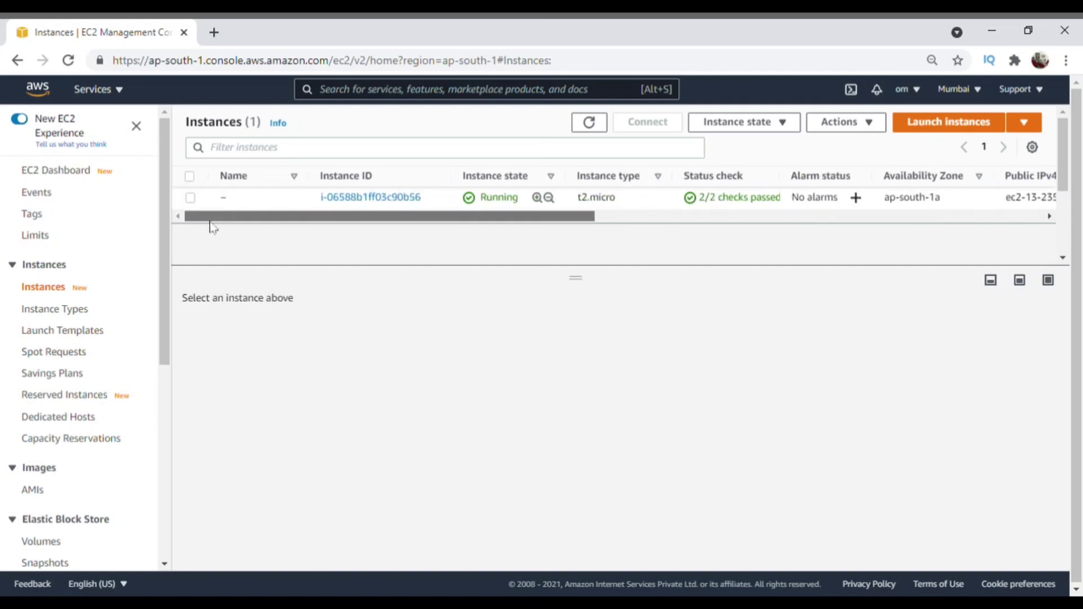
{"action": "left_click", "coordinate": [190, 201]}
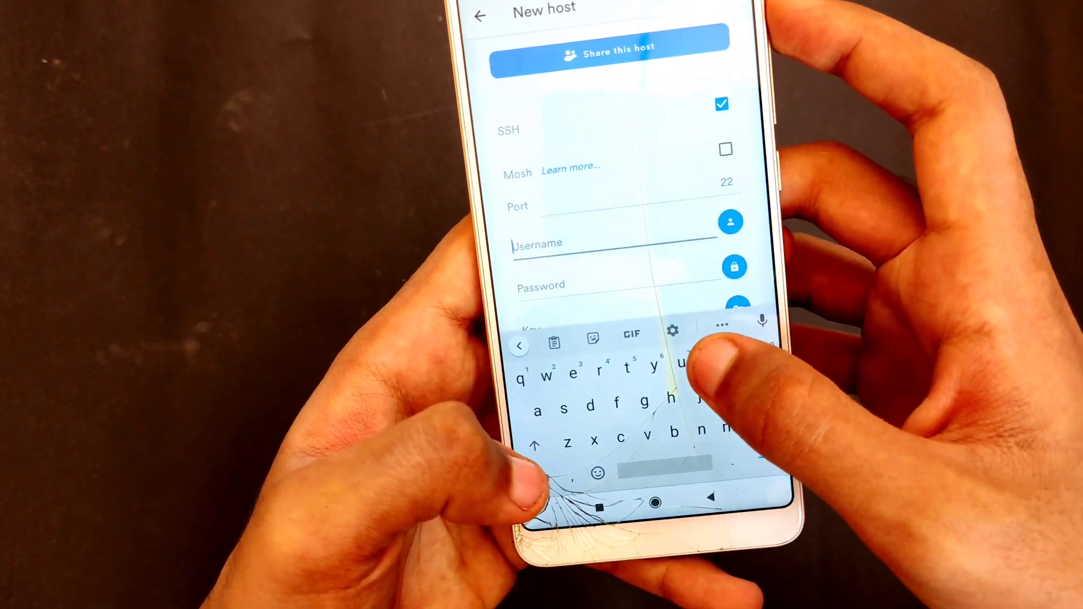
Step: Set the host's username to 'ubuntu' and open the key selection screen
{"action": "type", "text": "ubunt"}
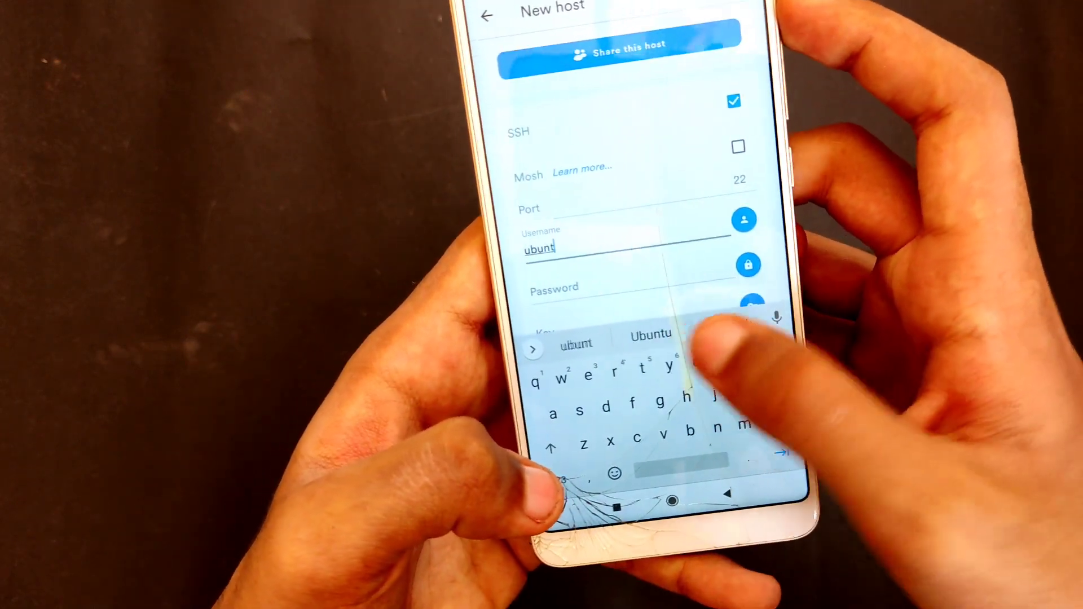
{"action": "type", "text": "u"}
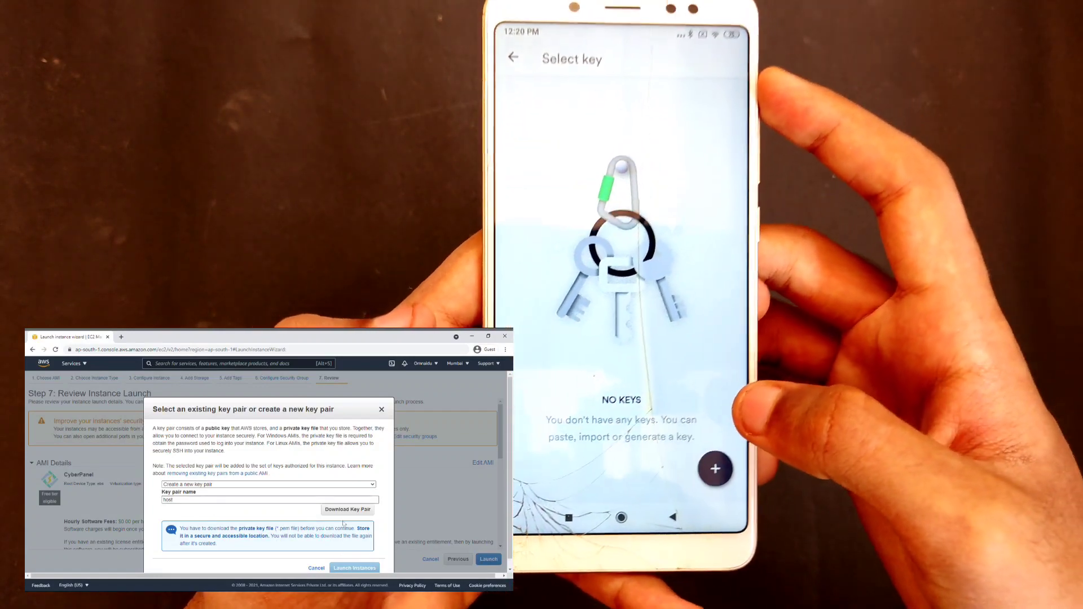
{"action": "left_click", "coordinate": [346, 510]}
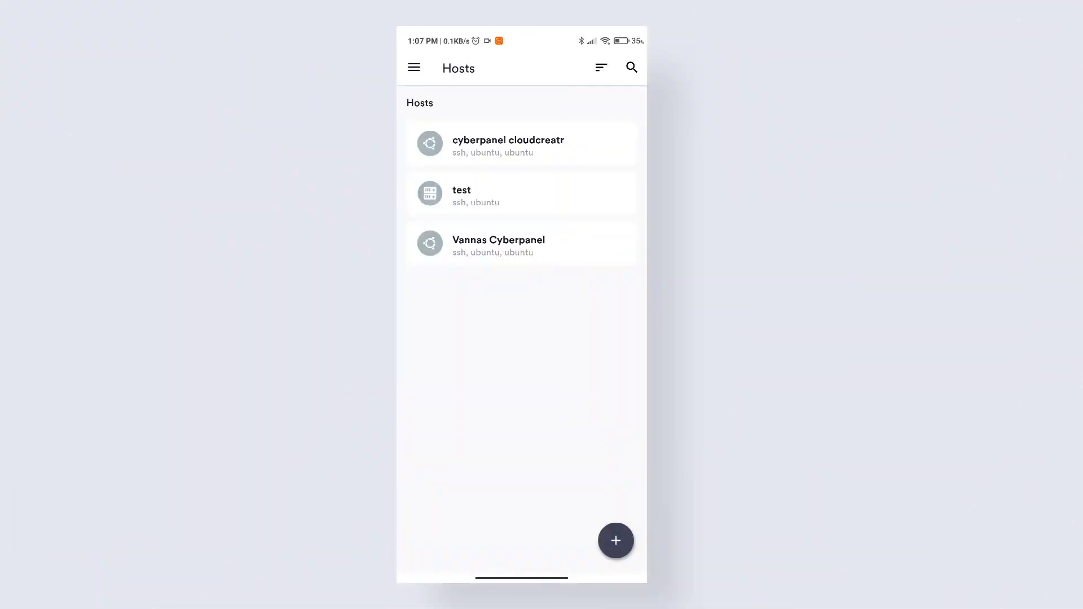
Step: Connect to the test host, accept its fingerprint, and answer 'y' to the update prompt
{"action": "left_click", "coordinate": [461, 190]}
{"action": "left_click", "coordinate": [595, 406]}
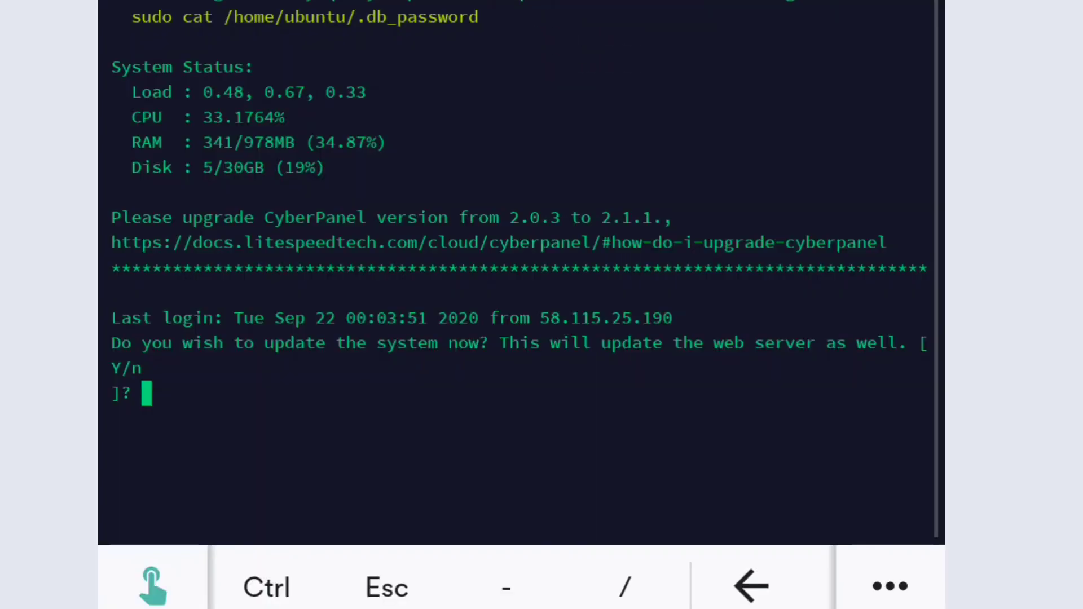
{"action": "type", "text": "y"}
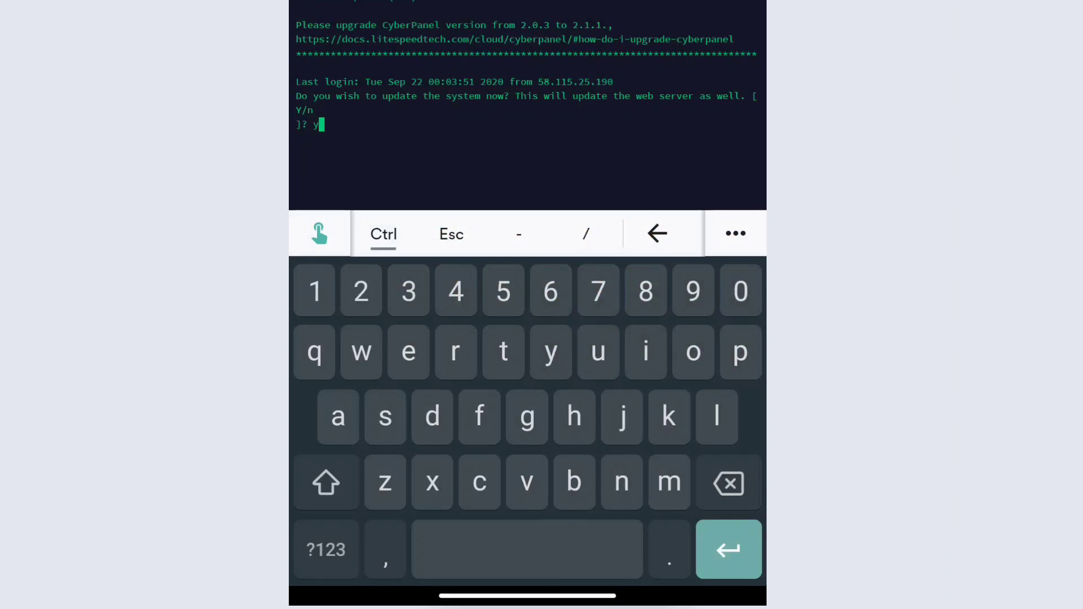
{"action": "key", "text": "Return"}
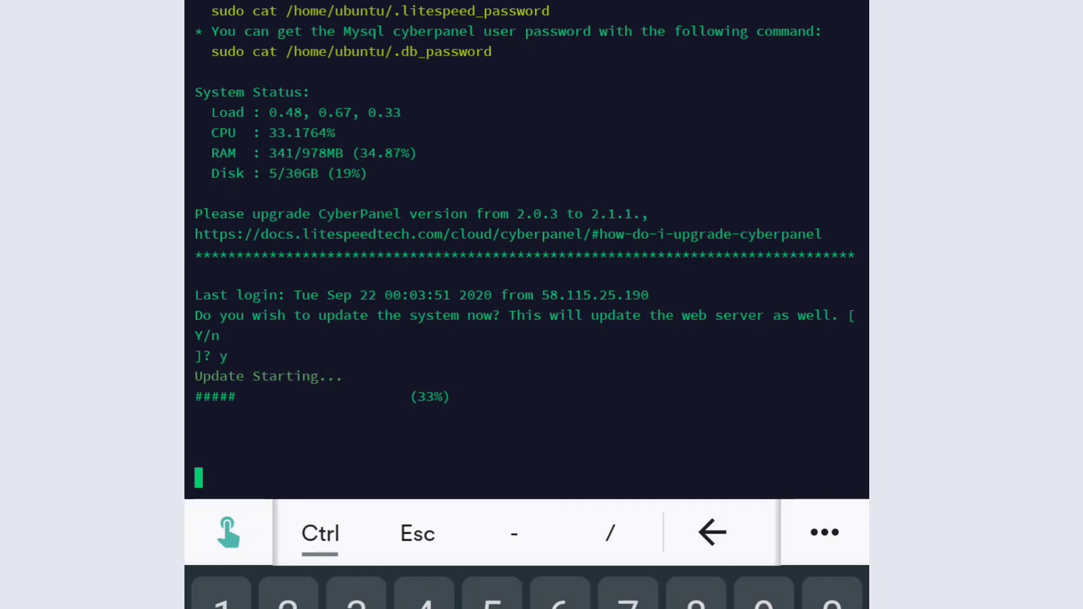
{"action": "key", "text": "Escape"}
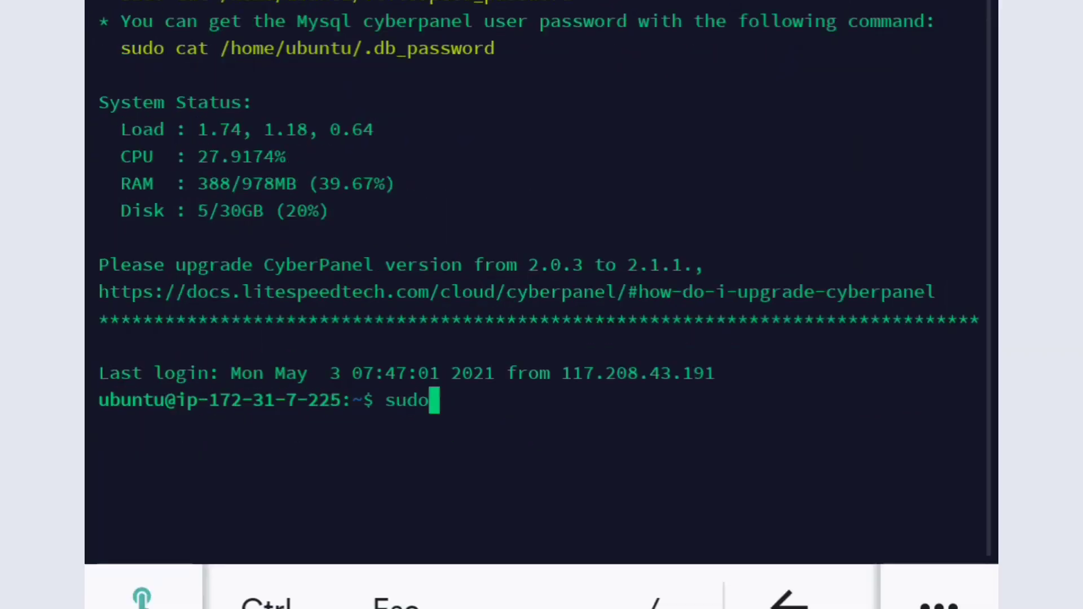
Step: Become root with 'sudo su -' and run the pasted CyberPanel preUpgrade.sh script for the latest version
{"action": "type", "text": "su "}
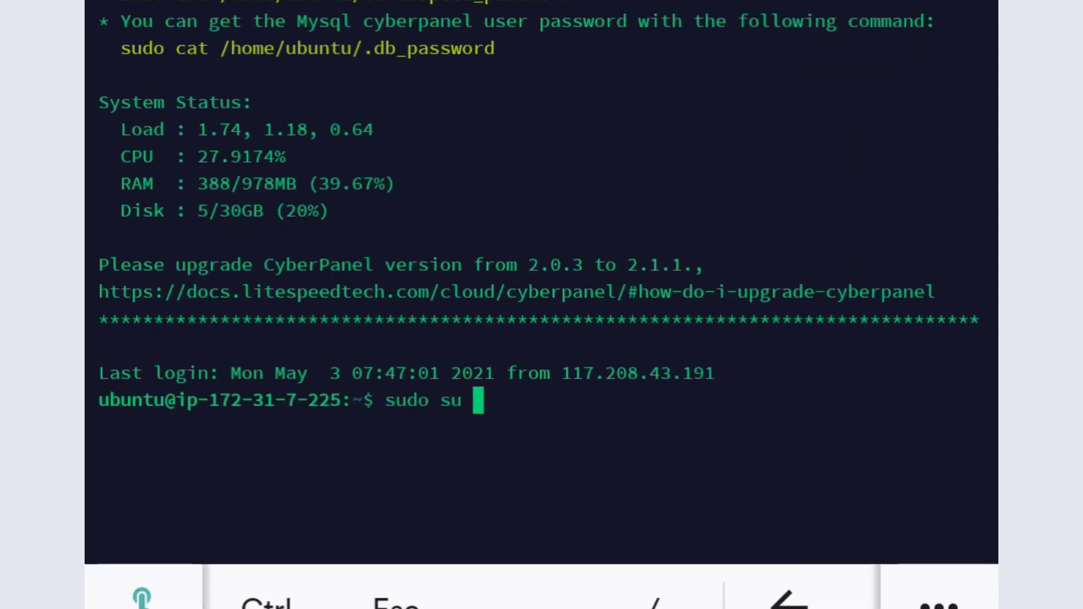
{"action": "type", "text": "-"}
{"action": "key", "text": "Return"}
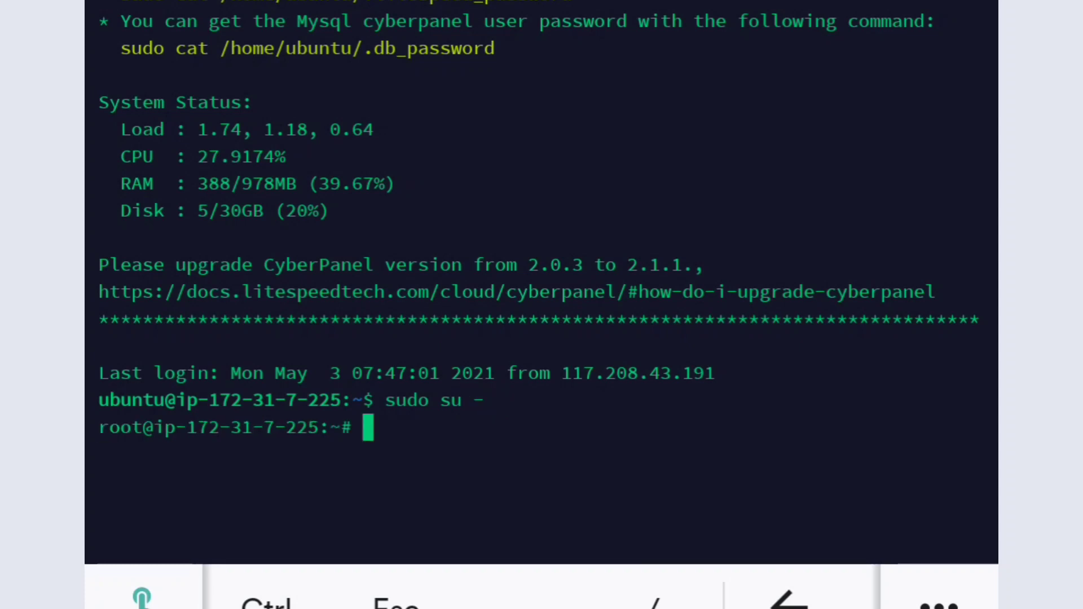
{"action": "left_click", "coordinate": [583, 421]}
{"action": "left_click", "coordinate": [363, 367]}
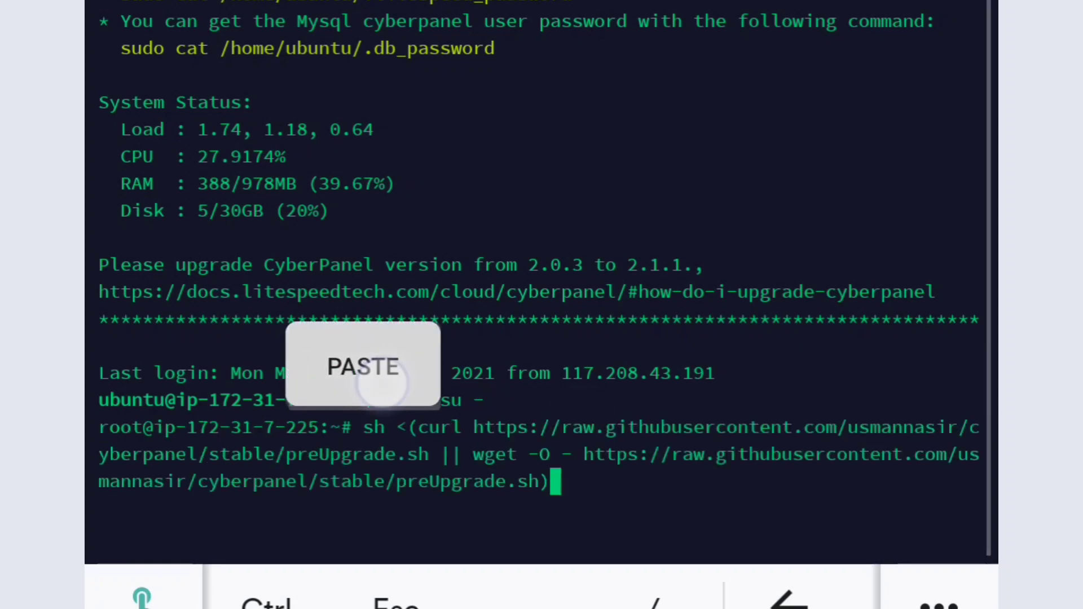
{"action": "key", "text": "Return"}
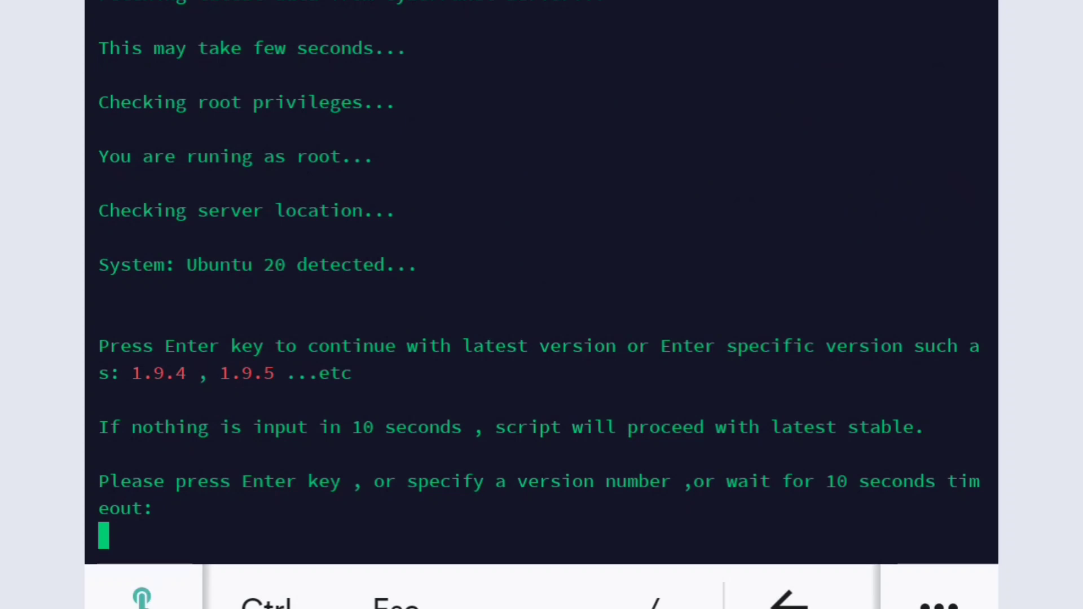
{"action": "key", "text": "Return"}
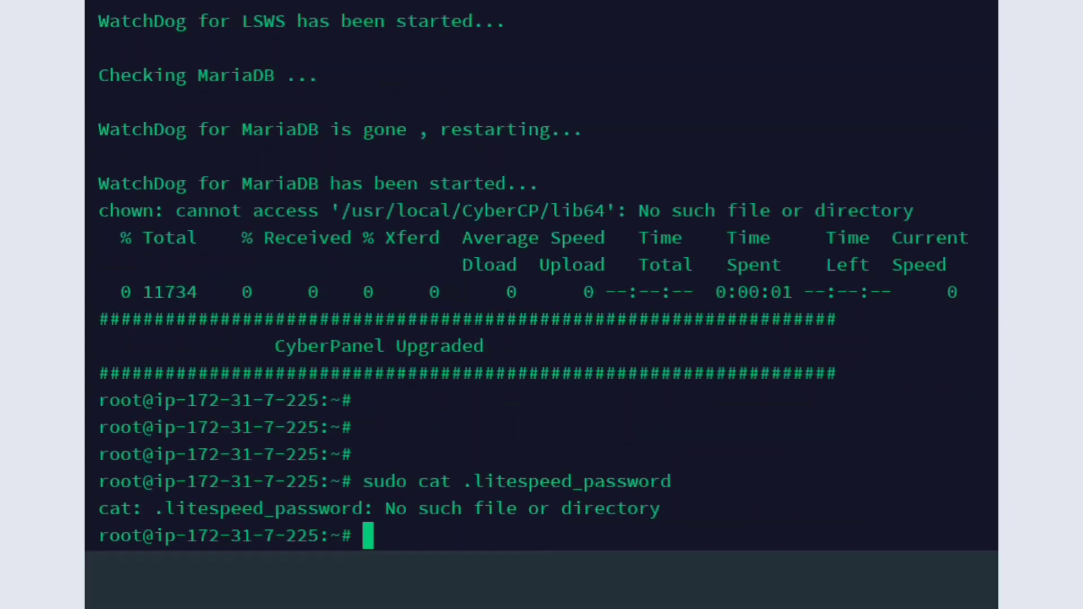
Step: Exit the root shell and print the LiteSpeed password with 'sudo cat .litespeed_password'
{"action": "type", "text": "exit"}
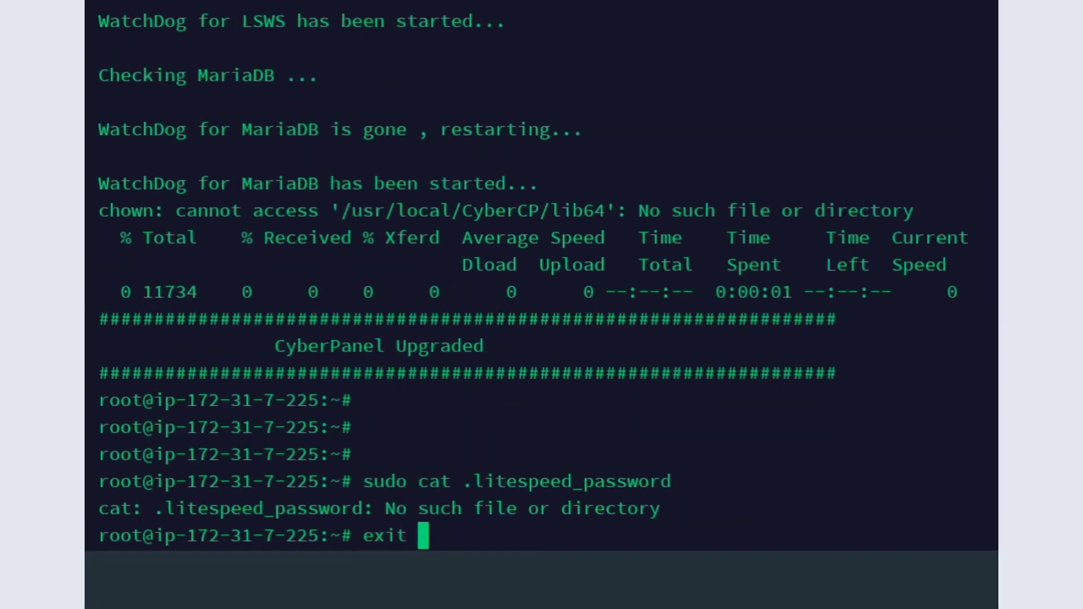
{"action": "key", "text": "Return"}
{"action": "right_click", "coordinate": [515, 527]}
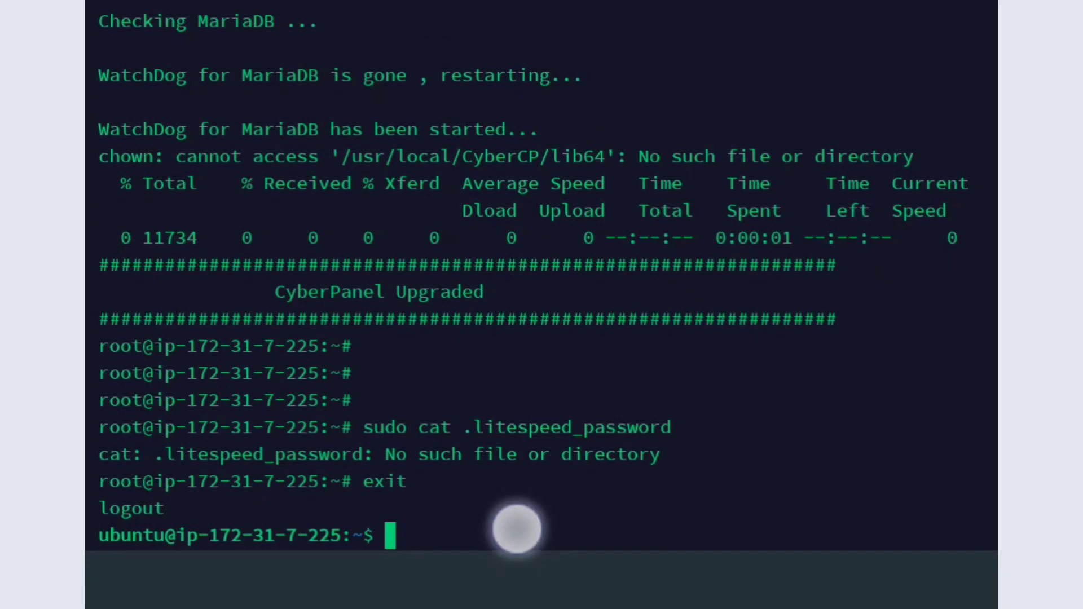
{"action": "left_click", "coordinate": [384, 473]}
{"action": "key", "text": "Return"}
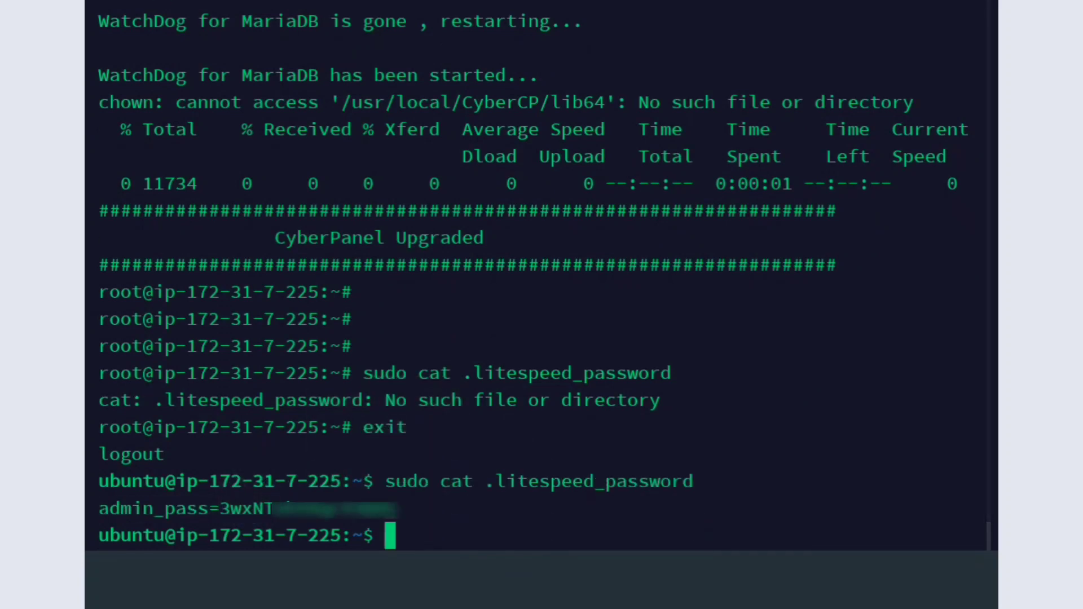
Step: Select and copy the admin_pass value from the terminal output
{"action": "right_click", "coordinate": [245, 506]}
{"action": "left_click_drag", "start_coordinate": [199, 549], "coordinate": [221, 550]}
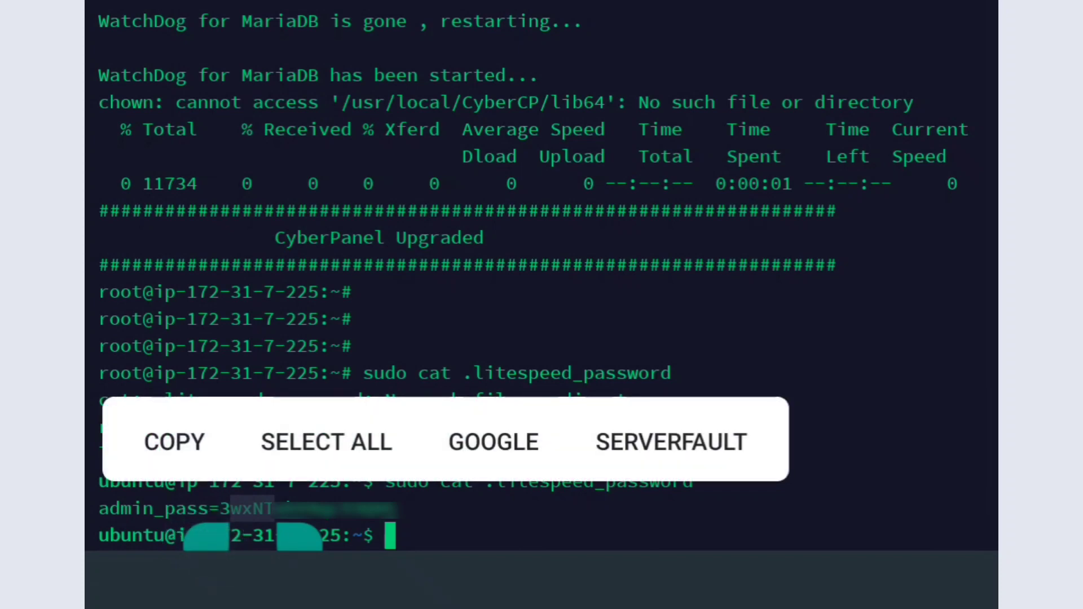
{"action": "left_click_drag", "start_coordinate": [299, 542], "coordinate": [387, 561]}
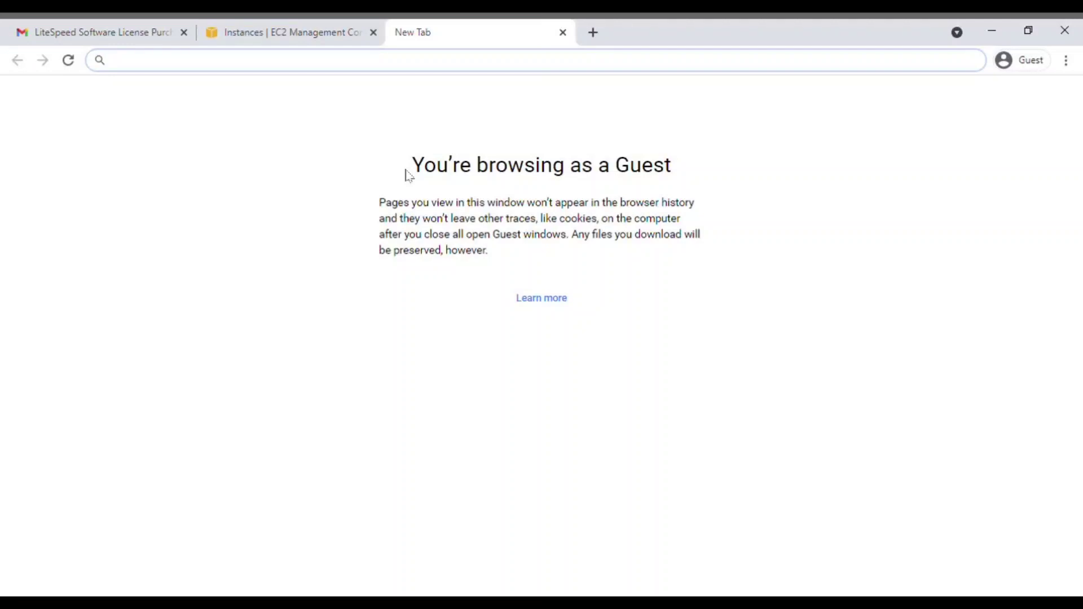
Step: Load the CyberPanel login page at 13.126.109.202:8090 in the browser
{"action": "type", "text": "13.126.109.202"}
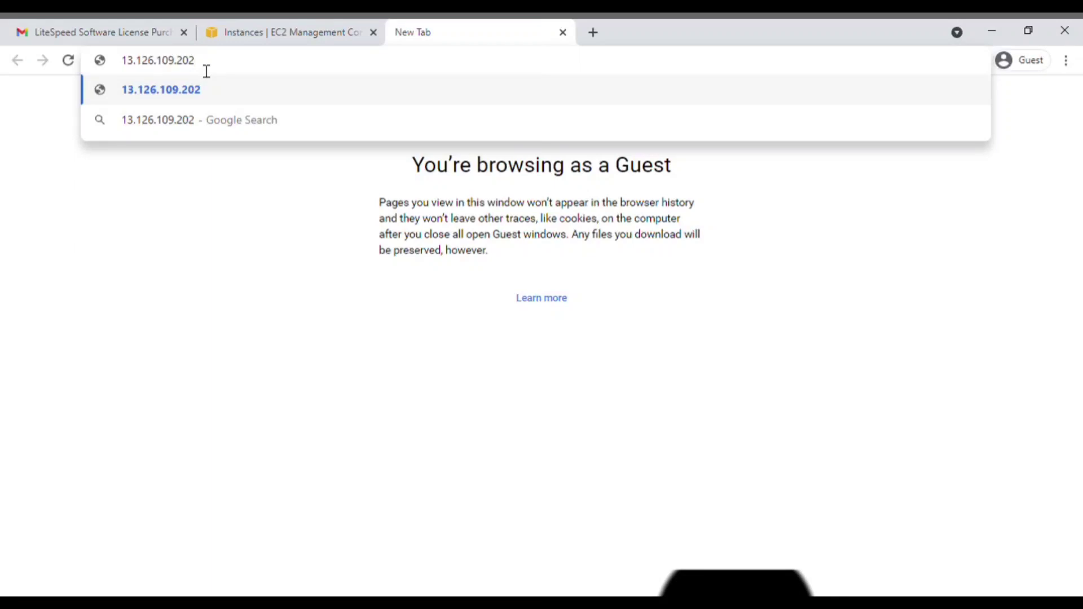
{"action": "type", "text": ":"}
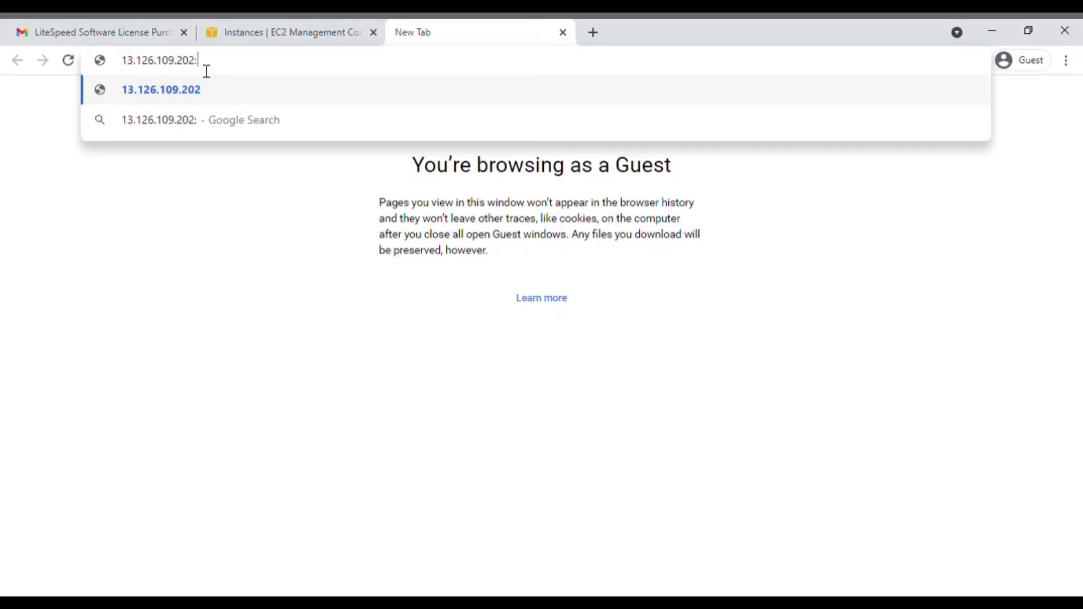
{"action": "type", "text": "8090"}
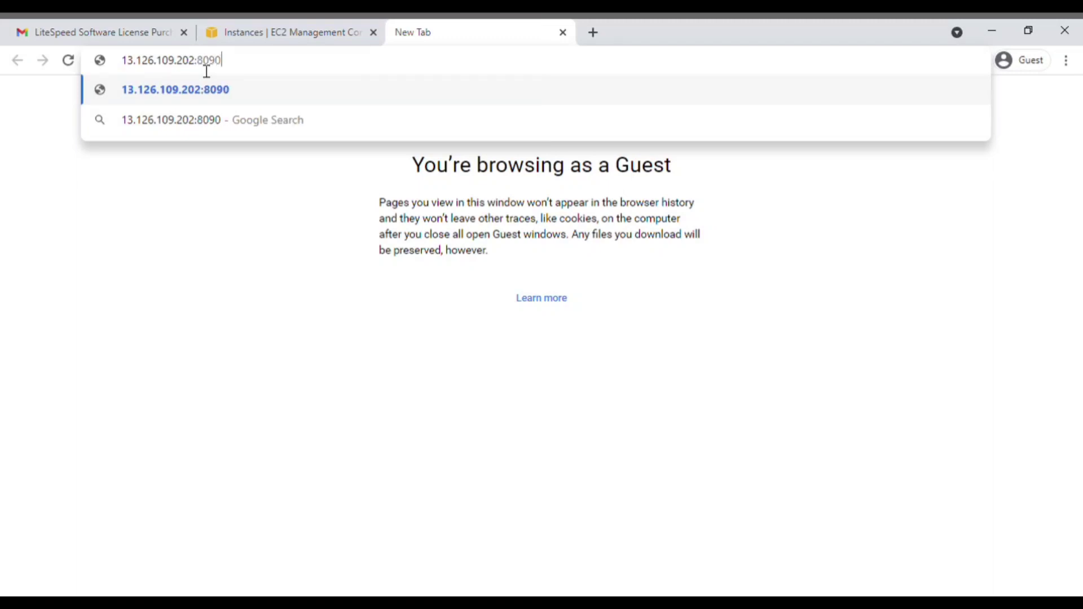
{"action": "key", "text": "Return"}
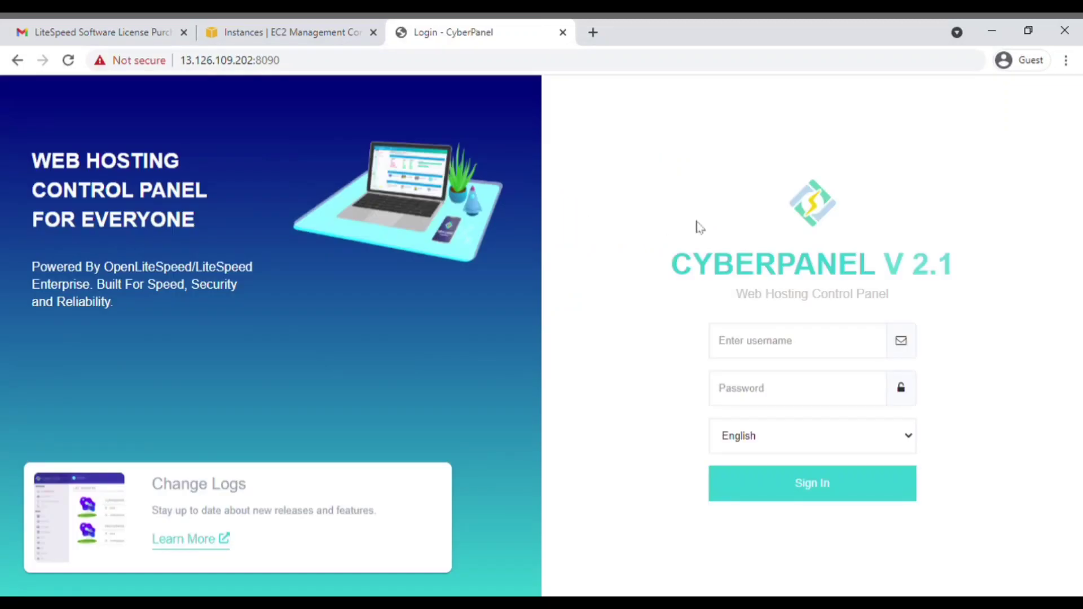
{"action": "left_click_drag", "start_coordinate": [905, 275], "coordinate": [958, 276]}
Step: Sign in with username 'admin' and the pasted admin password
{"action": "left_click", "coordinate": [795, 351]}
{"action": "type", "text": "admi"}
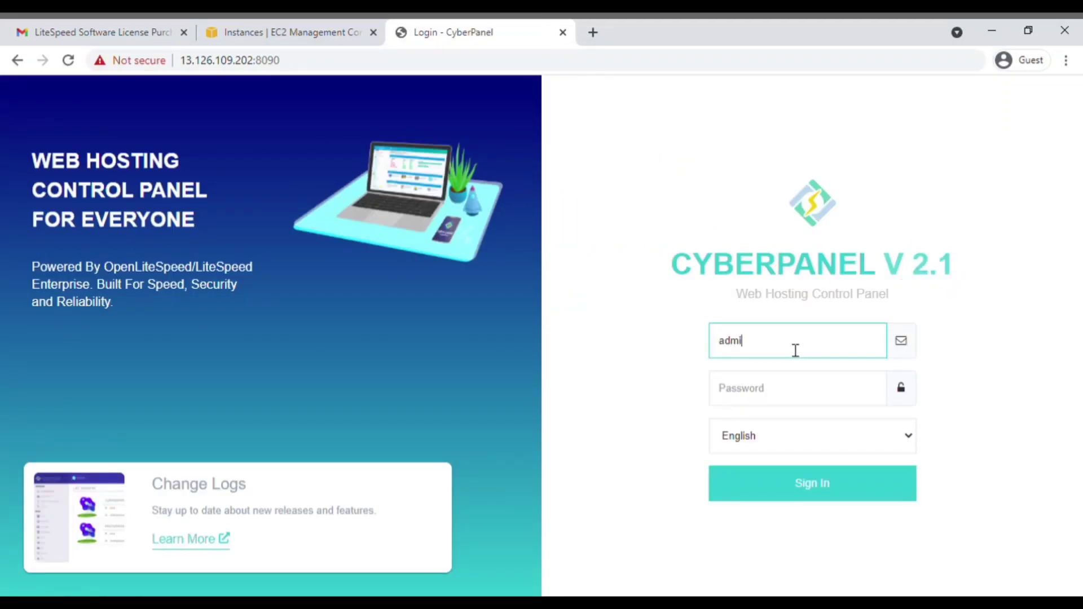
{"action": "type", "text": "n"}
{"action": "left_click", "coordinate": [779, 388]}
{"action": "key", "text": "ctrl+v"}
{"action": "left_click", "coordinate": [797, 490]}
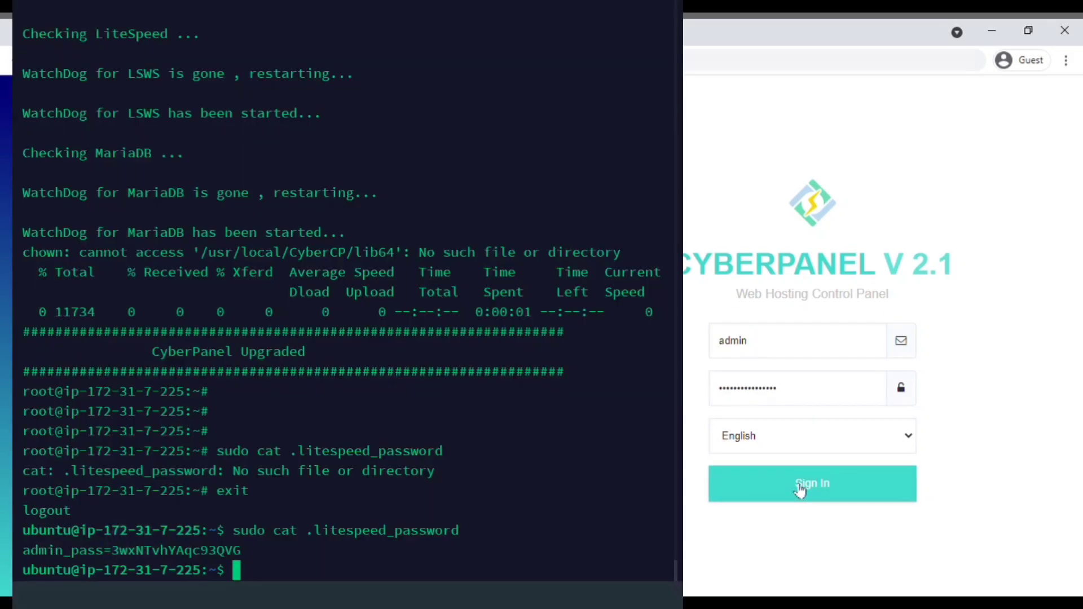
Step: Select the full admin password again in the terminal
{"action": "left_click", "coordinate": [128, 547]}
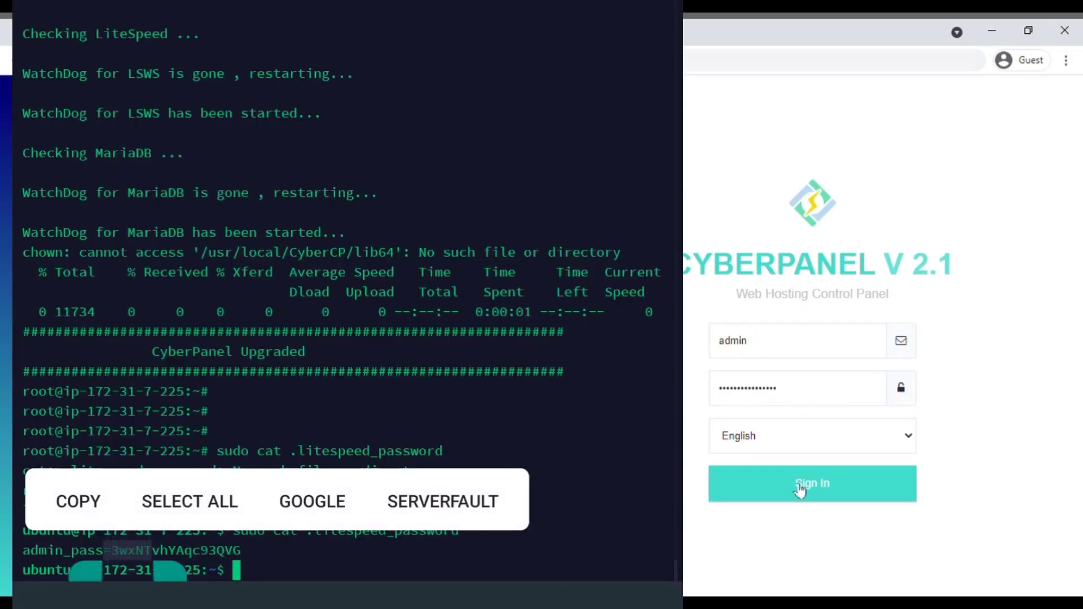
{"action": "mouse_move", "coordinate": [90, 574]}
{"action": "left_mouse_down"}
{"action": "mouse_move", "coordinate": [114, 581]}
{"action": "mouse_move", "coordinate": [98, 581]}
{"action": "left_mouse_up"}
{"action": "left_click_drag", "start_coordinate": [182, 580], "coordinate": [230, 588]}
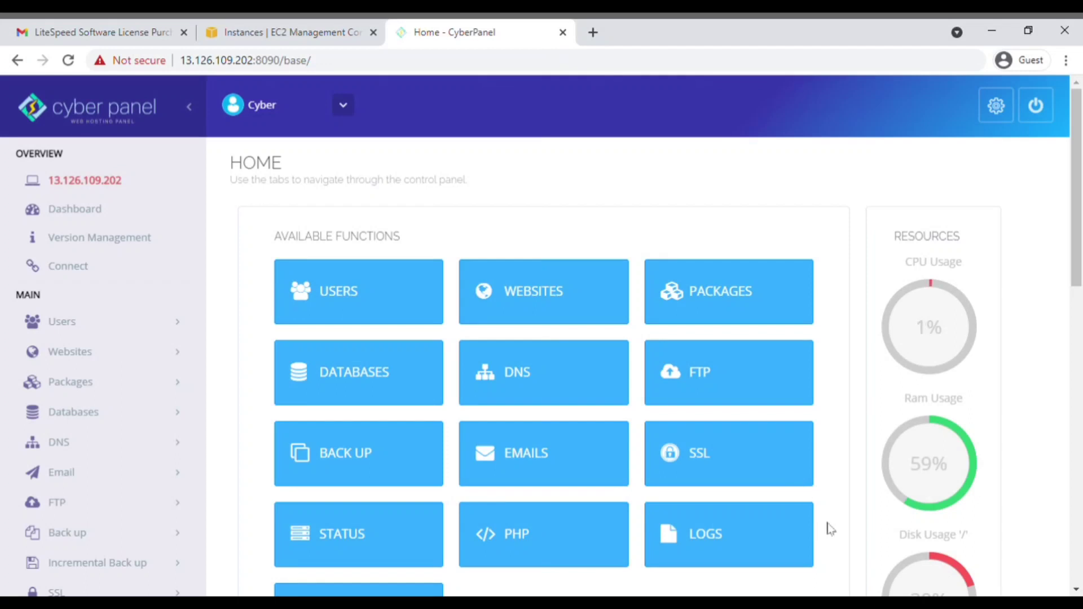
Step: Start a new CyberPanel user, entering the first name, last name and e-mail address
{"action": "left_click", "coordinate": [334, 293]}
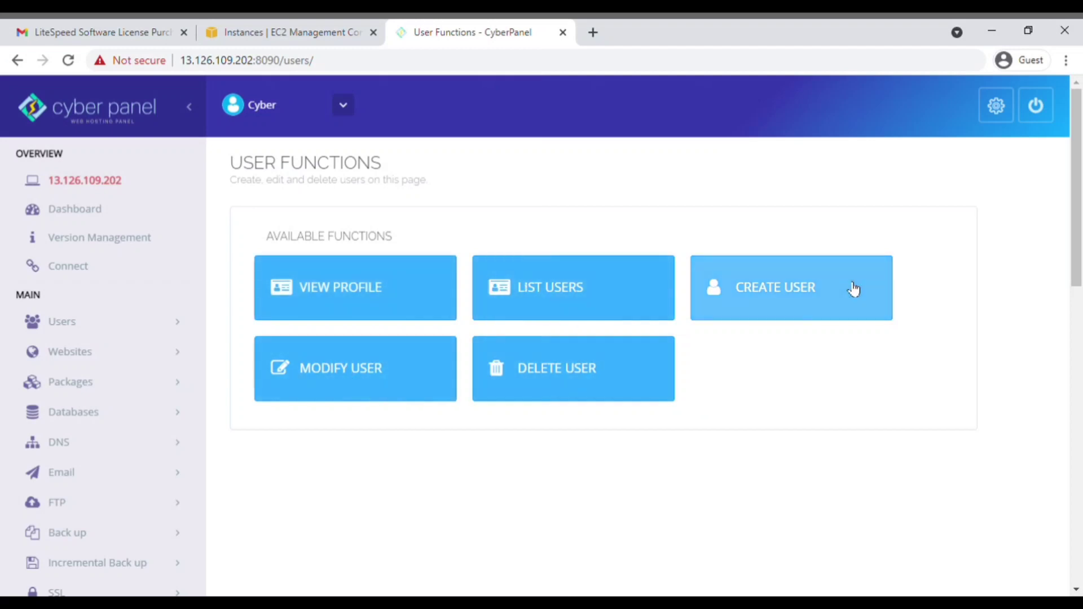
{"action": "left_click", "coordinate": [788, 290]}
{"action": "left_click", "coordinate": [504, 359]}
{"action": "left_click", "coordinate": [514, 427]}
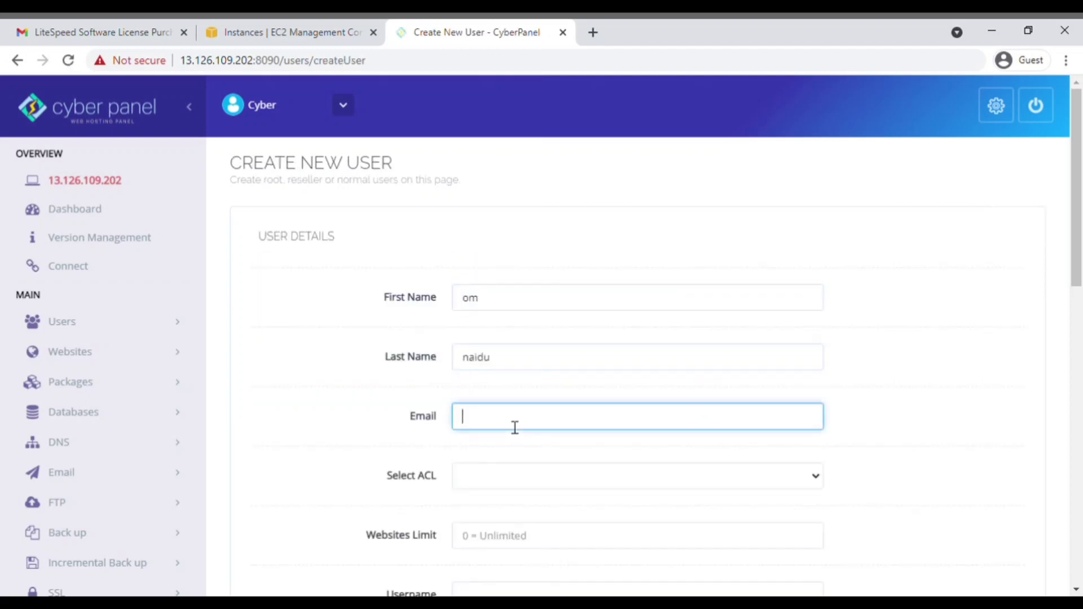
{"action": "type", "text": "test@gmail.com"}
Step: Give the user the admin access level with a websites limit of 0 and set the username
{"action": "left_click", "coordinate": [503, 479]}
{"action": "left_click", "coordinate": [510, 511]}
{"action": "scroll", "coordinate": [510, 510], "scroll_direction": "down", "scroll_amount": 1}
{"action": "left_click", "coordinate": [515, 468]}
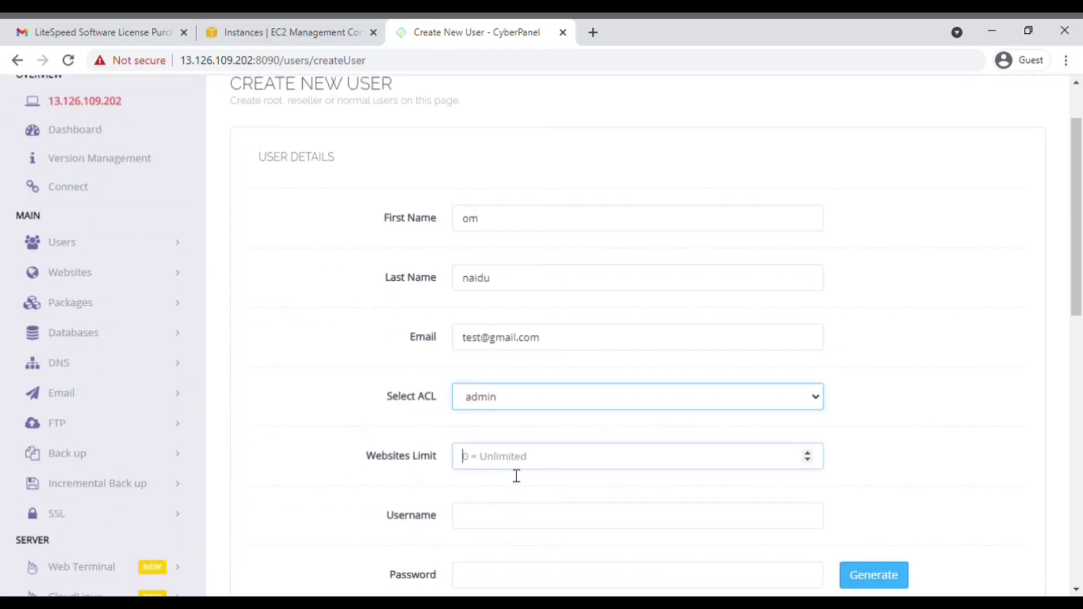
{"action": "type", "text": "0"}
{"action": "left_click", "coordinate": [501, 519]}
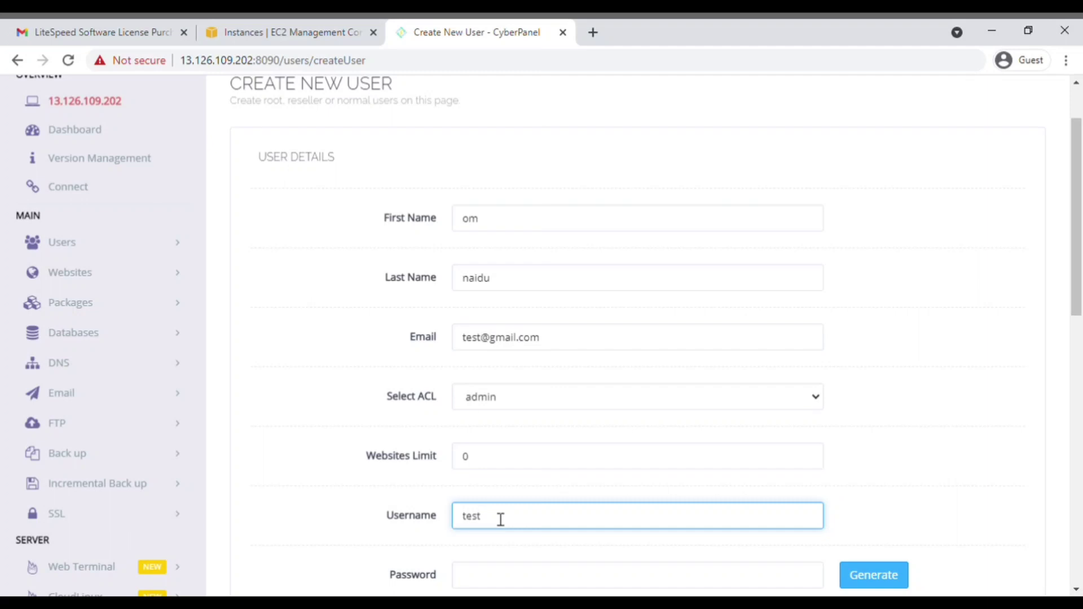
{"action": "scroll", "coordinate": [500, 519], "scroll_direction": "down", "scroll_amount": 2}
Step: Enter a password, keep security level HIGH, and create the user account
{"action": "left_click", "coordinate": [510, 422]}
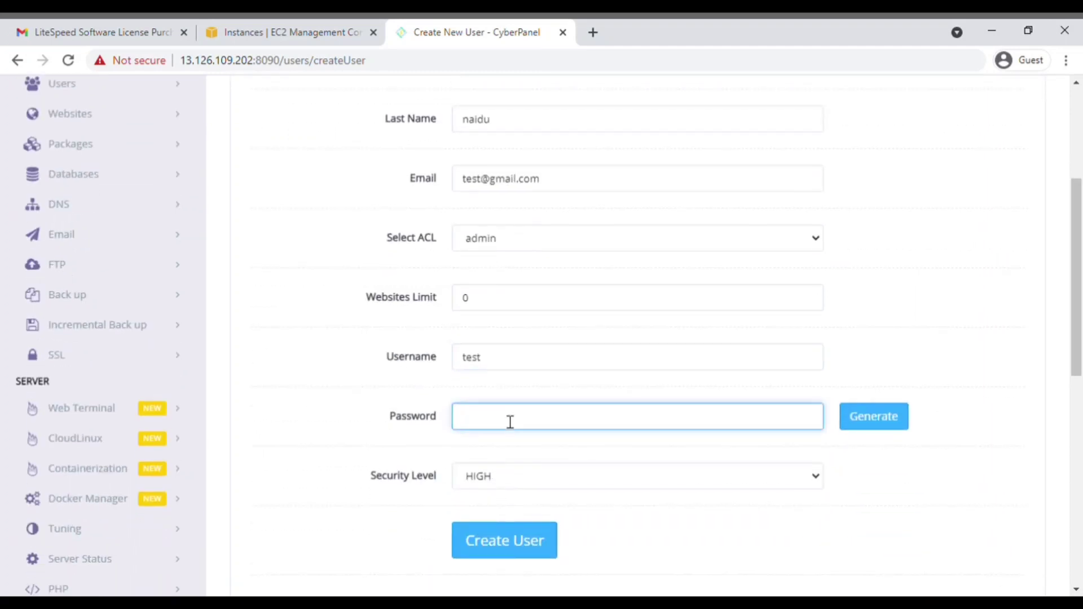
{"action": "left_click", "coordinate": [520, 553]}
{"action": "scroll", "coordinate": [546, 285], "scroll_direction": "up", "scroll_amount": 3}
{"action": "scroll", "coordinate": [545, 284], "scroll_direction": "down", "scroll_amount": 7}
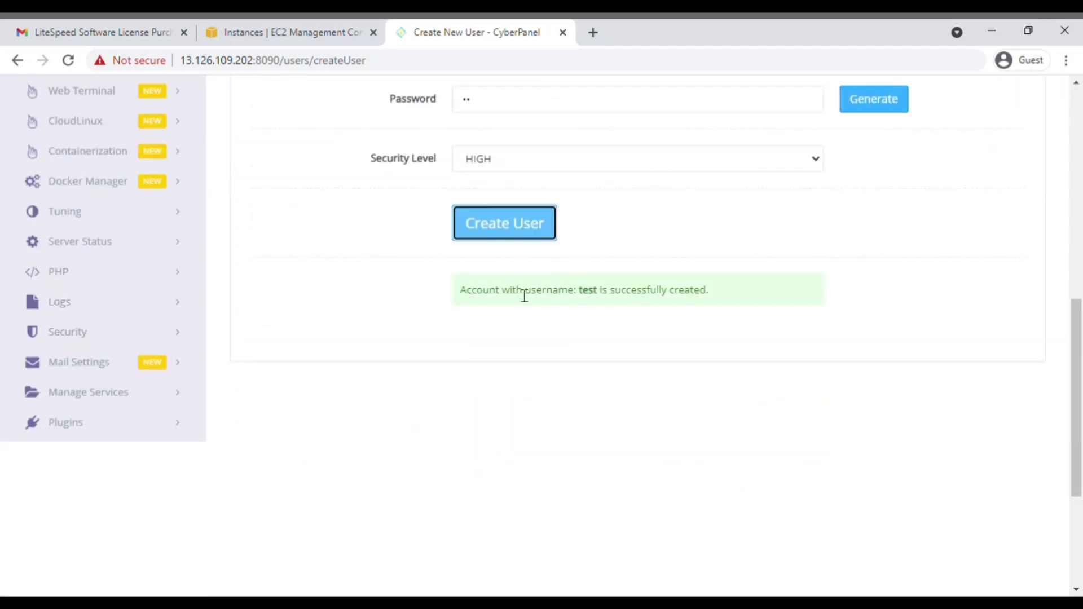
{"action": "scroll", "coordinate": [201, 292], "scroll_direction": "up", "scroll_amount": 2}
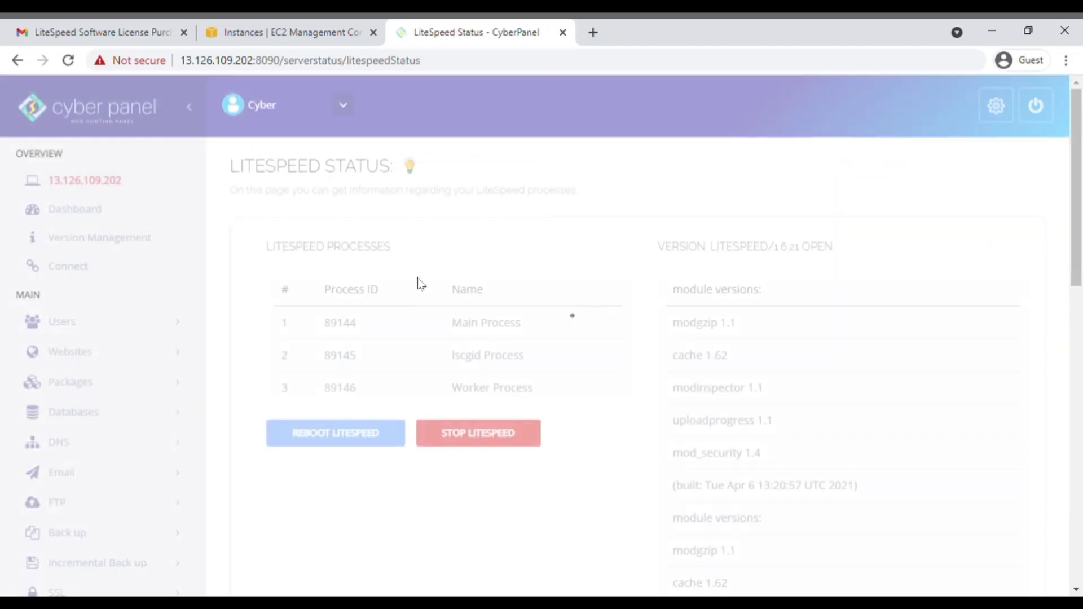
Step: Copy the LiteSpeed license serial from the Gmail license email
{"action": "scroll", "coordinate": [109, 394], "scroll_direction": "down", "scroll_amount": 5}
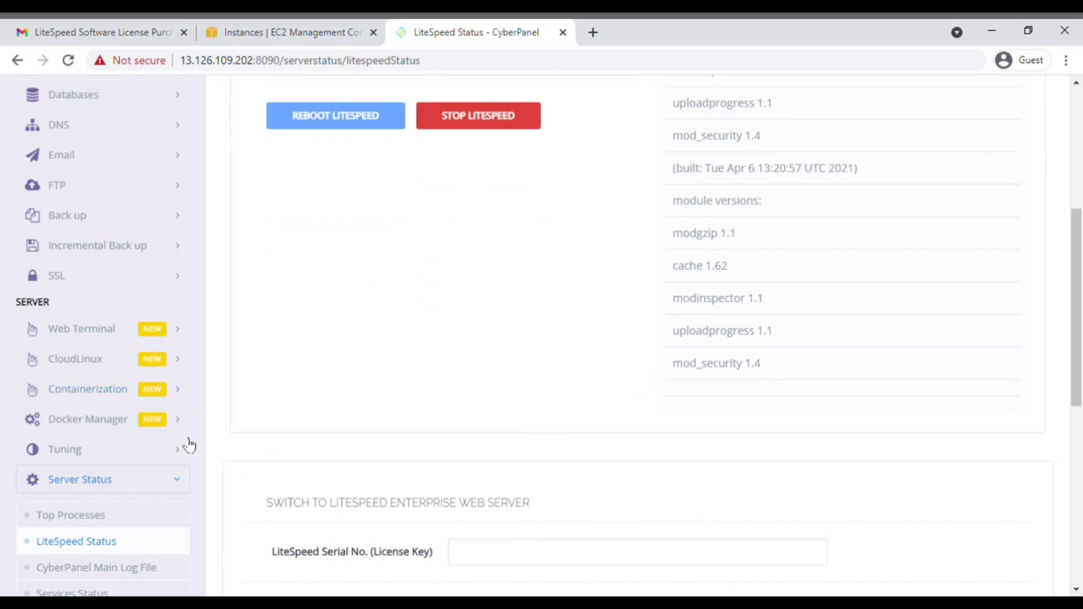
{"action": "scroll", "coordinate": [174, 486], "scroll_direction": "down", "scroll_amount": 4}
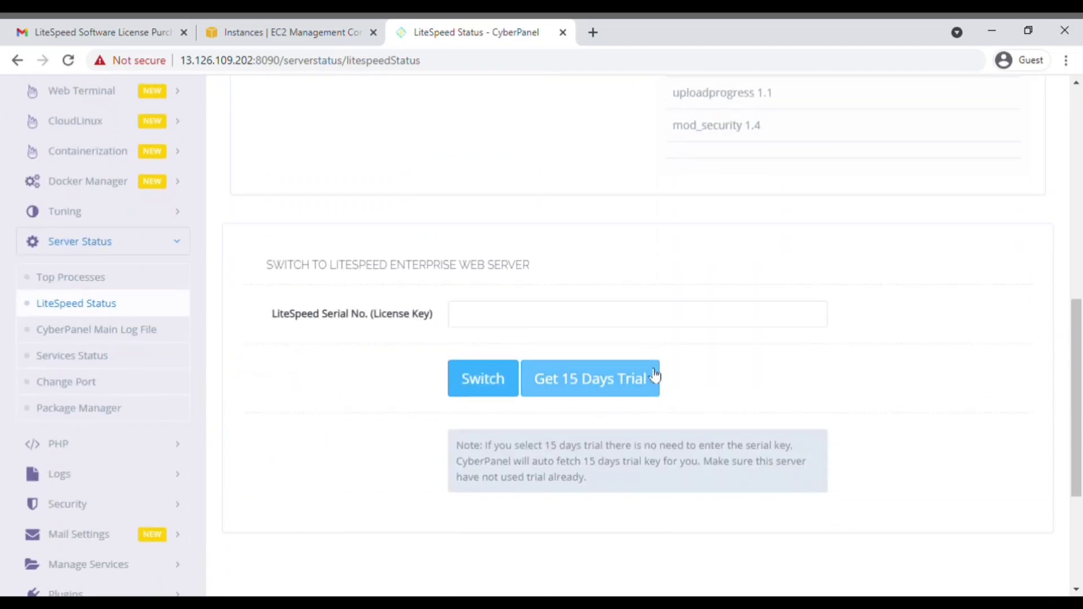
{"action": "left_click", "coordinate": [469, 323]}
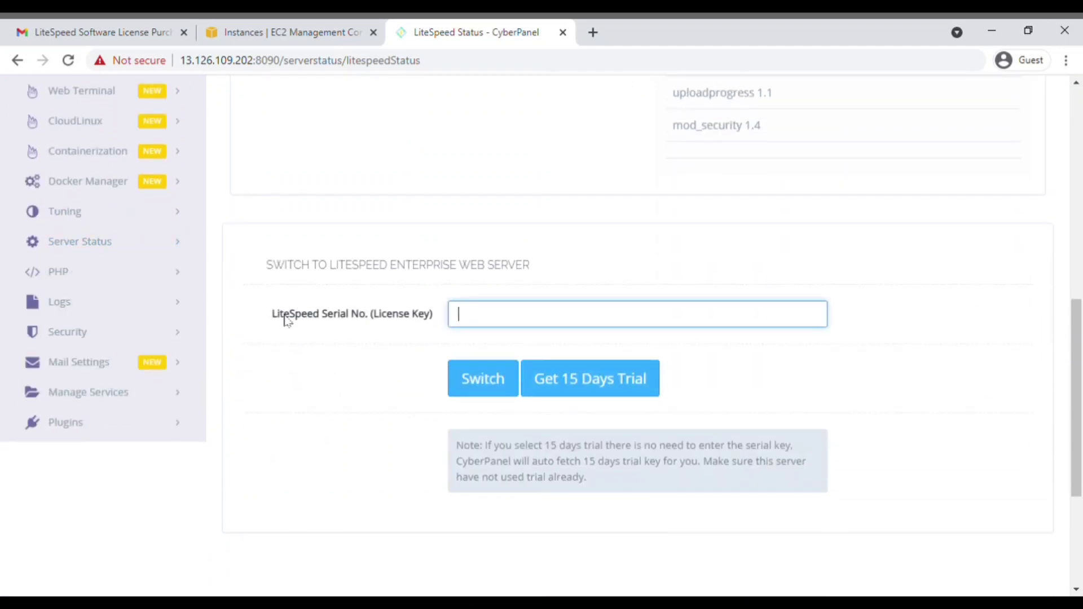
{"action": "scroll", "coordinate": [237, 158], "scroll_direction": "down", "scroll_amount": 1}
{"action": "left_click", "coordinate": [104, 29]}
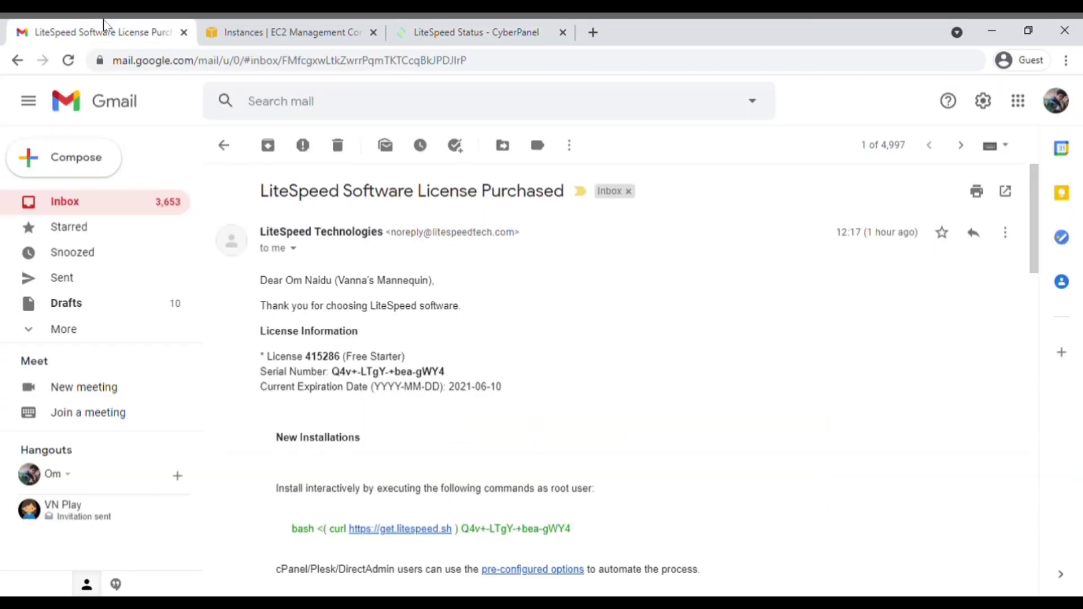
{"action": "scroll", "coordinate": [311, 243], "scroll_direction": "down", "scroll_amount": 1}
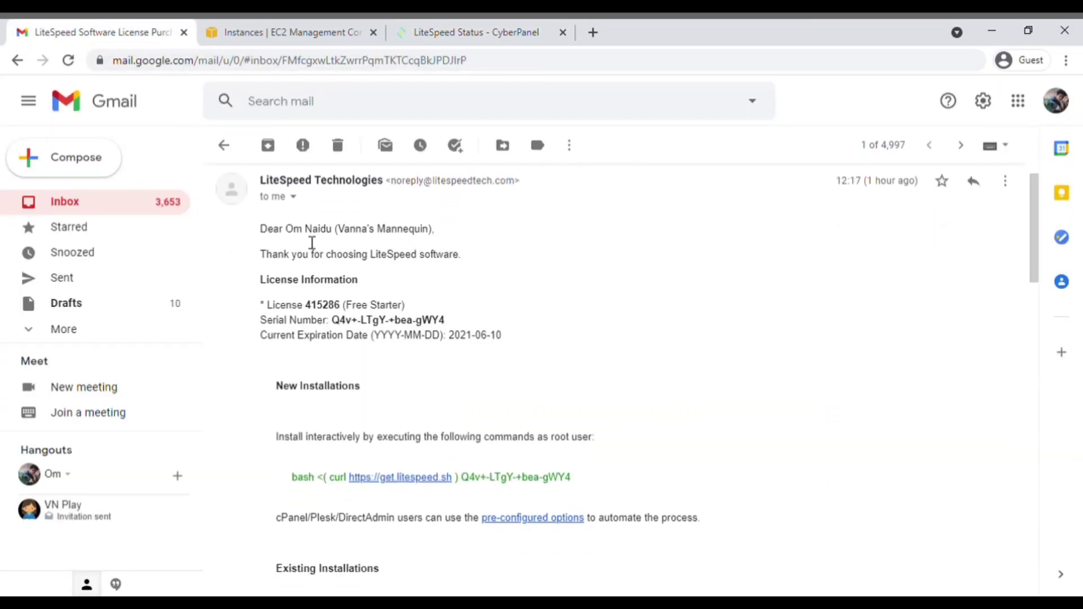
{"action": "scroll", "coordinate": [312, 242], "scroll_direction": "down", "scroll_amount": 1}
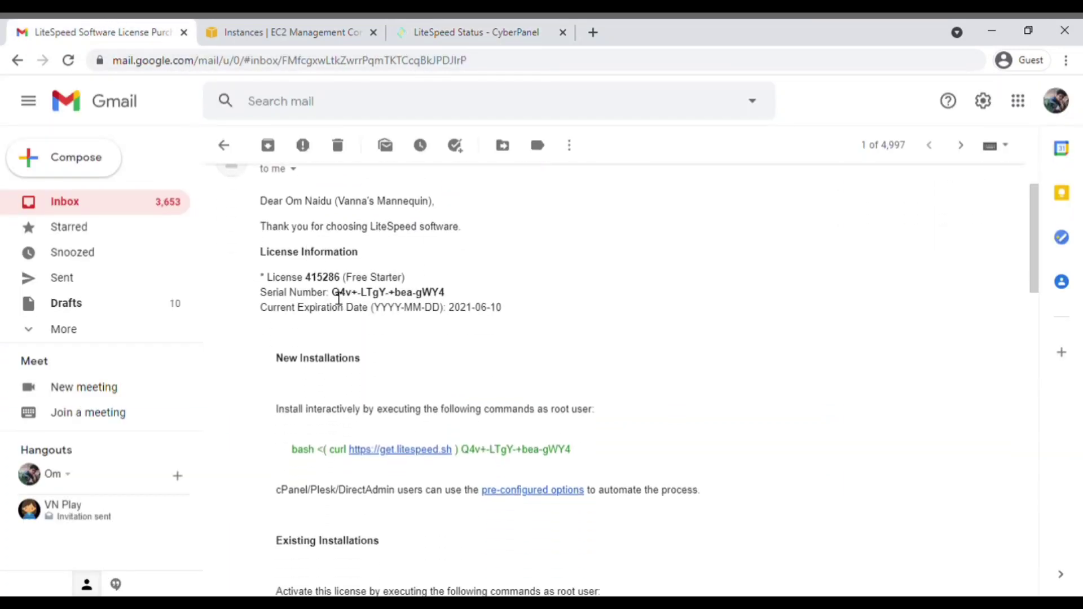
{"action": "left_click_drag", "start_coordinate": [332, 292], "coordinate": [447, 292]}
{"action": "key", "text": "ctrl+c"}
Step: Paste the serial into the License Key field on LiteSpeed Status and switch to Enterprise
{"action": "left_click", "coordinate": [459, 28]}
{"action": "left_click", "coordinate": [488, 236]}
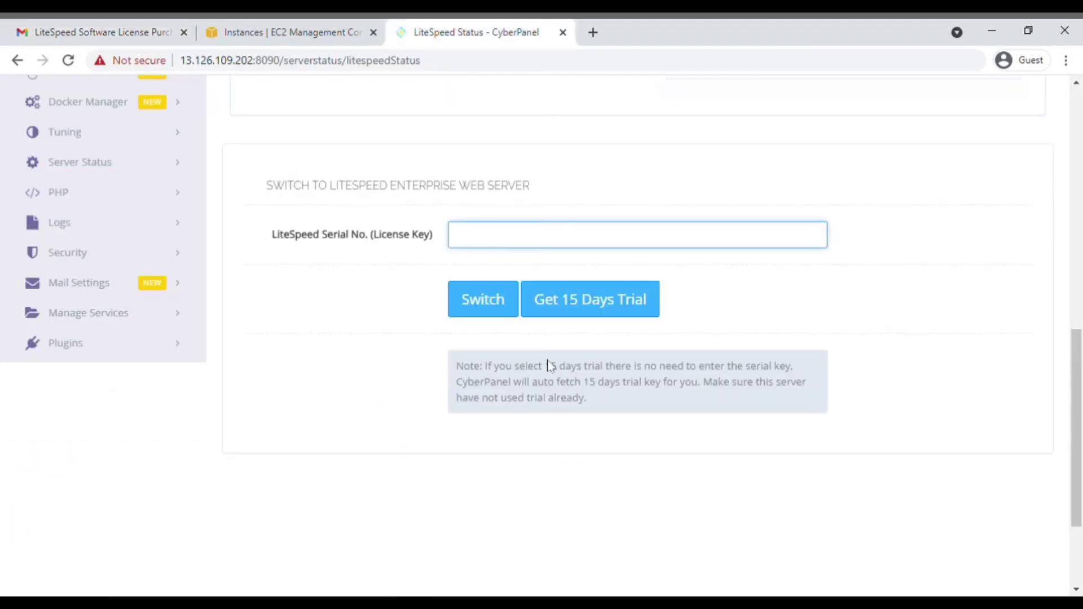
{"action": "key", "text": "ctrl+v"}
{"action": "left_click", "coordinate": [492, 313]}
{"action": "scroll", "coordinate": [561, 326], "scroll_direction": "down", "scroll_amount": 5}
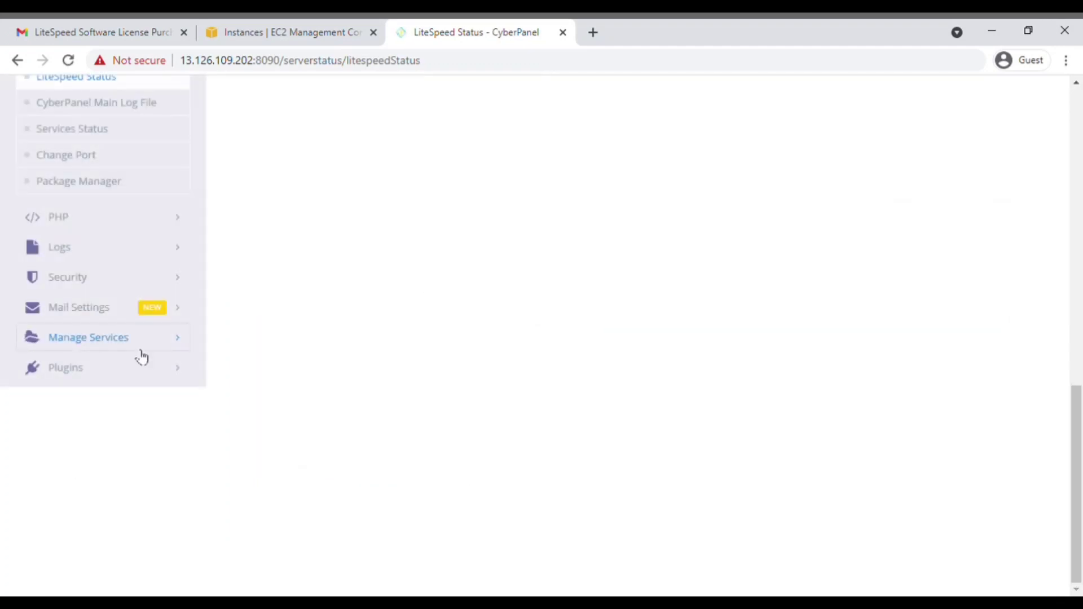
{"action": "scroll", "coordinate": [139, 355], "scroll_direction": "up", "scroll_amount": 5}
{"action": "scroll", "coordinate": [142, 357], "scroll_direction": "up", "scroll_amount": 6}
{"action": "scroll", "coordinate": [353, 374], "scroll_direction": "down", "scroll_amount": 3}
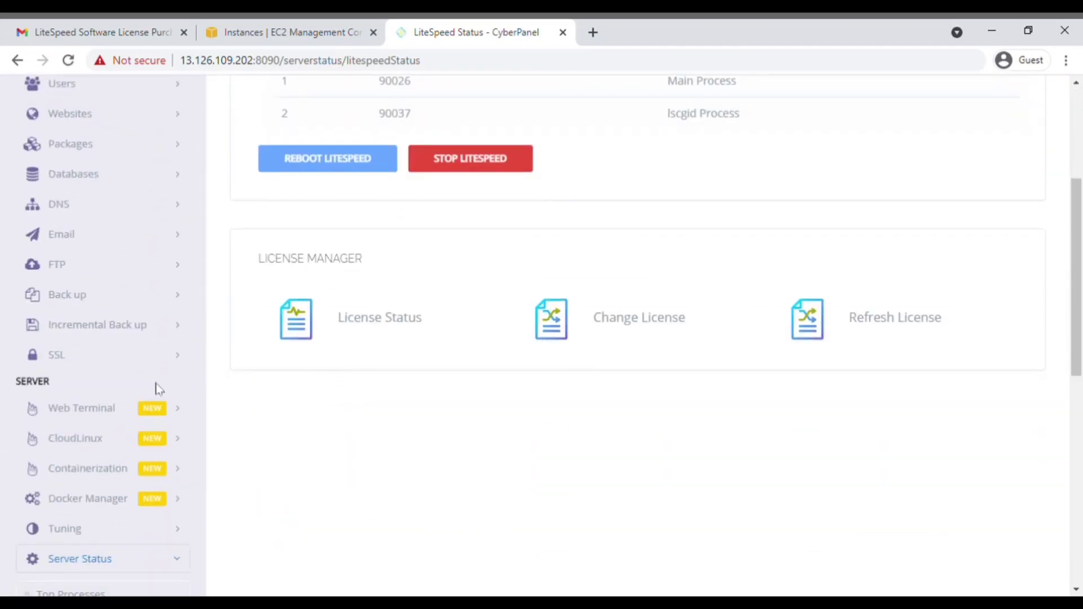
{"action": "scroll", "coordinate": [137, 377], "scroll_direction": "up", "scroll_amount": 3}
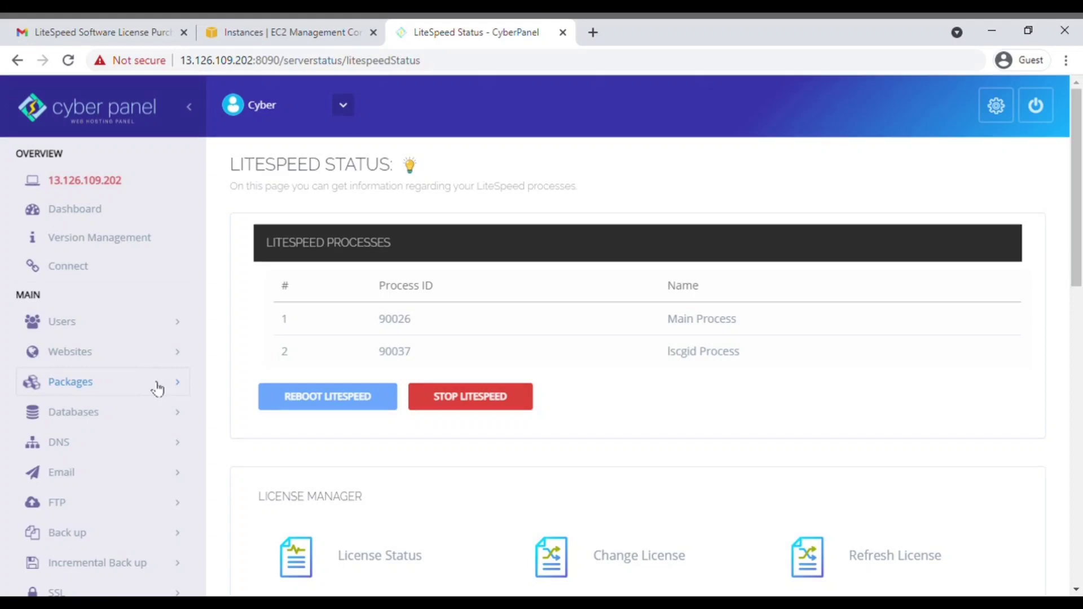
Step: Open the Default package for editing from Packages > List Packages
{"action": "left_click", "coordinate": [169, 387]}
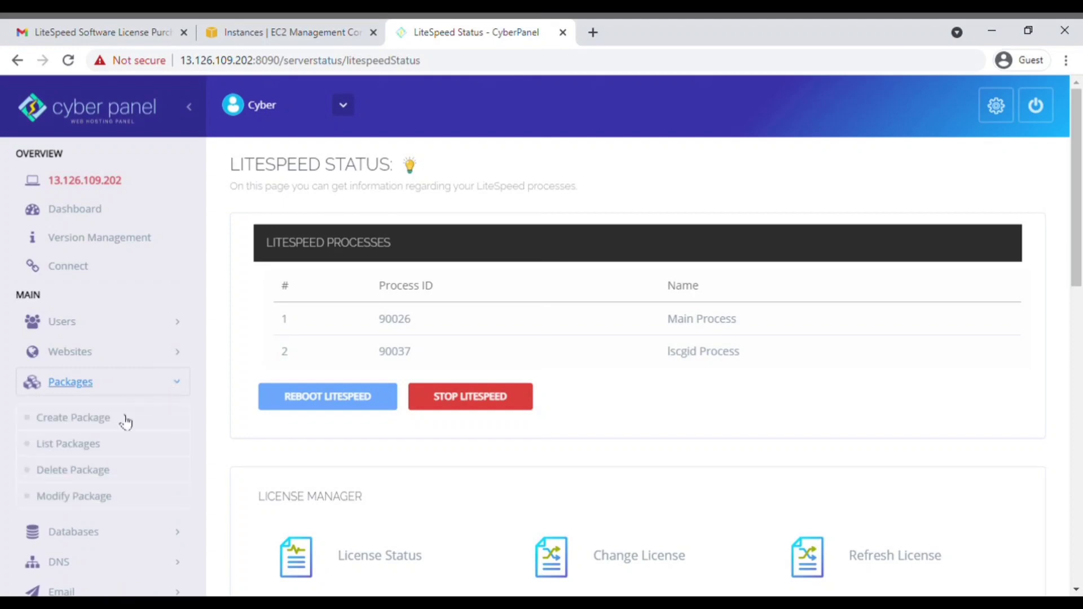
{"action": "left_click", "coordinate": [79, 446]}
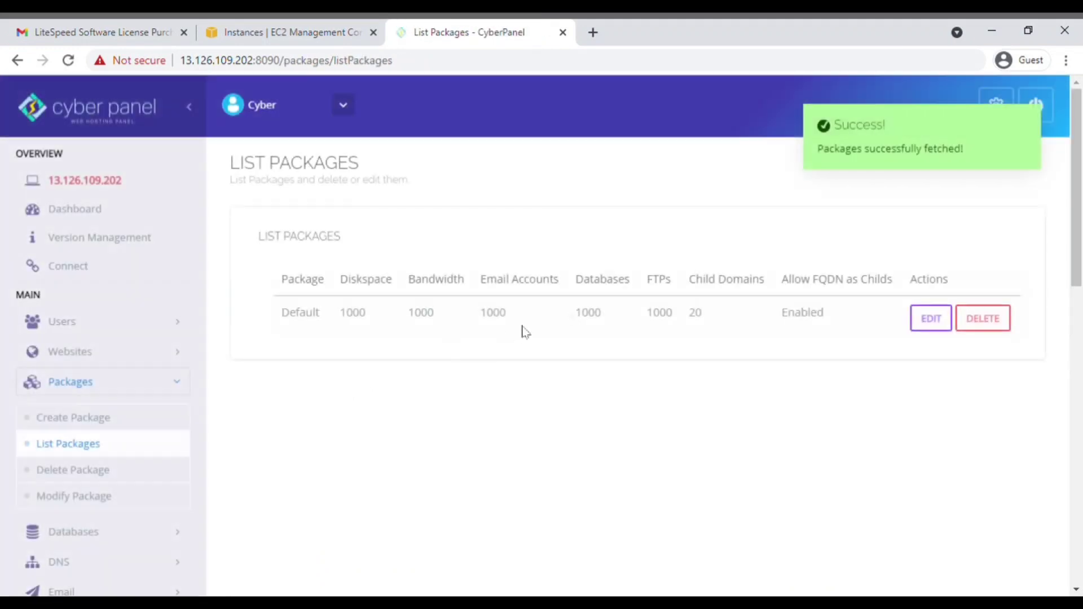
{"action": "left_click", "coordinate": [924, 332]}
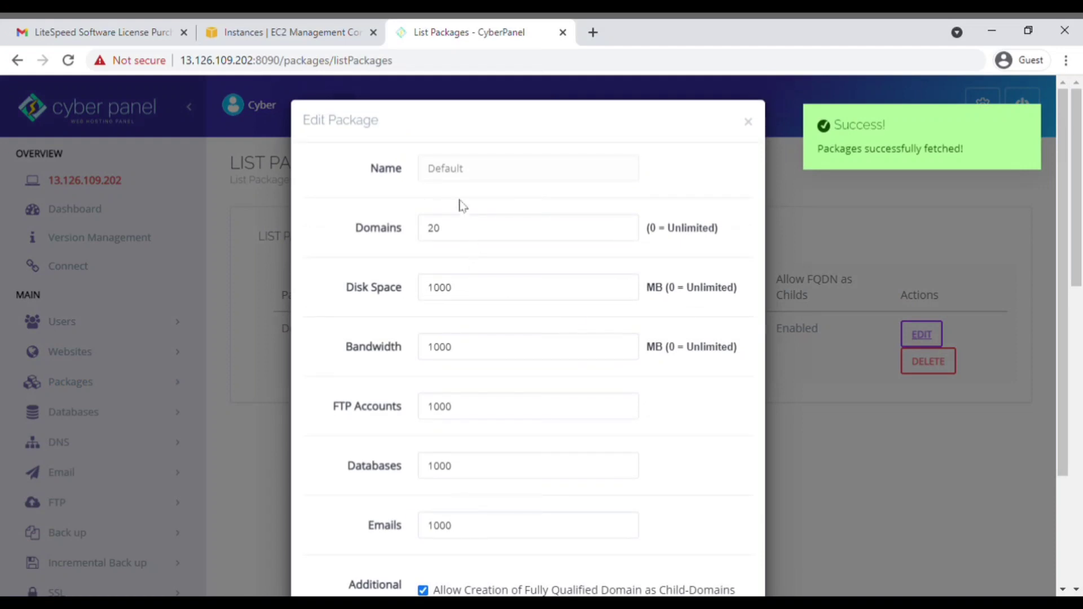
Step: Set the Default package's domains, disk space and bandwidth to 0 and save
{"action": "left_click", "coordinate": [476, 230]}
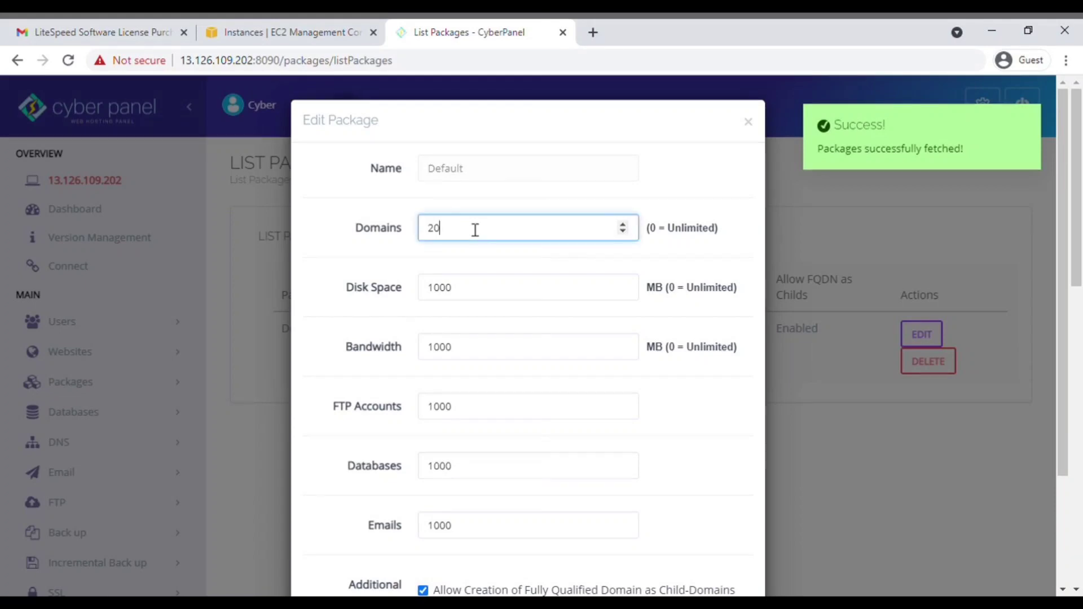
{"action": "left_click_drag", "start_coordinate": [476, 230], "coordinate": [399, 229]}
{"action": "type", "text": "0"}
{"action": "left_click", "coordinate": [473, 298]}
{"action": "key", "text": "ctrl+a"}
{"action": "type", "text": "0"}
{"action": "double_click", "coordinate": [468, 346]}
{"action": "type", "text": "0"}
{"action": "scroll", "coordinate": [564, 463], "scroll_direction": "down", "scroll_amount": 3}
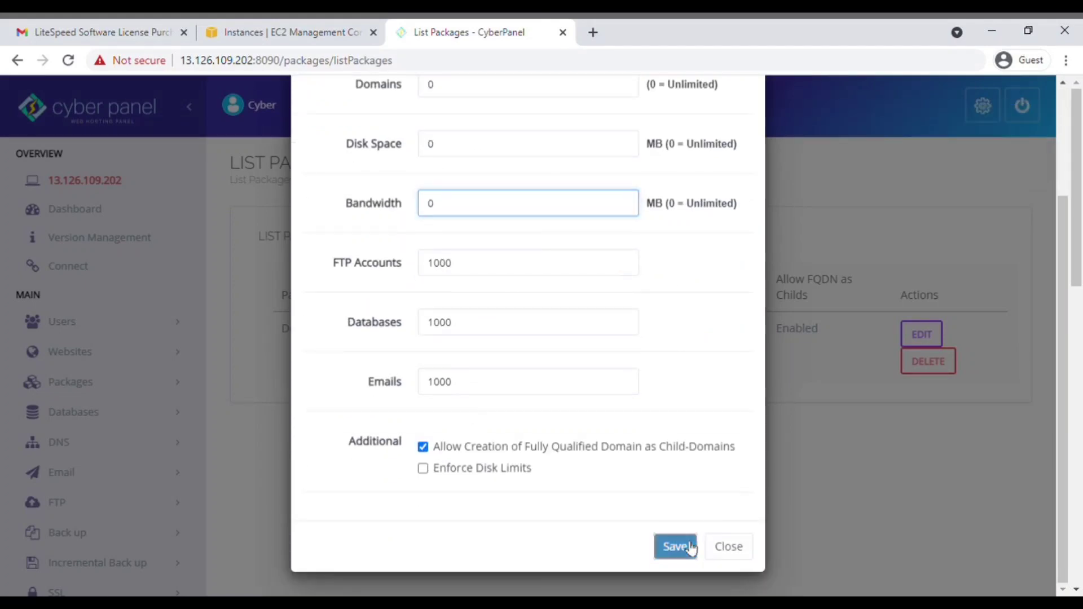
{"action": "left_click", "coordinate": [688, 545]}
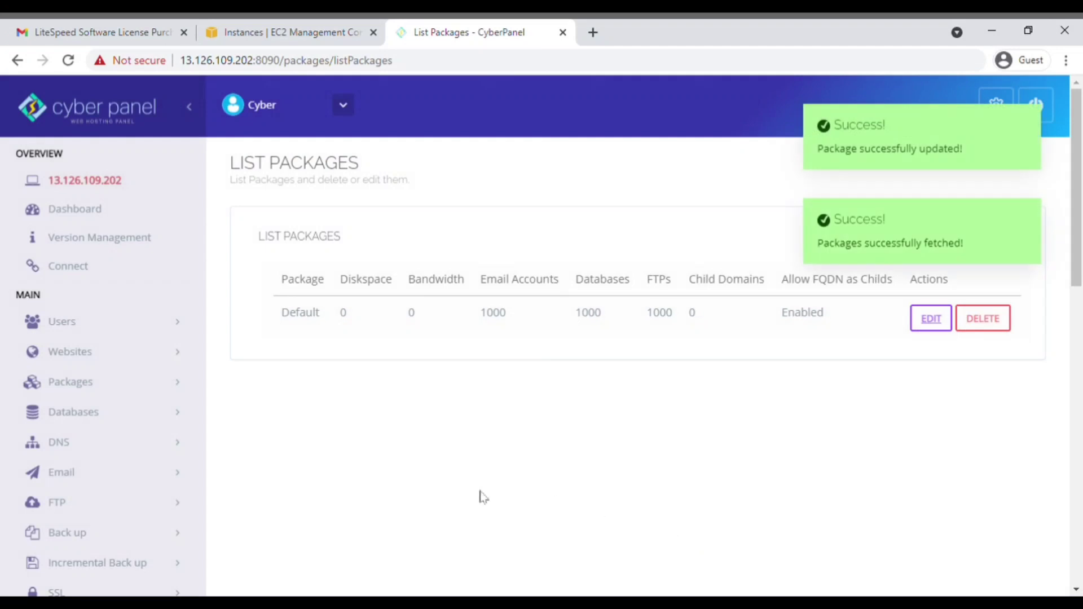
{"action": "left_click", "coordinate": [96, 354]}
Step: Start a website on the Default package, owned by the new user, domain vannasmannequin.com, with a contact e-mail
{"action": "left_click", "coordinate": [99, 393]}
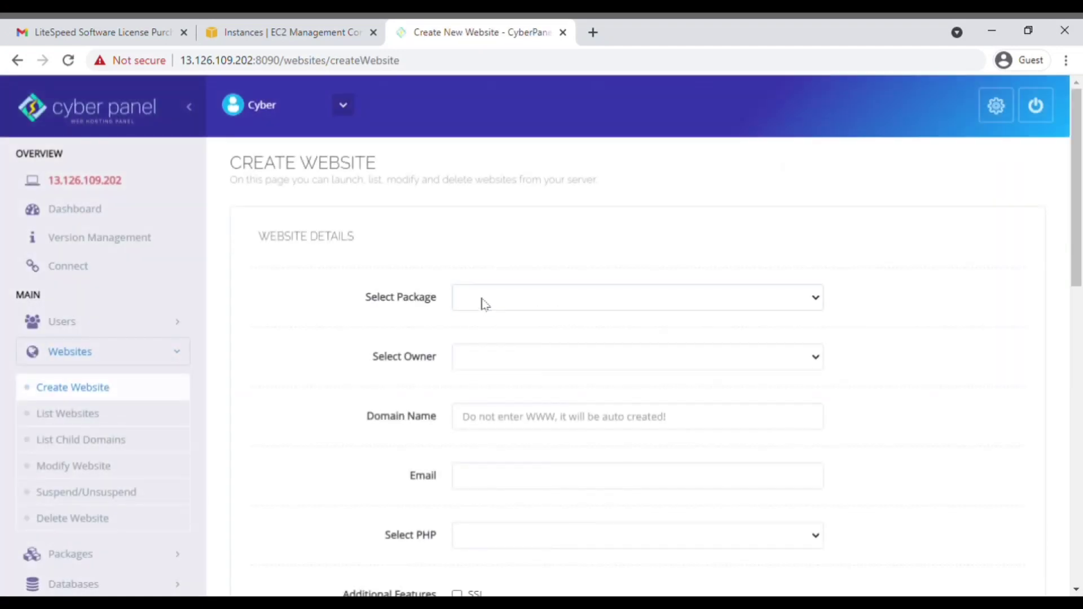
{"action": "left_click", "coordinate": [484, 304]}
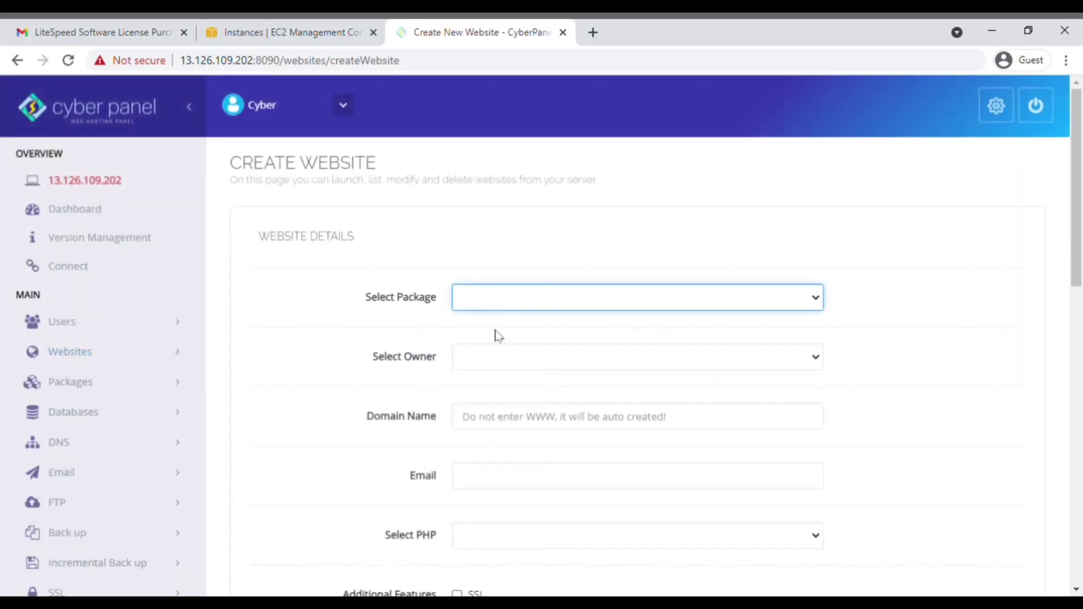
{"action": "left_click", "coordinate": [496, 335]}
{"action": "left_click", "coordinate": [499, 356]}
{"action": "left_click", "coordinate": [486, 393]}
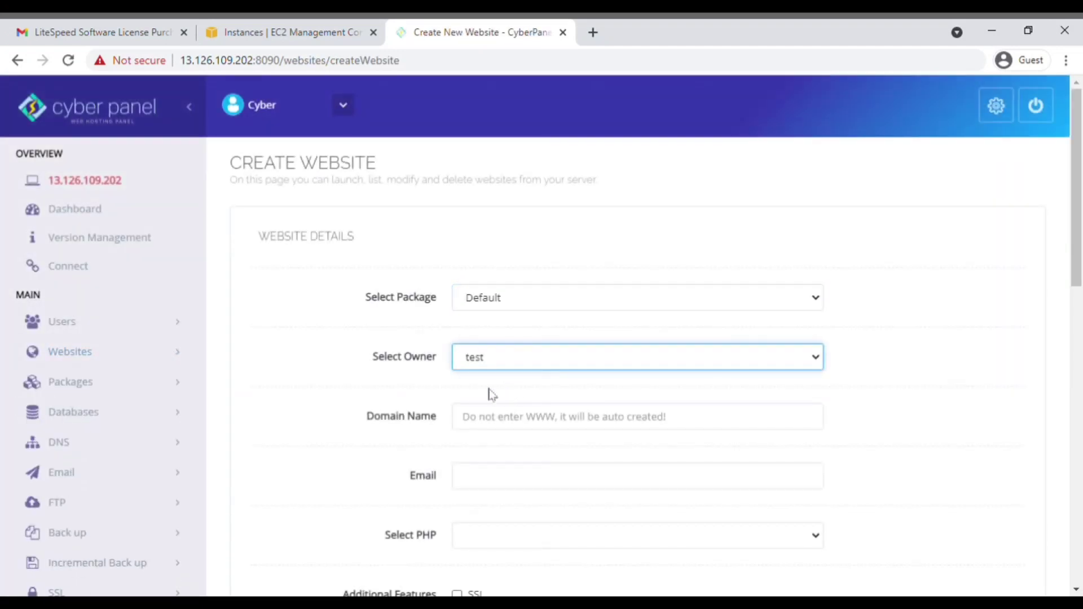
{"action": "left_click", "coordinate": [502, 421]}
{"action": "type", "text": "vannasmannequin.com"}
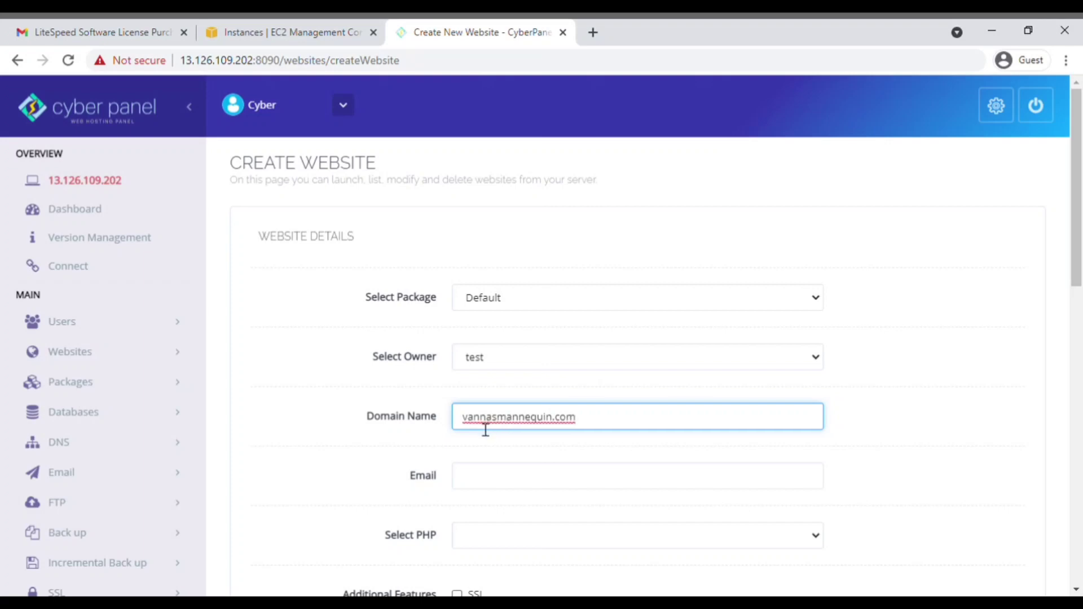
{"action": "left_click", "coordinate": [500, 482]}
{"action": "type", "text": "d"}
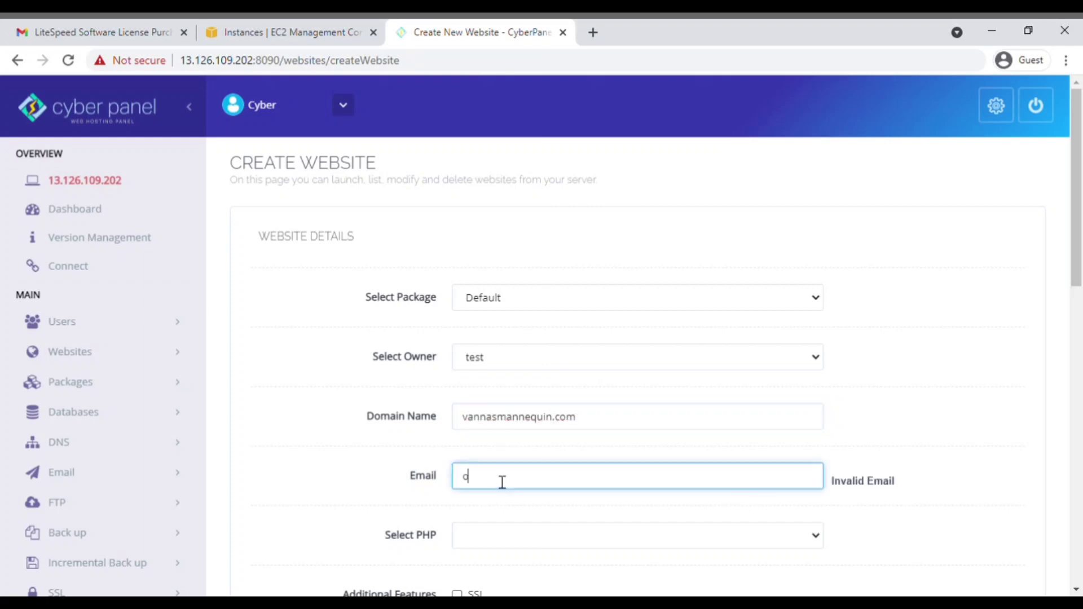
{"action": "type", "text": "est@gmail.com"}
Step: Choose PHP 7.4, enable open_basedir and DKIM, and create the website
{"action": "scroll", "coordinate": [500, 481], "scroll_direction": "down", "scroll_amount": 3}
{"action": "key", "text": "Tab"}
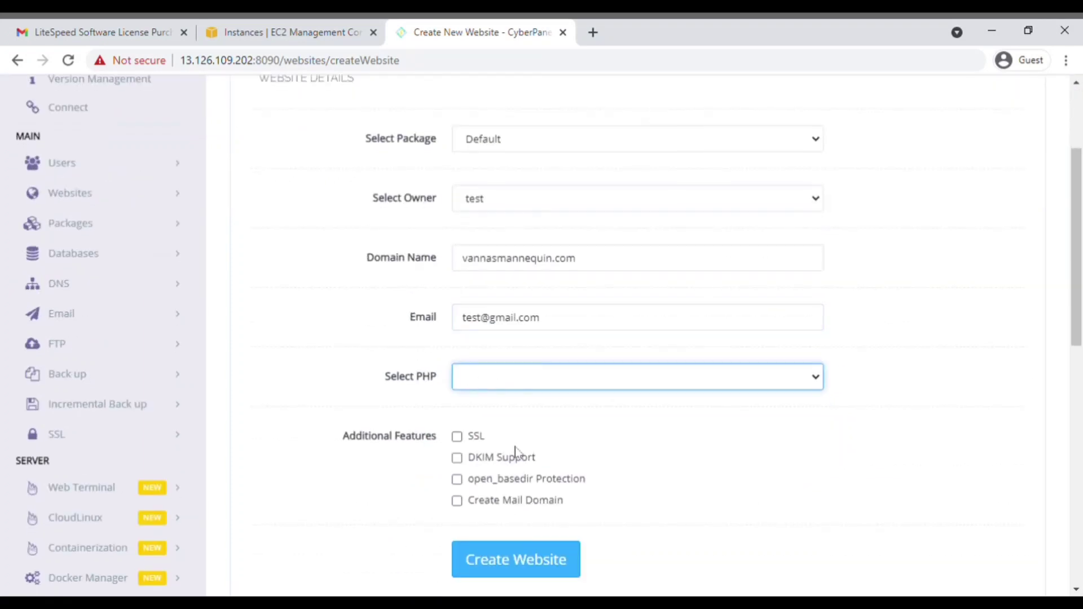
{"action": "key", "text": "Down"}
{"action": "left_click", "coordinate": [455, 480]}
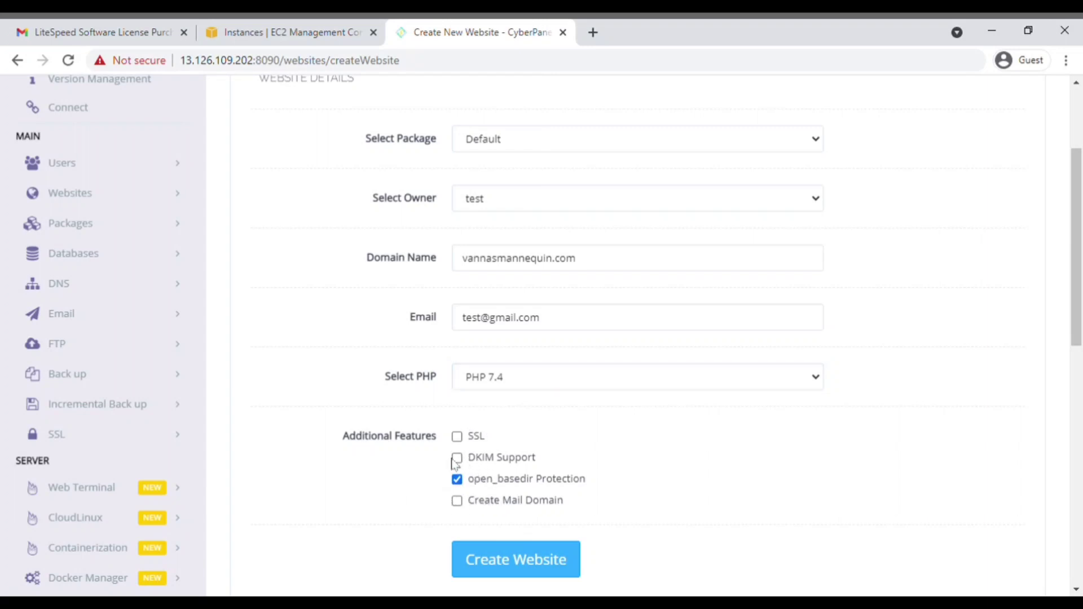
{"action": "left_click", "coordinate": [456, 459]}
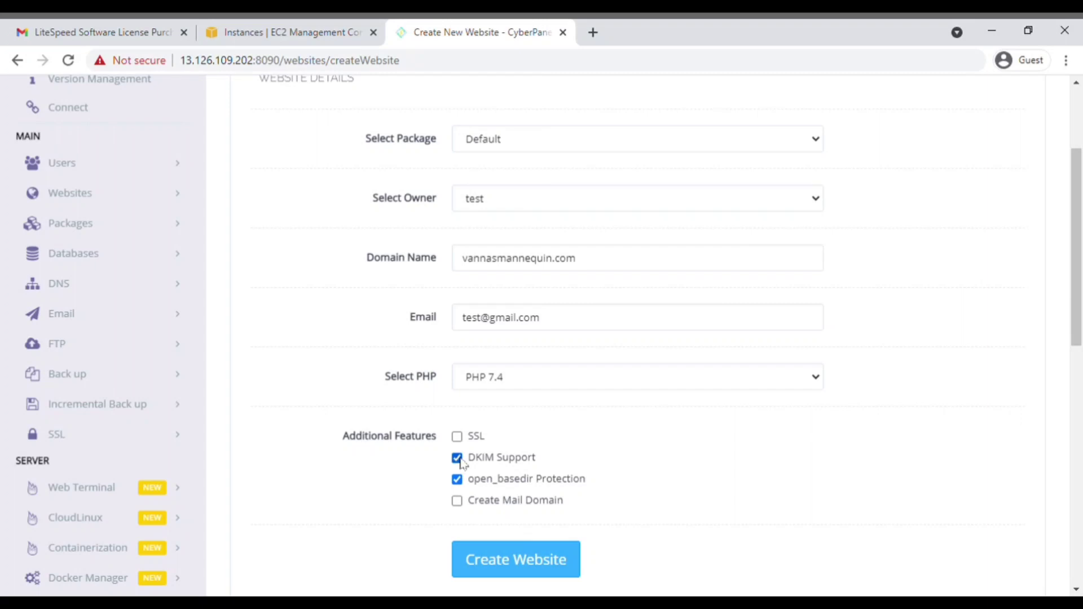
{"action": "left_click", "coordinate": [538, 558]}
{"action": "scroll", "coordinate": [508, 429], "scroll_direction": "up", "scroll_amount": 3}
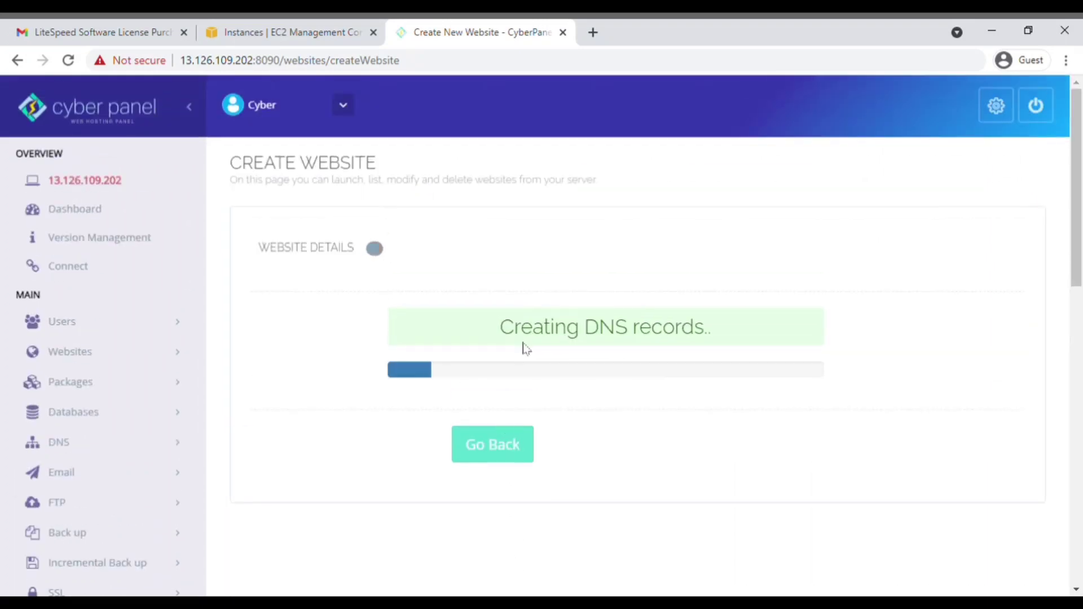
{"action": "scroll", "coordinate": [515, 448], "scroll_direction": "down", "scroll_amount": 1}
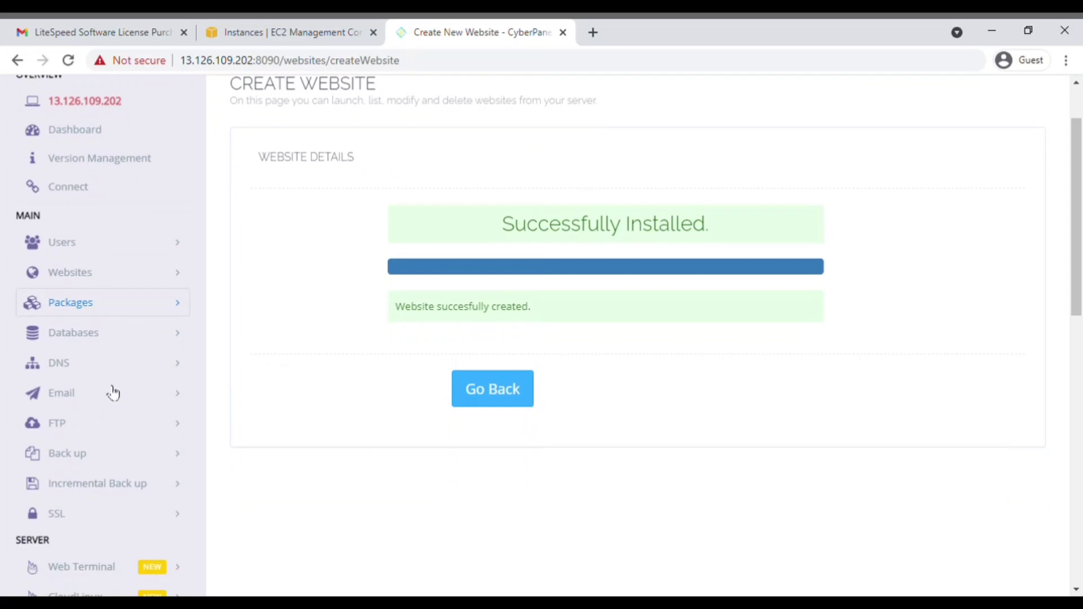
{"action": "left_click", "coordinate": [166, 370]}
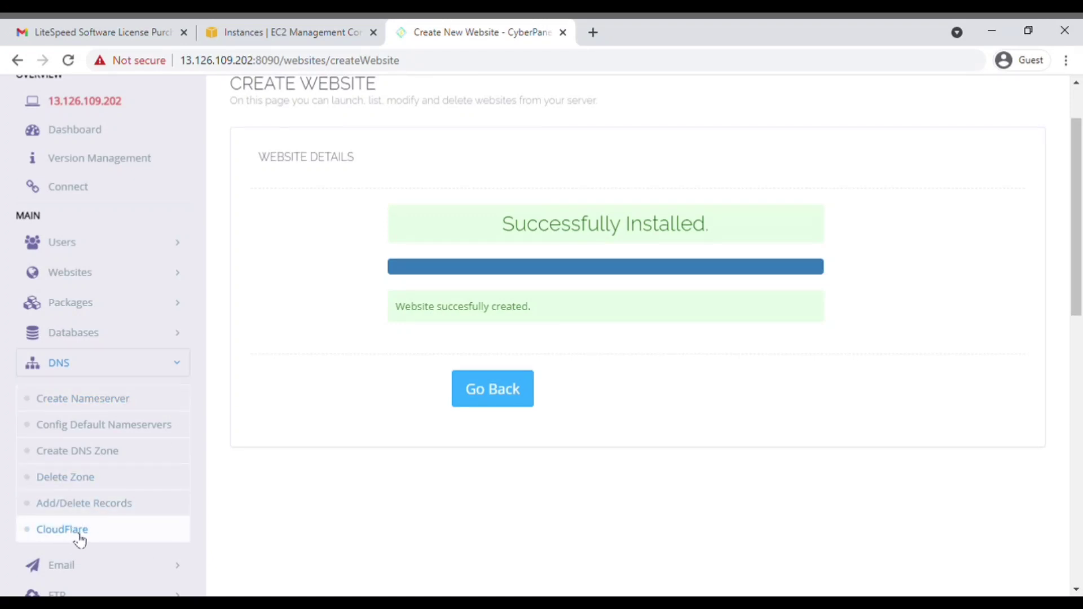
Step: Enter domain vannasmannequin.com and first nameserver ns1.vannasmannequin.com
{"action": "left_click", "coordinate": [120, 400]}
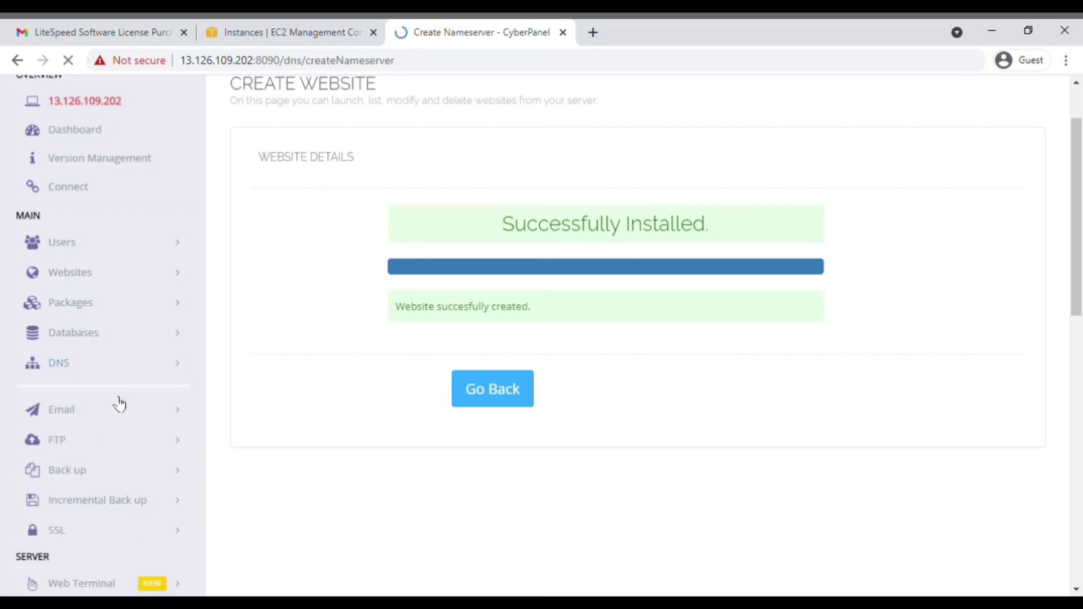
{"action": "left_click", "coordinate": [477, 309]}
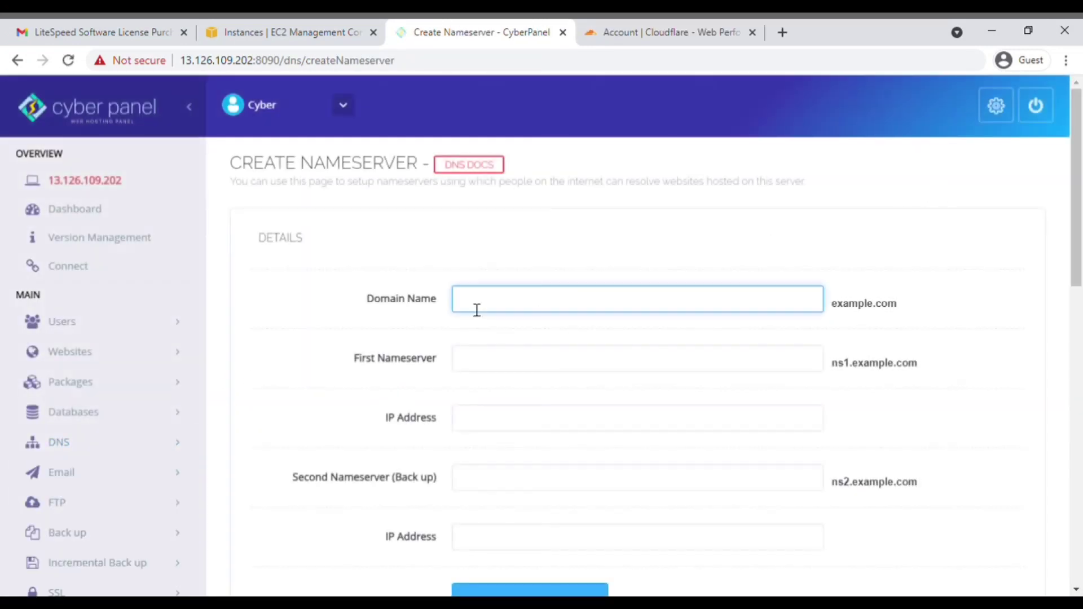
{"action": "type", "text": "vannasmannequin.com"}
{"action": "left_click", "coordinate": [575, 361]}
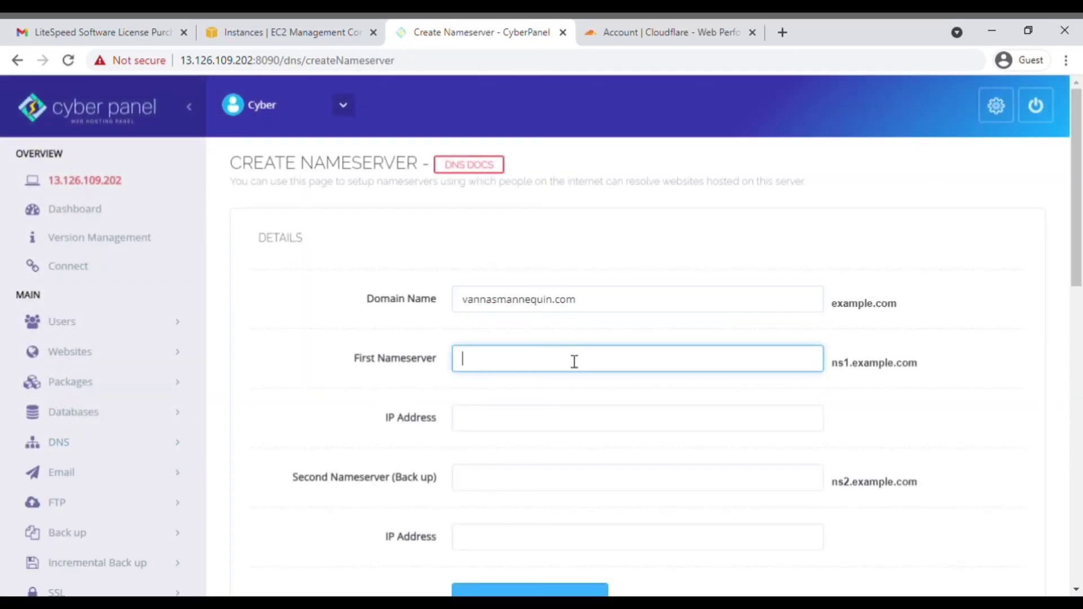
{"action": "type", "text": "ns1"}
{"action": "double_click", "coordinate": [495, 310]}
{"action": "key", "text": "ctrl+c"}
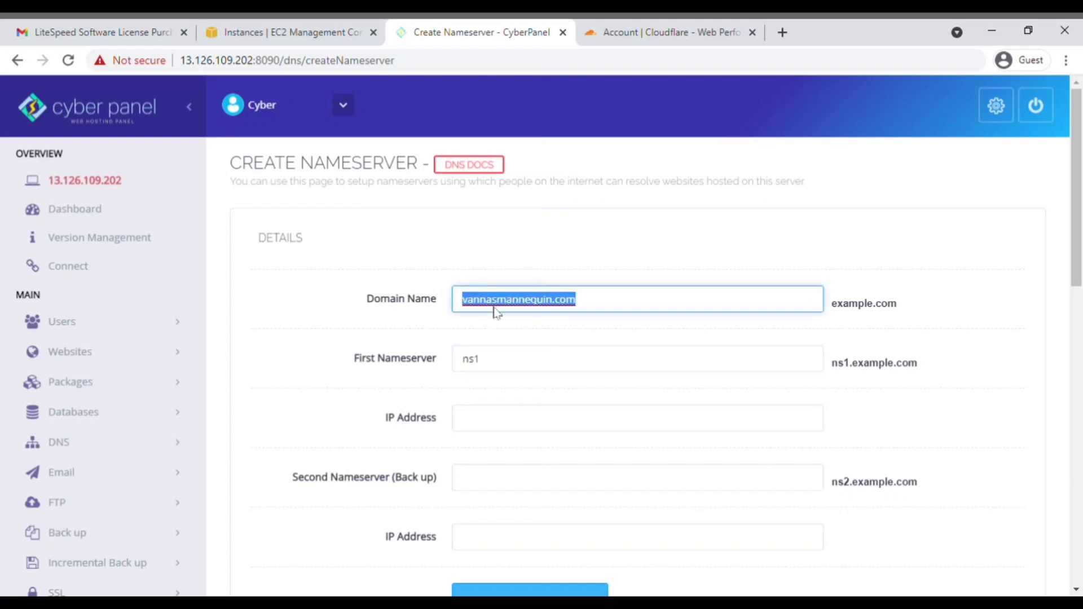
{"action": "left_click", "coordinate": [513, 365]}
{"action": "type", "text": "."}
{"action": "key", "text": "ctrl+v"}
{"action": "key", "text": "Tab"}
Step: Set ns2.vannasmannequin.com, give both nameservers IP 13.126.109.202, and create them
{"action": "left_click", "coordinate": [485, 485]}
{"action": "key", "text": "ctrl+v"}
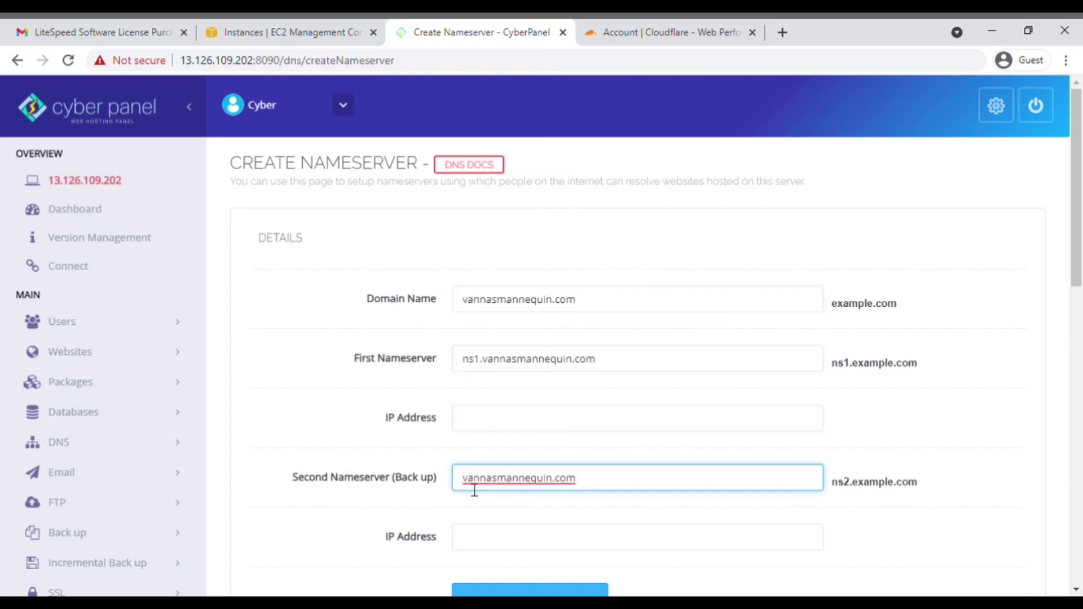
{"action": "left_click", "coordinate": [463, 478]}
{"action": "type", "text": "ns2."}
{"action": "left_click", "coordinate": [215, 60]}
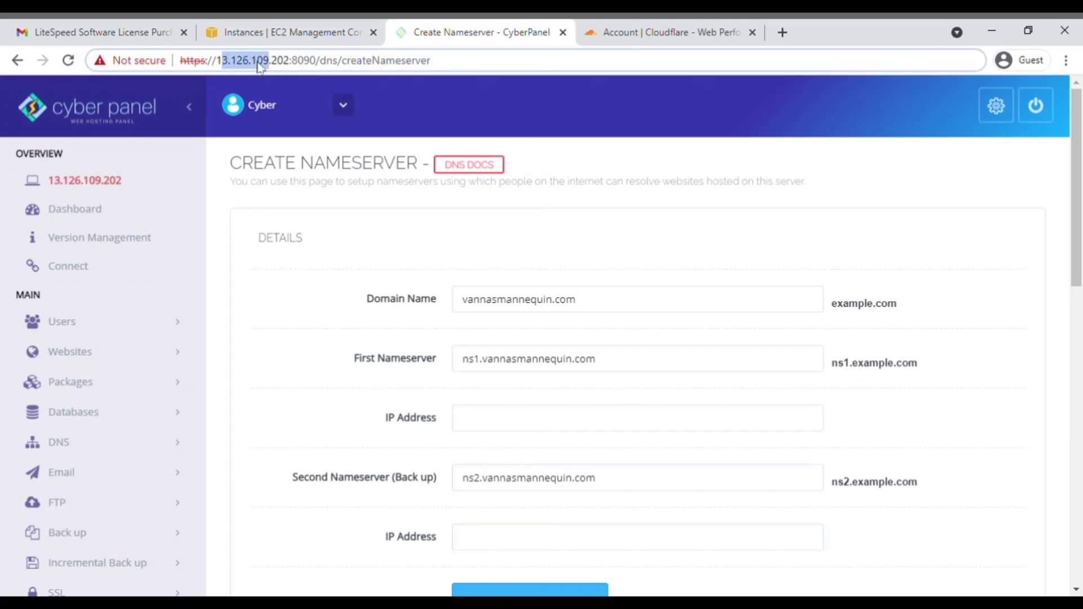
{"action": "left_click_drag", "start_coordinate": [216, 61], "coordinate": [306, 83]}
{"action": "left_click", "coordinate": [494, 419]}
{"action": "key", "text": "ctrl+v"}
{"action": "scroll", "coordinate": [507, 440], "scroll_direction": "down", "scroll_amount": 2}
{"action": "left_click", "coordinate": [512, 379]}
{"action": "key", "text": "ctrl+v"}
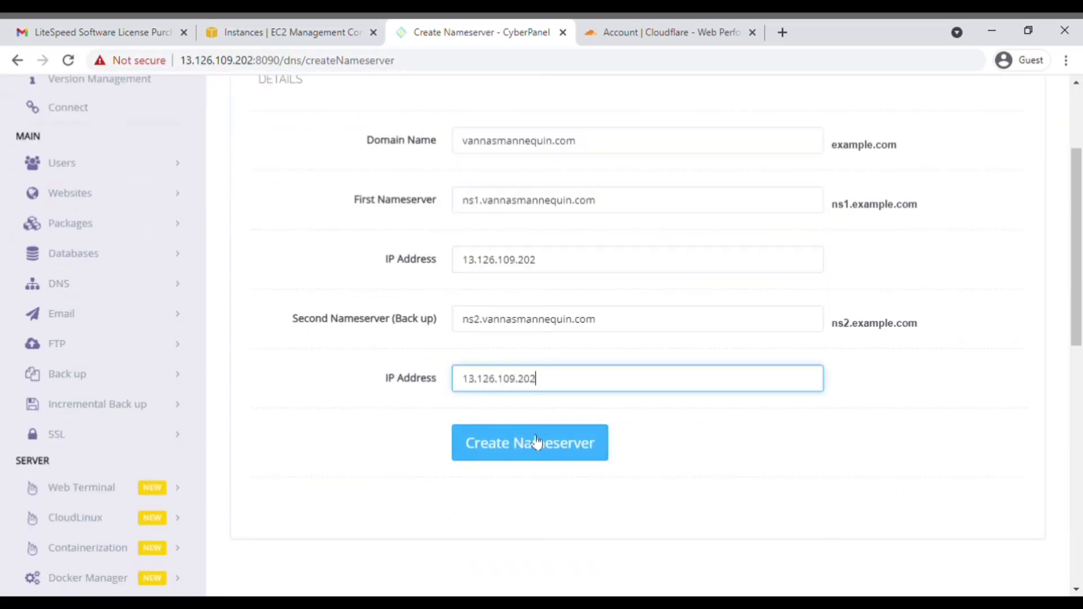
{"action": "left_click", "coordinate": [535, 443]}
Step: Open the DNS > CloudFlare page in CyberPanel
{"action": "scroll", "coordinate": [506, 480], "scroll_direction": "down", "scroll_amount": 1}
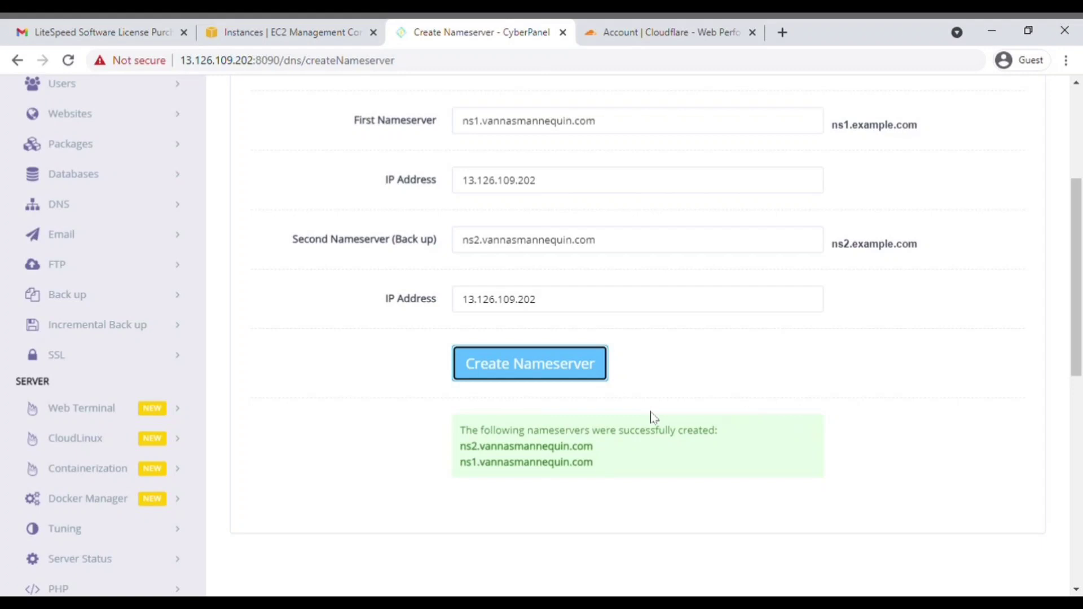
{"action": "scroll", "coordinate": [651, 411], "scroll_direction": "up", "scroll_amount": 1}
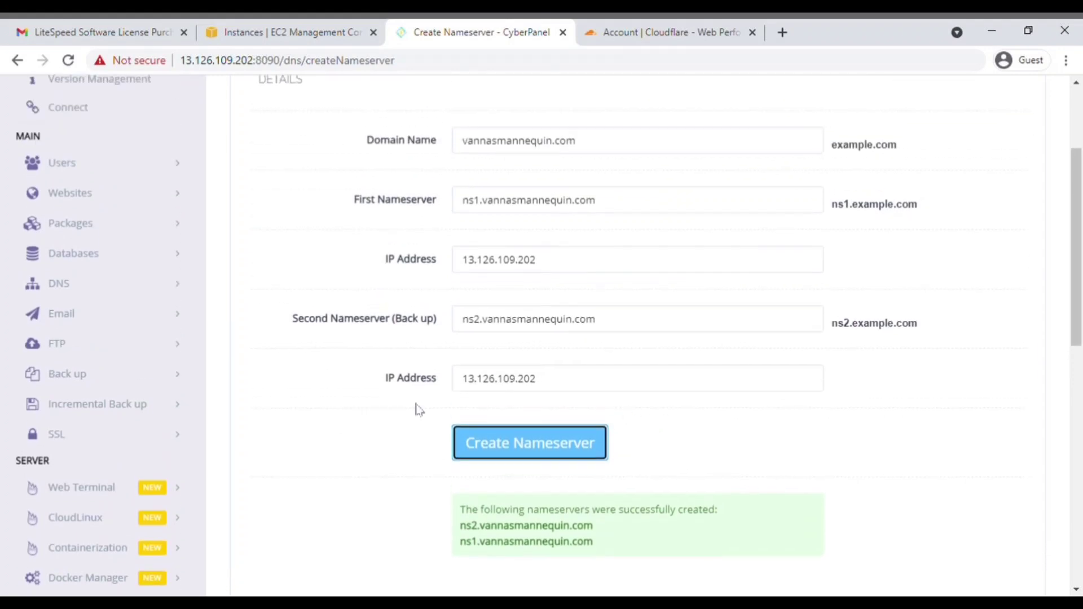
{"action": "left_click", "coordinate": [149, 287]}
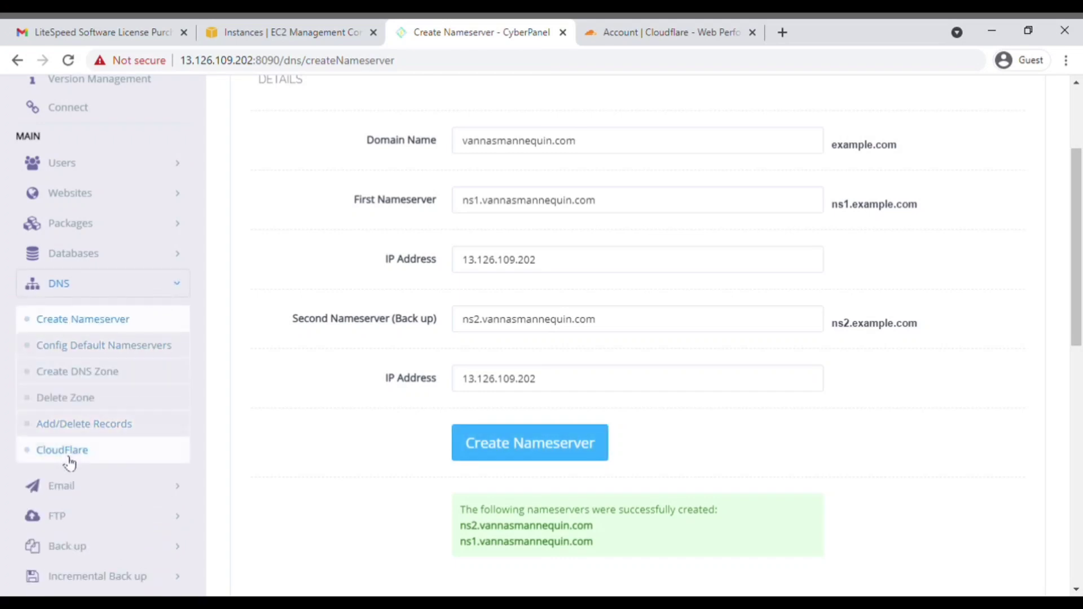
{"action": "left_click", "coordinate": [69, 458]}
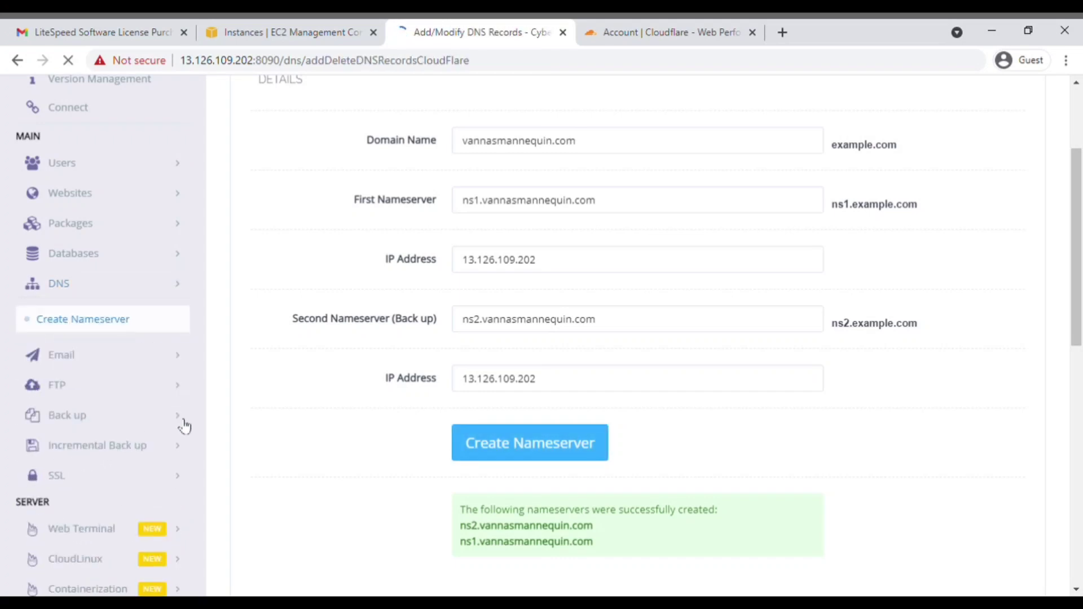
{"action": "left_click", "coordinate": [657, 28]}
Step: Open vannasmannequin.com's API Tokens in Cloudflare, reveal the Global API Key, and enter the account credentials
{"action": "left_click", "coordinate": [246, 276]}
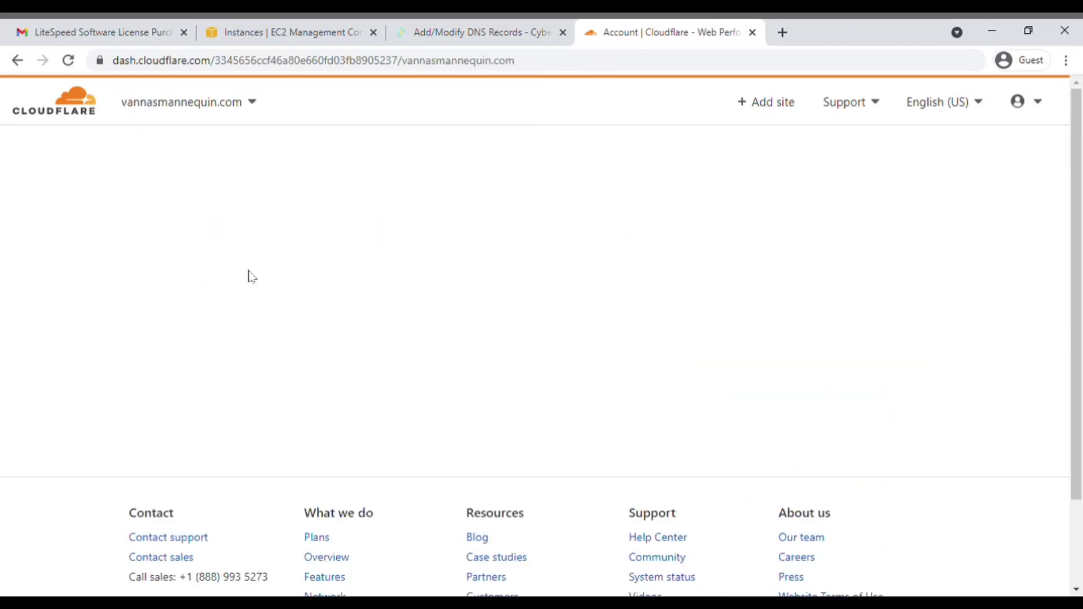
{"action": "scroll", "coordinate": [730, 329], "scroll_direction": "down", "scroll_amount": 5}
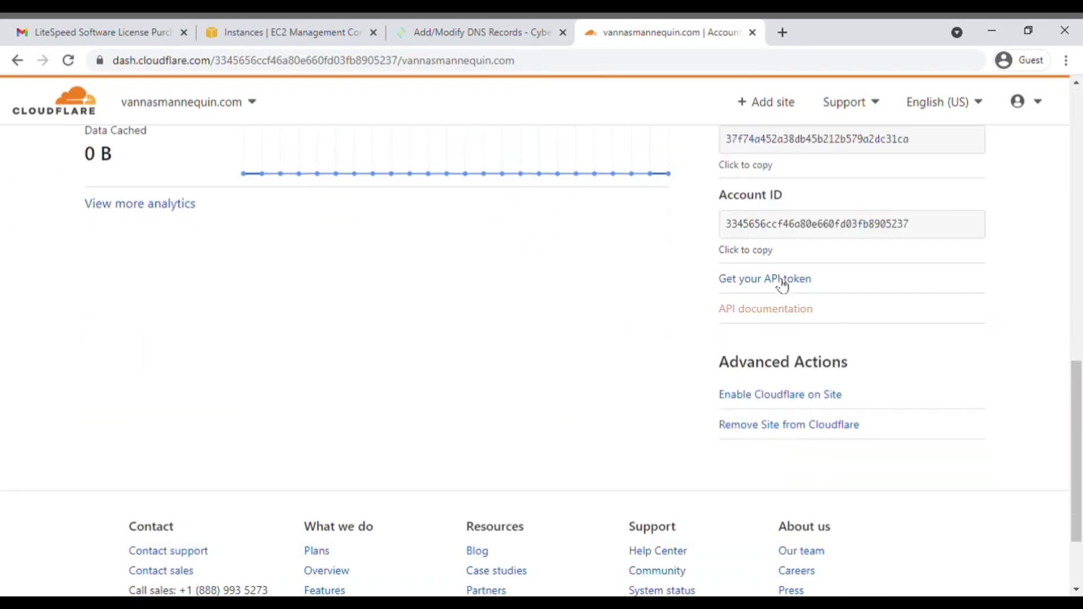
{"action": "left_click", "coordinate": [782, 282]}
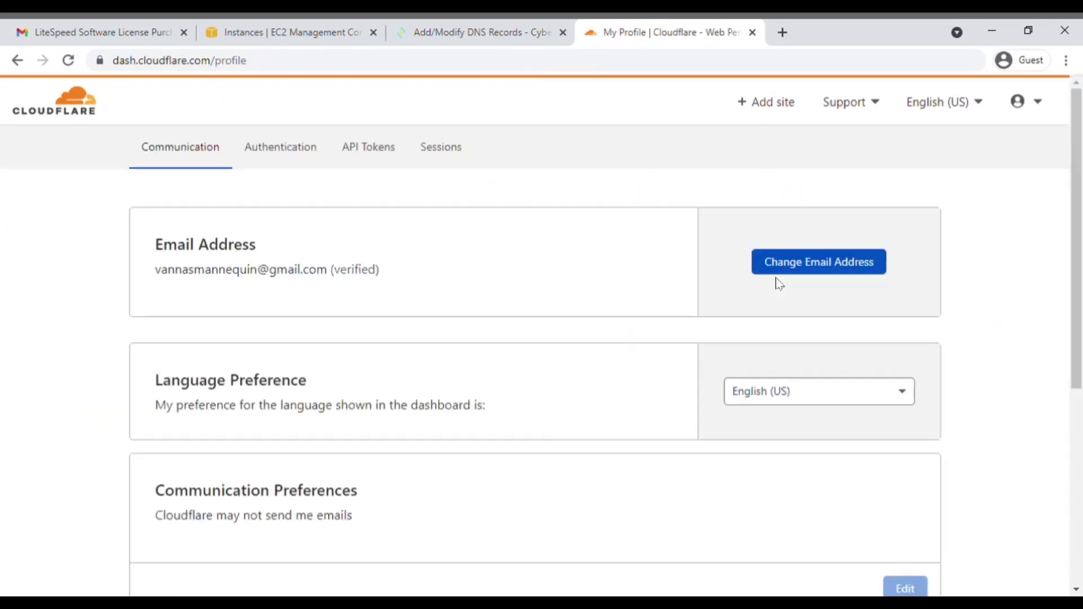
{"action": "left_click", "coordinate": [388, 150]}
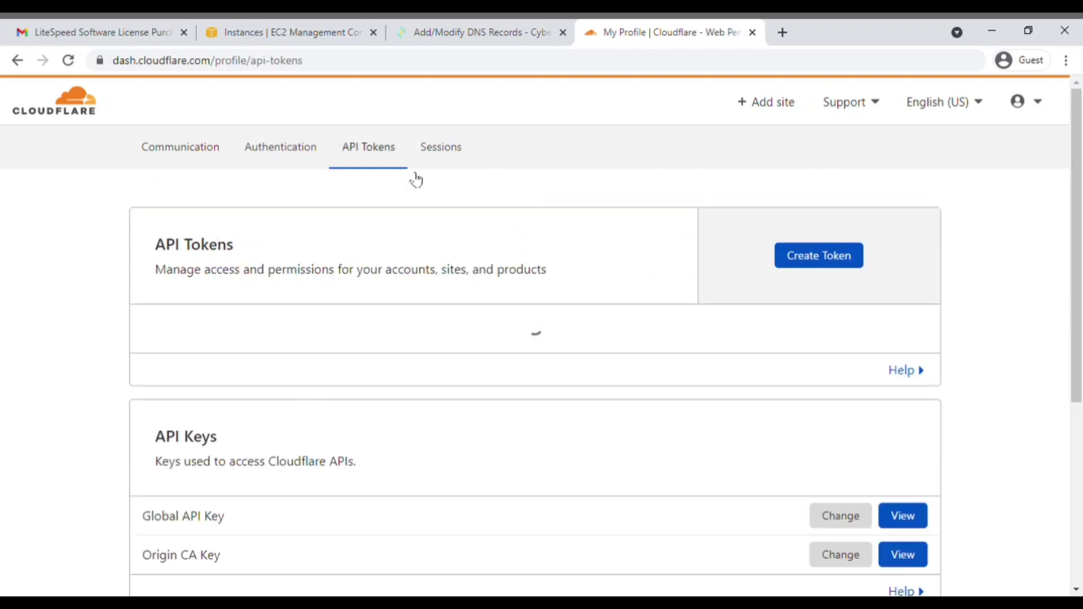
{"action": "scroll", "coordinate": [547, 339], "scroll_direction": "down", "scroll_amount": 3}
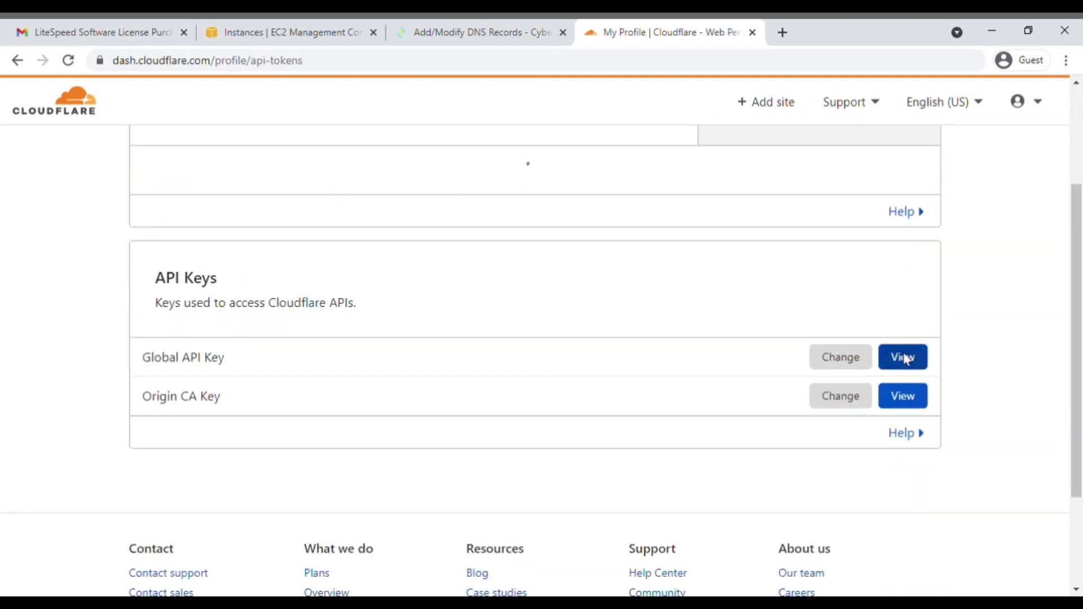
{"action": "left_click", "coordinate": [904, 360]}
{"action": "key", "text": "ctrl+v"}
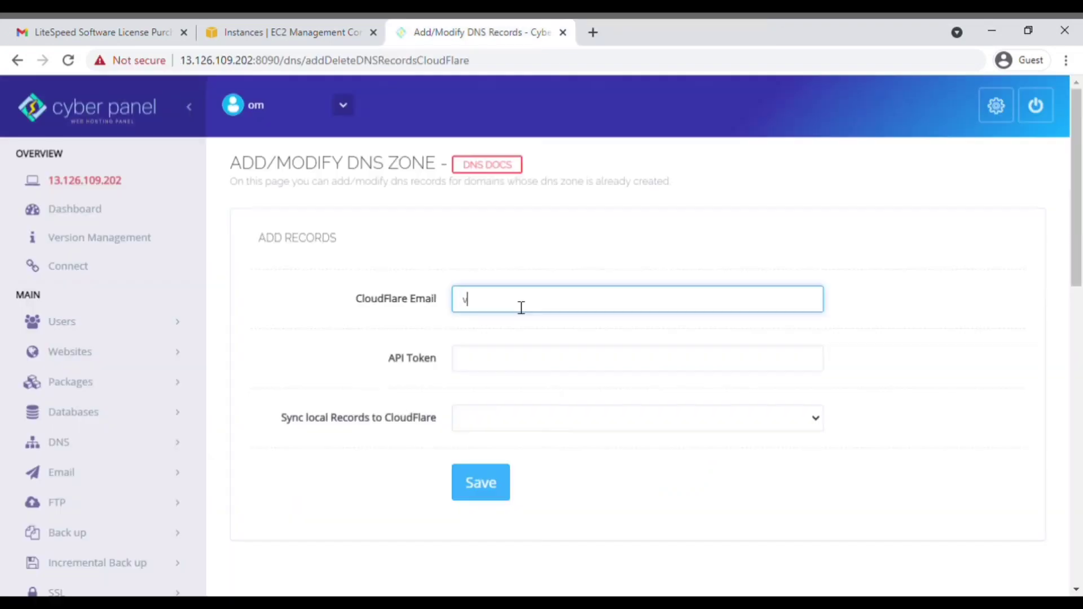
Step: Paste the Cloudflare API key, set record sync to Enable, and save
{"action": "left_click", "coordinate": [556, 358]}
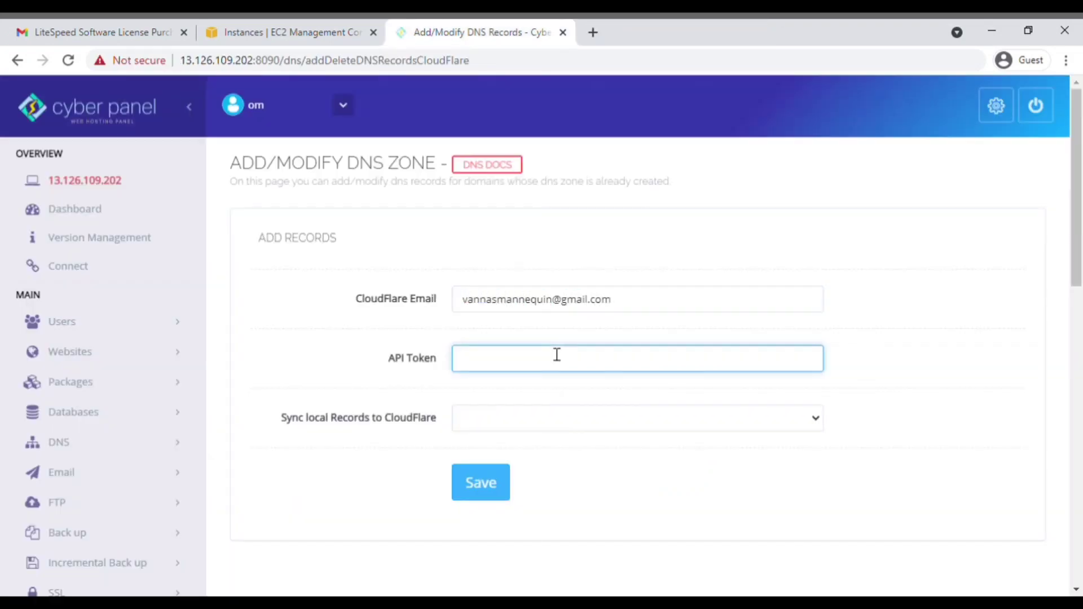
{"action": "key", "text": "ctrl+v"}
{"action": "left_click", "coordinate": [530, 418]}
{"action": "left_click", "coordinate": [523, 451]}
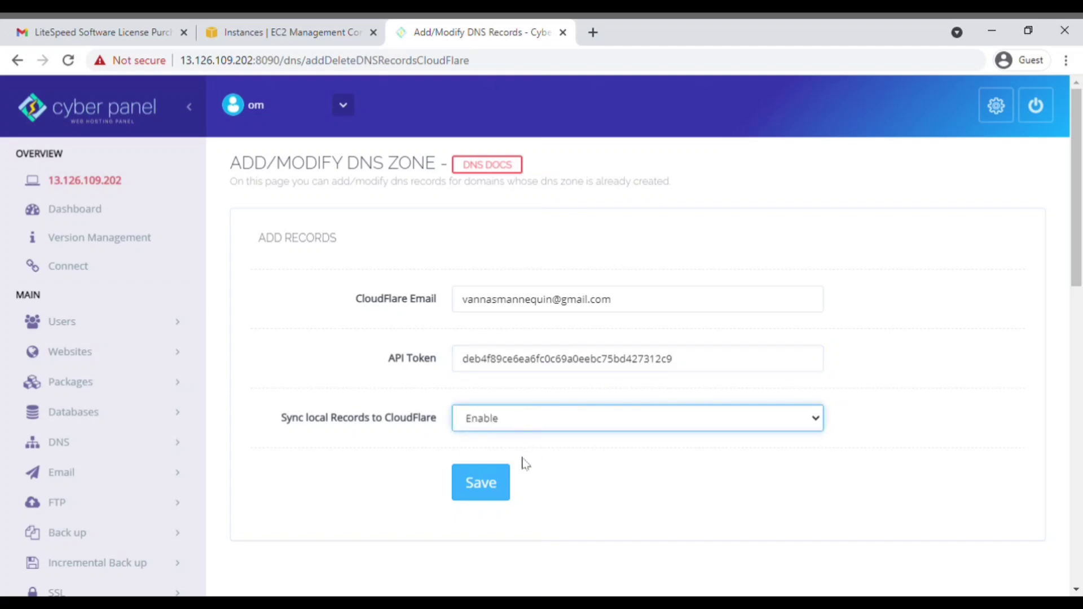
{"action": "left_click", "coordinate": [494, 492]}
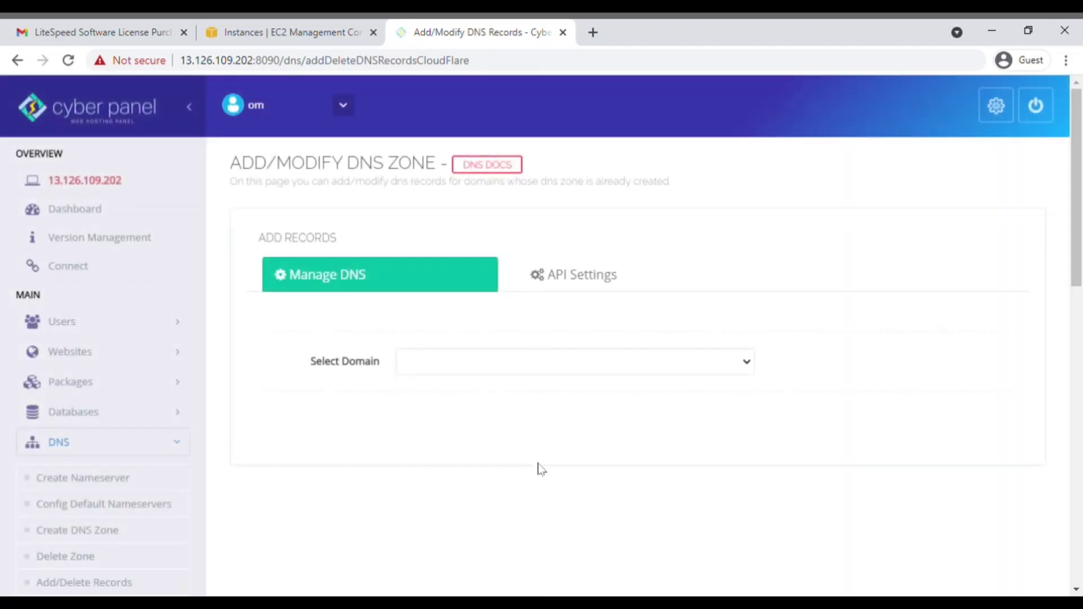
Step: Select vannasmannequin.com and sync its local DNS records to Cloudflare
{"action": "left_click", "coordinate": [509, 394]}
{"action": "scroll", "coordinate": [510, 406], "scroll_direction": "down", "scroll_amount": 3}
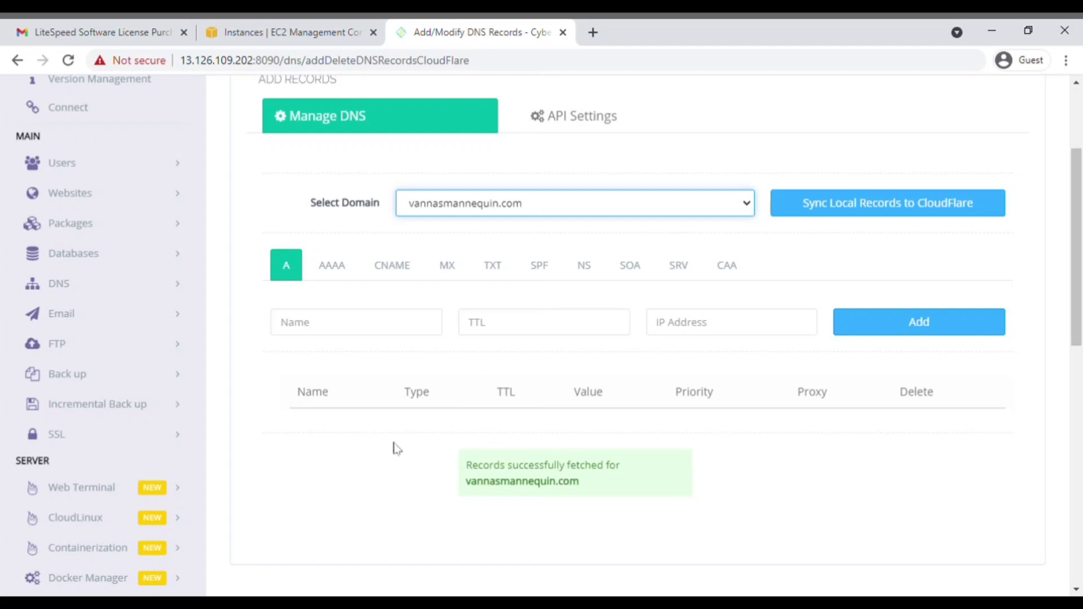
{"action": "left_click", "coordinate": [885, 206]}
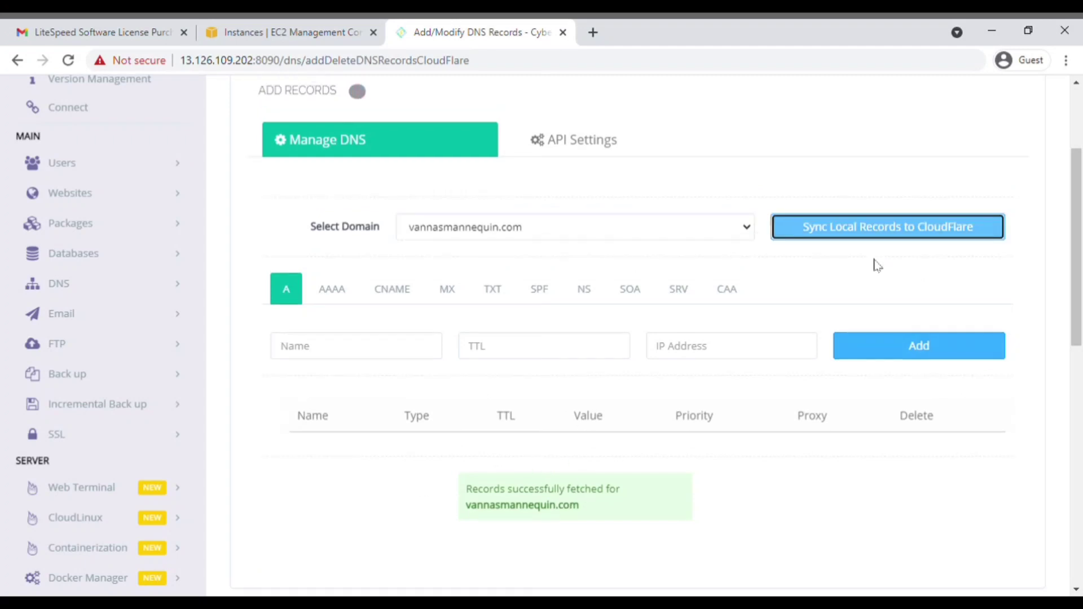
{"action": "scroll", "coordinate": [655, 227], "scroll_direction": "down", "scroll_amount": 3}
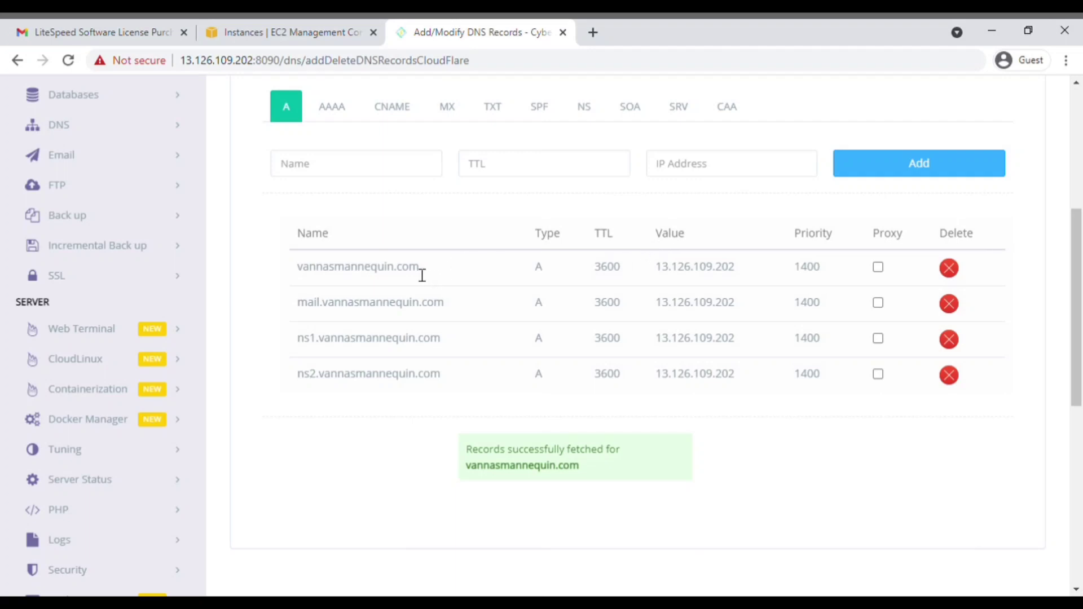
{"action": "left_click_drag", "start_coordinate": [588, 478], "coordinate": [466, 484]}
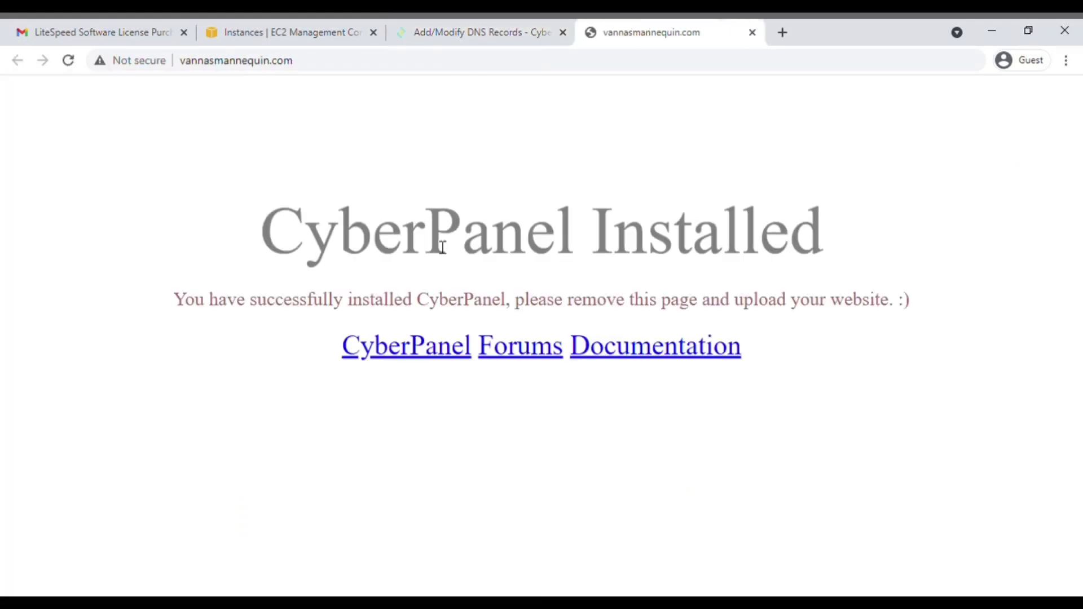
{"action": "left_click_drag", "start_coordinate": [311, 239], "coordinate": [679, 166]}
{"action": "left_click", "coordinate": [478, 32]}
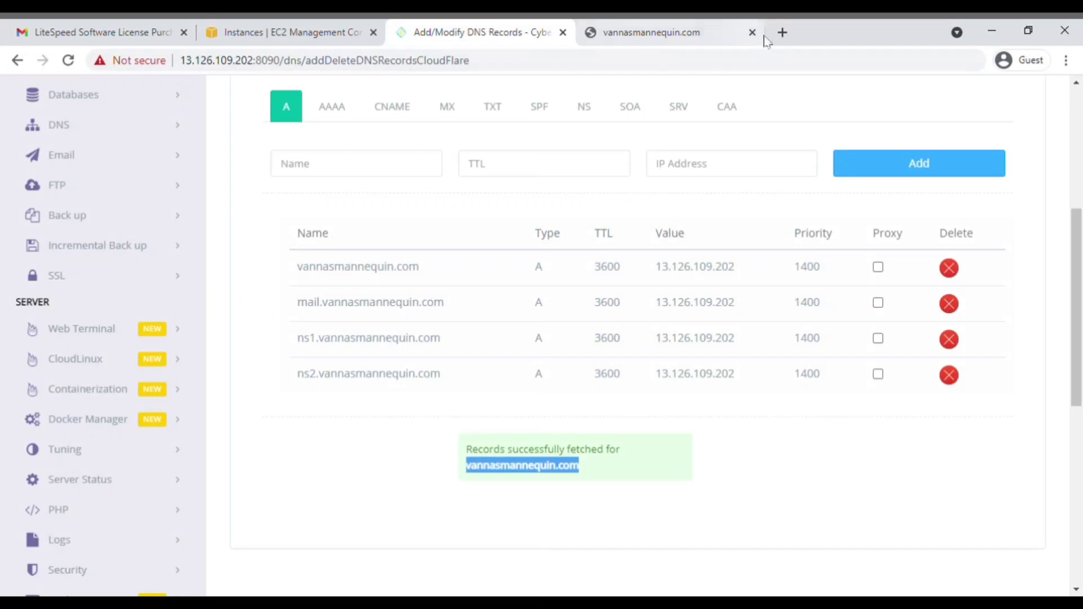
{"action": "left_click", "coordinate": [713, 32]}
{"action": "scroll", "coordinate": [93, 230], "scroll_direction": "up", "scroll_amount": 1}
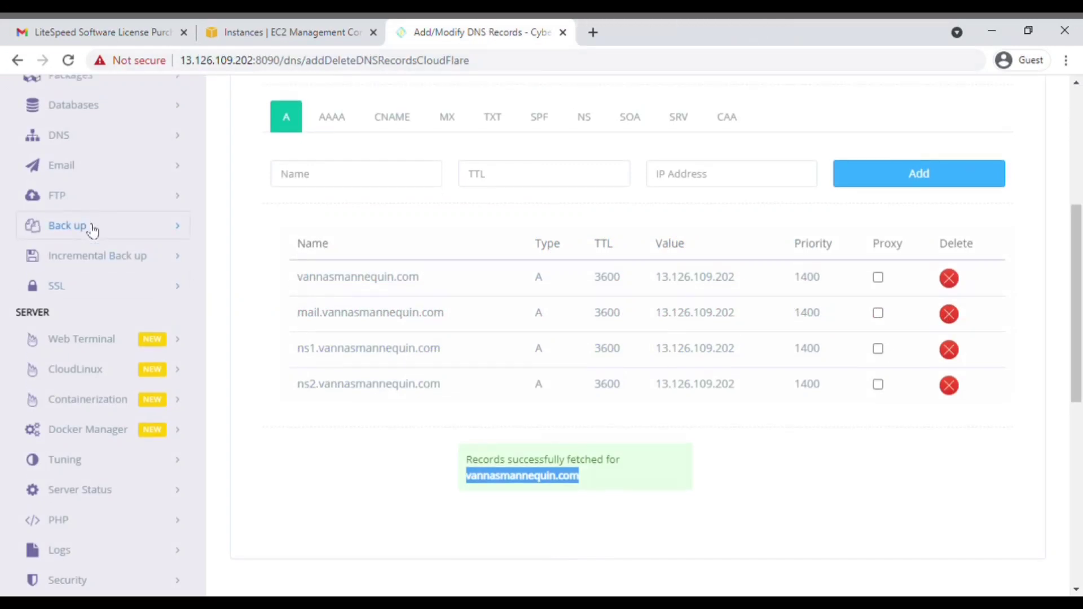
{"action": "scroll", "coordinate": [101, 226], "scroll_direction": "up", "scroll_amount": 3}
{"action": "left_click", "coordinate": [109, 197]}
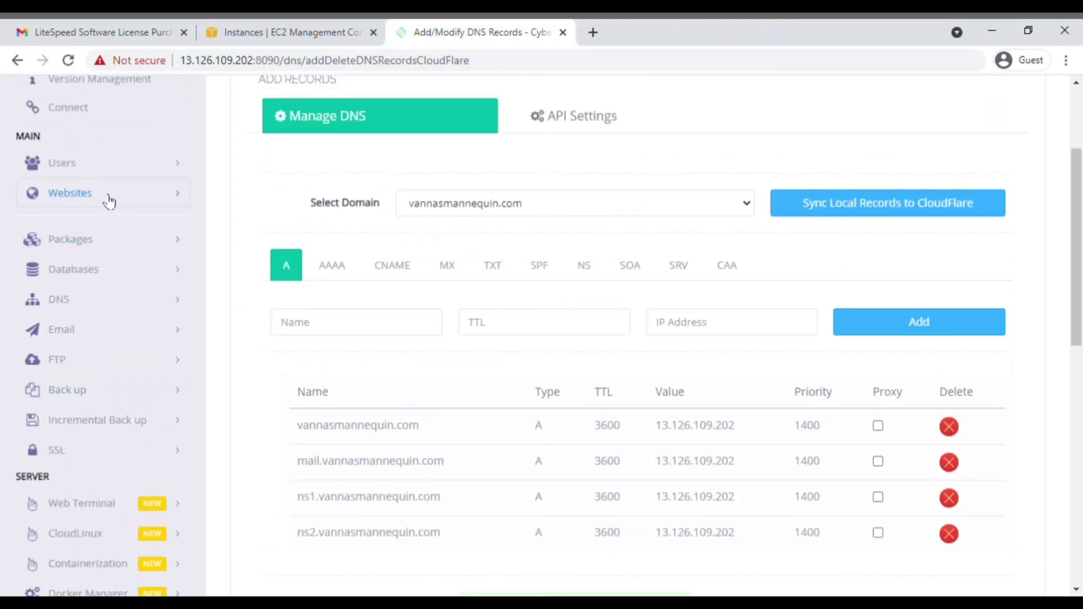
Step: Open vannasmannequin.com's management page and choose WP + LSCache under Application Installer
{"action": "left_click", "coordinate": [80, 258]}
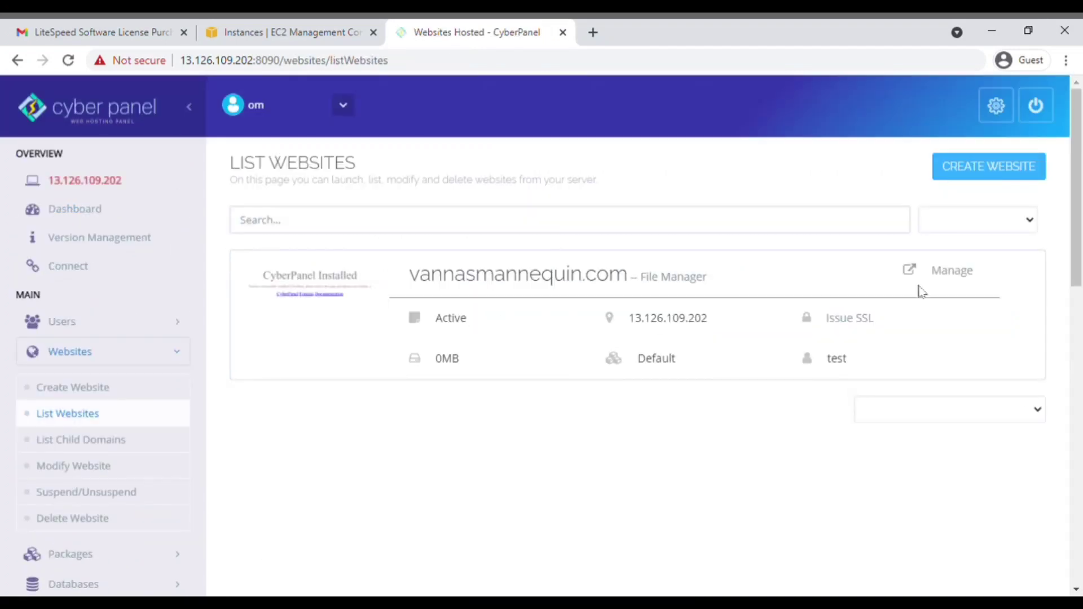
{"action": "left_click", "coordinate": [958, 271]}
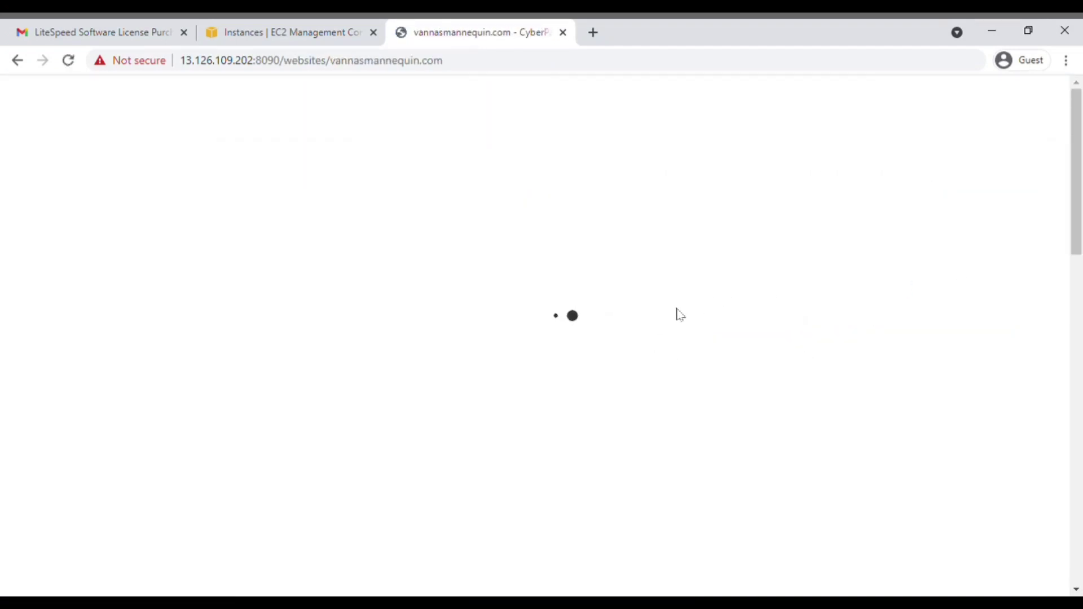
{"action": "scroll", "coordinate": [679, 315], "scroll_direction": "down", "scroll_amount": 8}
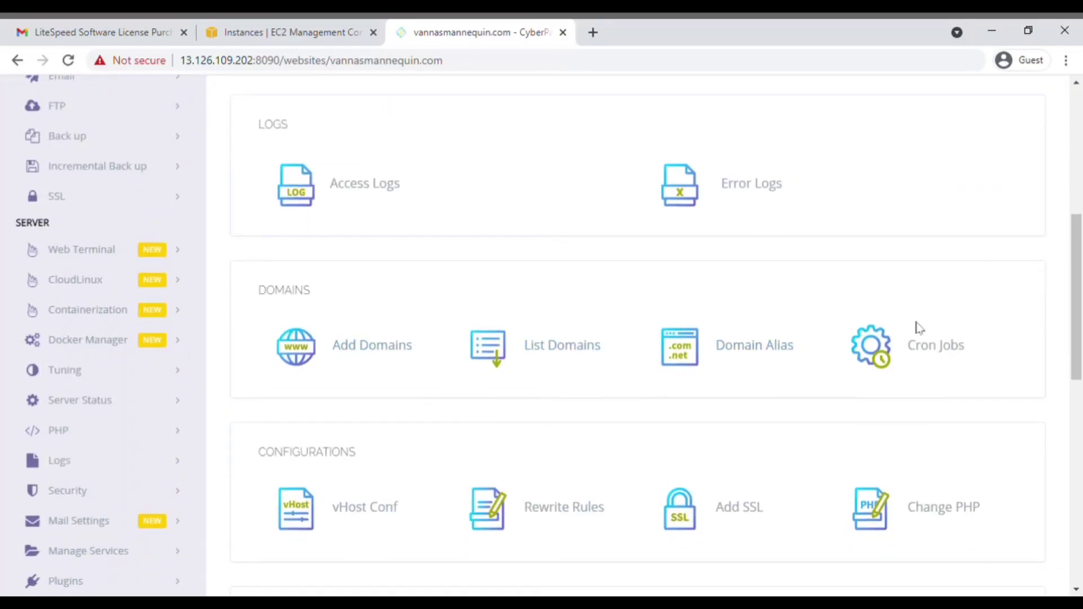
{"action": "scroll", "coordinate": [919, 328], "scroll_direction": "down", "scroll_amount": 3}
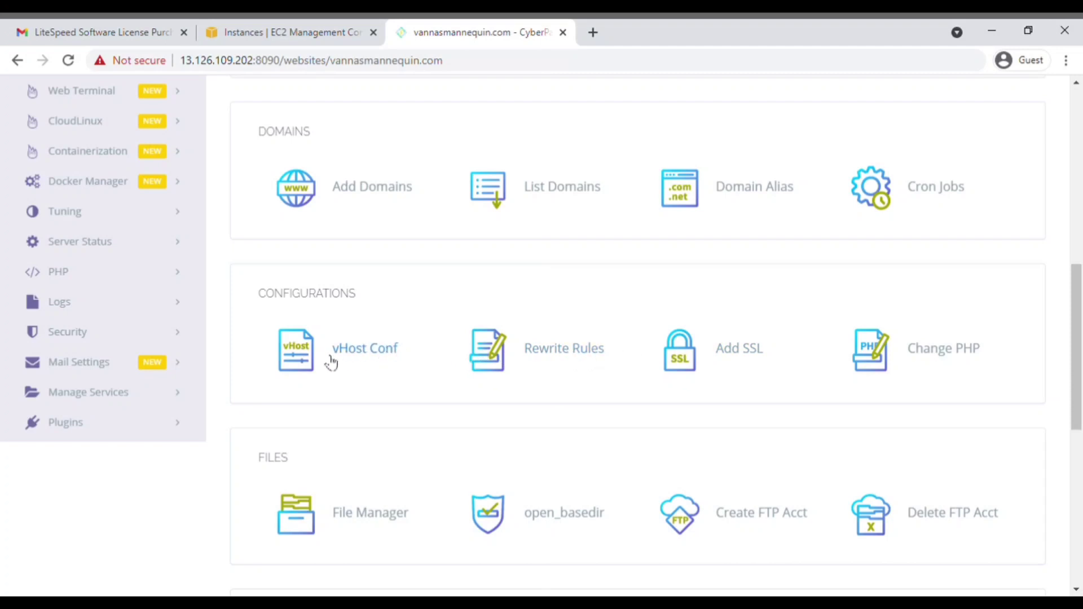
{"action": "scroll", "coordinate": [575, 347], "scroll_direction": "down", "scroll_amount": 2}
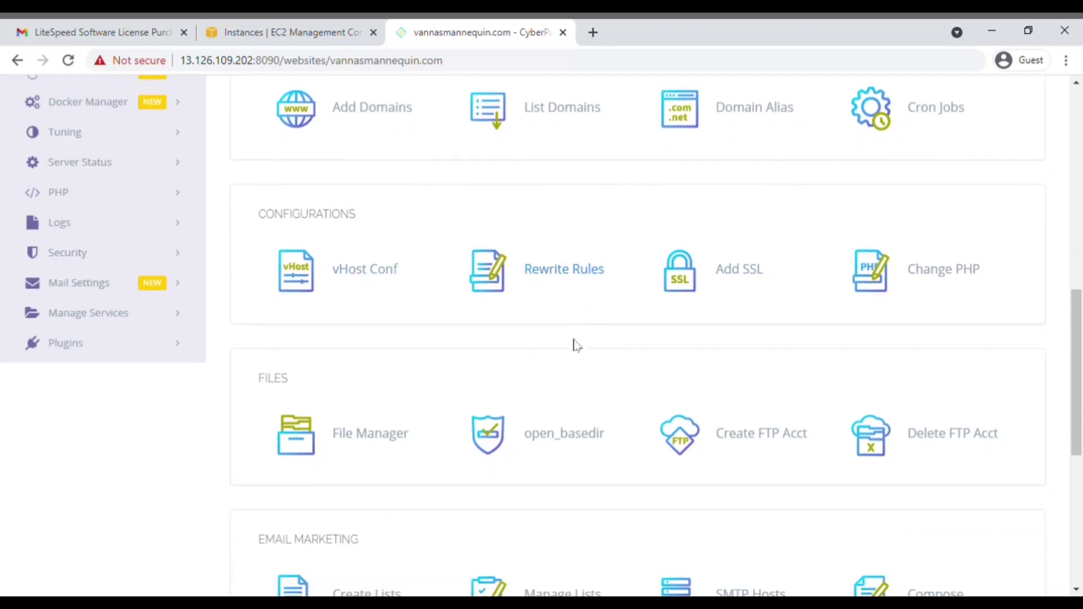
{"action": "scroll", "coordinate": [551, 302], "scroll_direction": "down", "scroll_amount": 2}
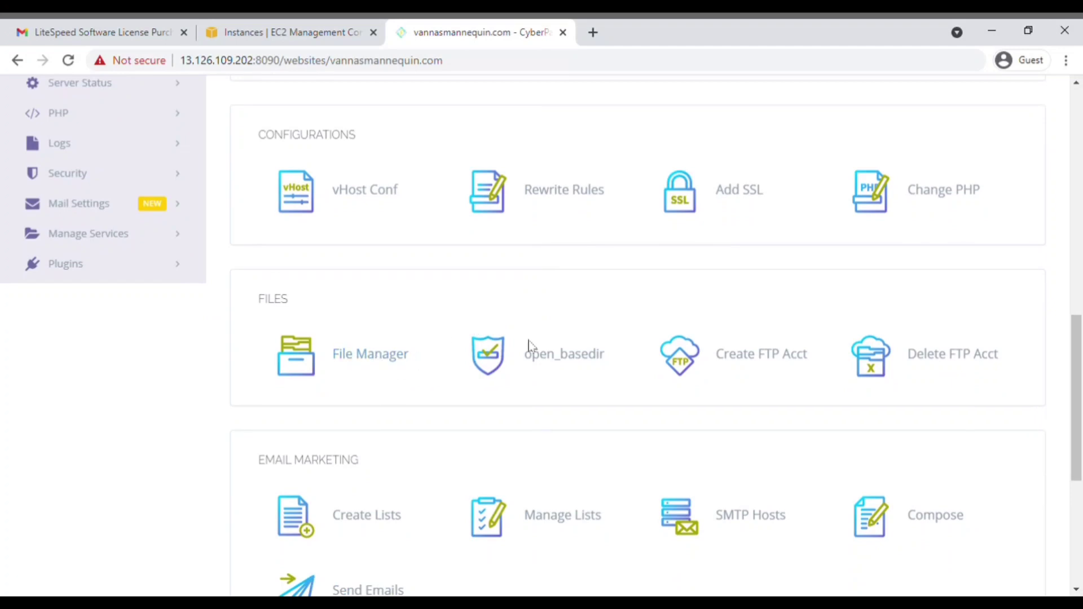
{"action": "scroll", "coordinate": [620, 327], "scroll_direction": "down", "scroll_amount": 2}
{"action": "scroll", "coordinate": [807, 285], "scroll_direction": "down", "scroll_amount": 2}
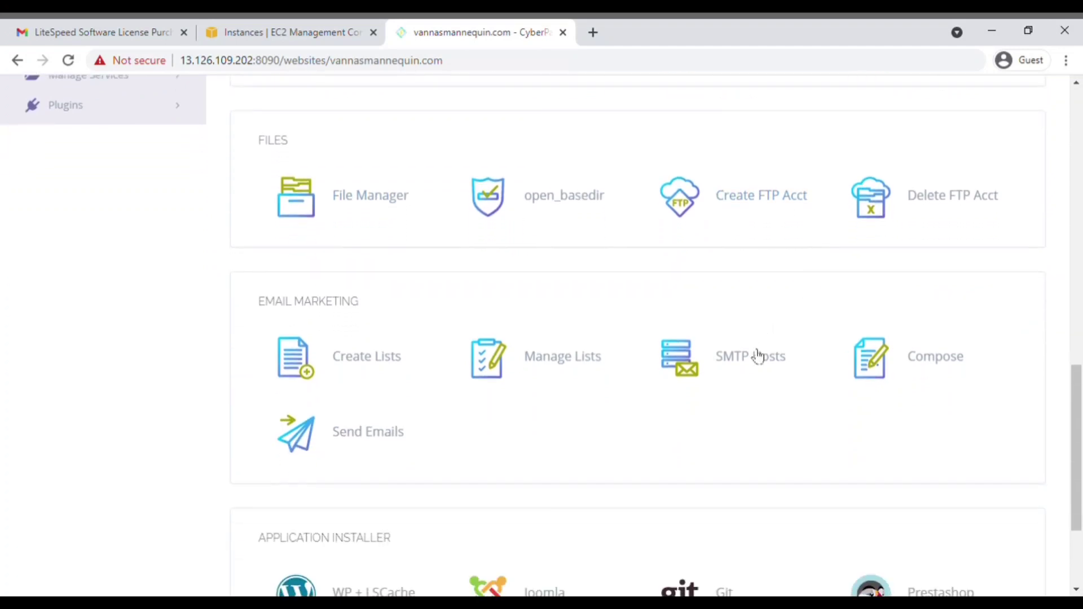
{"action": "scroll", "coordinate": [795, 359], "scroll_direction": "down", "scroll_amount": 2}
{"action": "scroll", "coordinate": [797, 358], "scroll_direction": "down", "scroll_amount": 1}
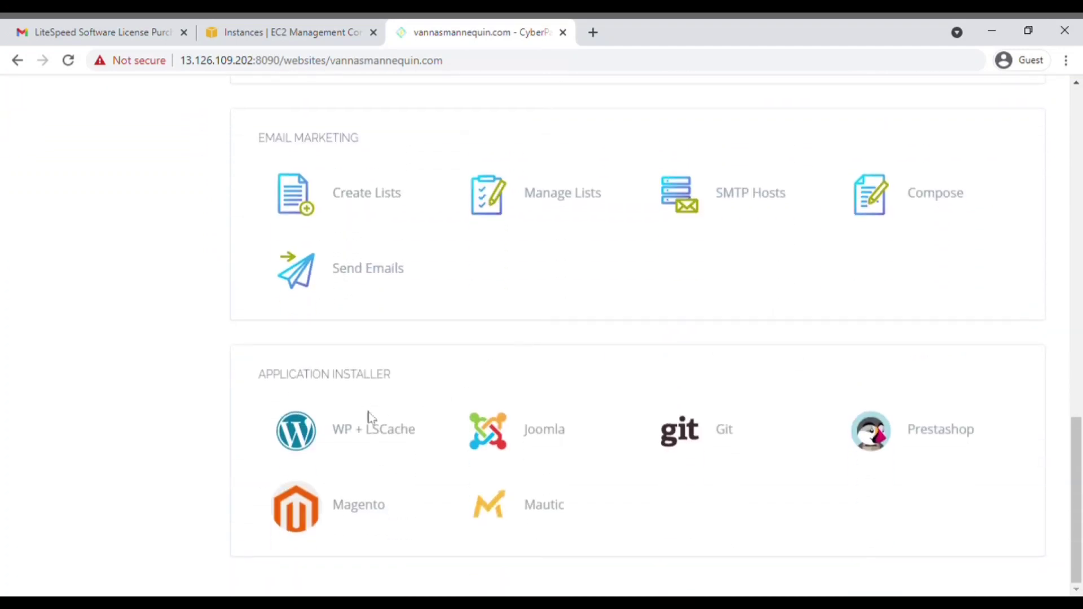
{"action": "left_click_drag", "start_coordinate": [246, 385], "coordinate": [399, 395]}
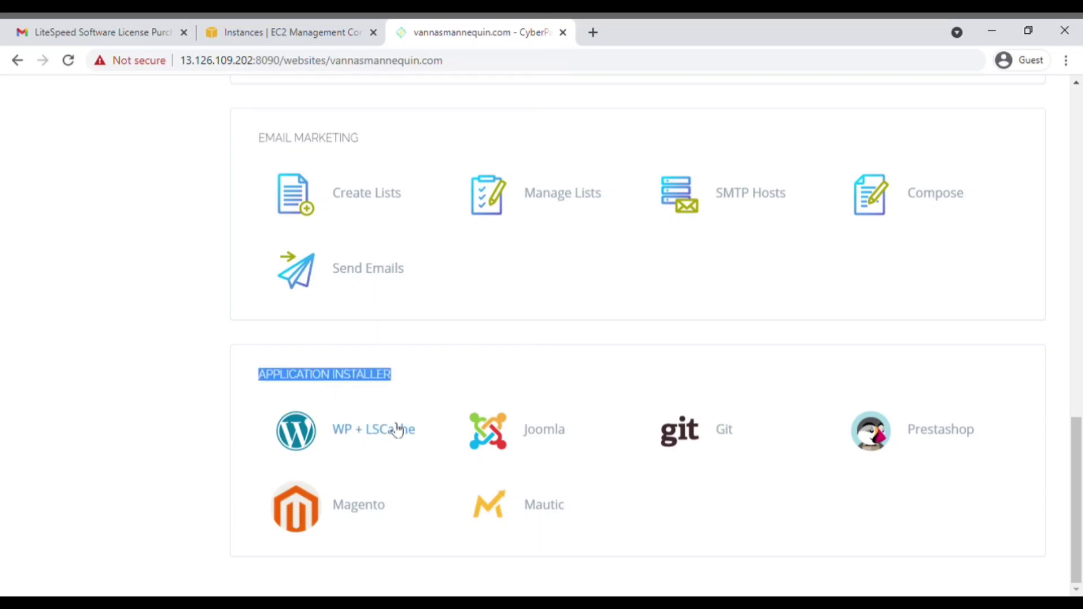
{"action": "left_click", "coordinate": [395, 428]}
Step: Enter blog title 'test', the admin username, password and email, and start the WordPress install
{"action": "left_click", "coordinate": [516, 280]}
{"action": "type", "text": "tes"}
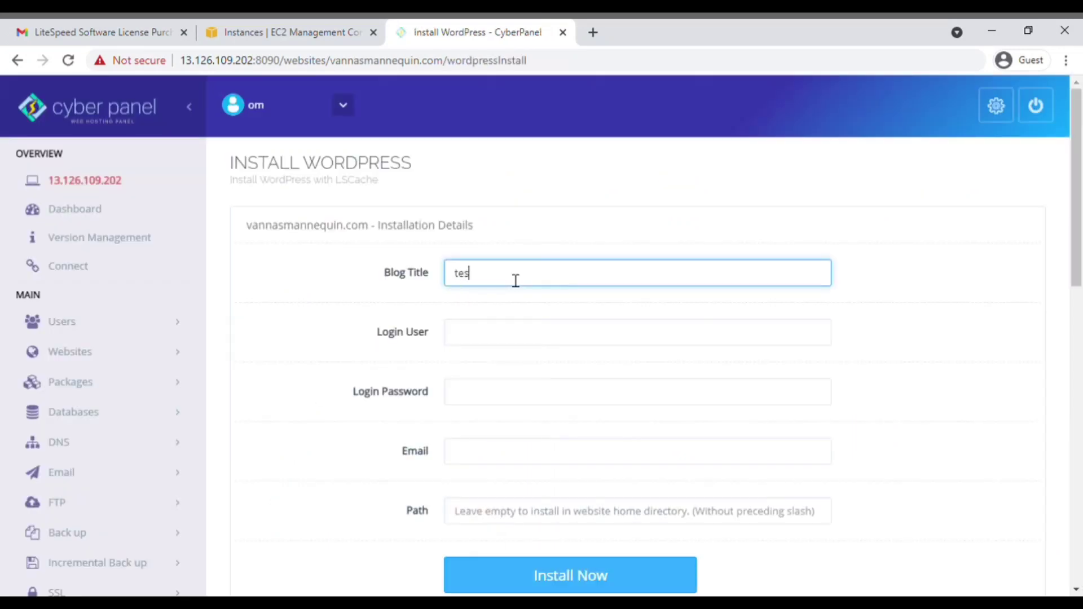
{"action": "type", "text": "t"}
{"action": "left_click", "coordinate": [500, 346]}
{"action": "type", "text": "om"}
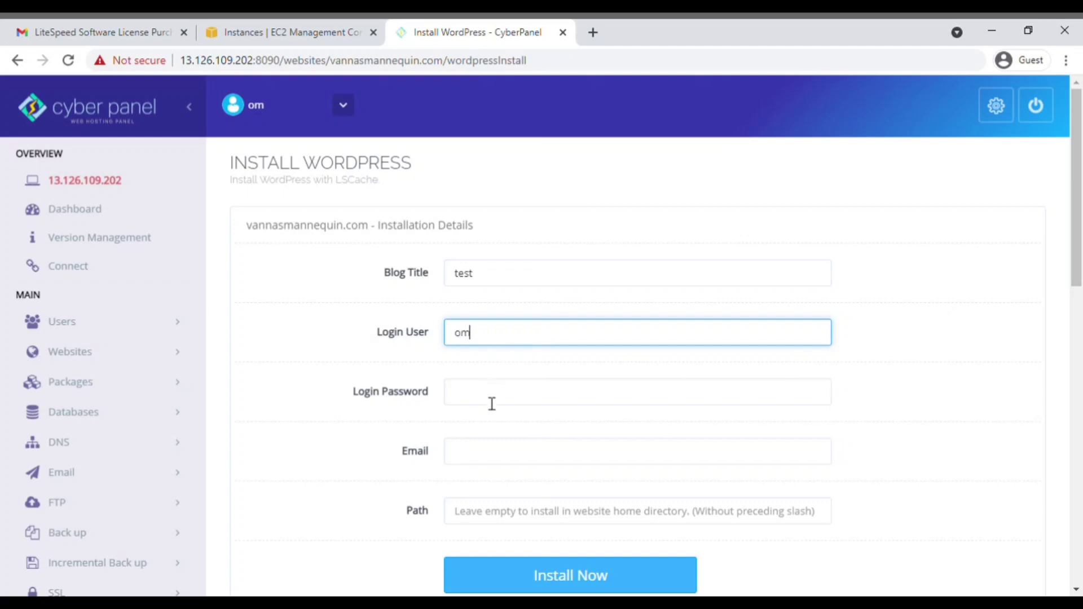
{"action": "left_click", "coordinate": [492, 404]}
{"action": "left_click", "coordinate": [502, 471]}
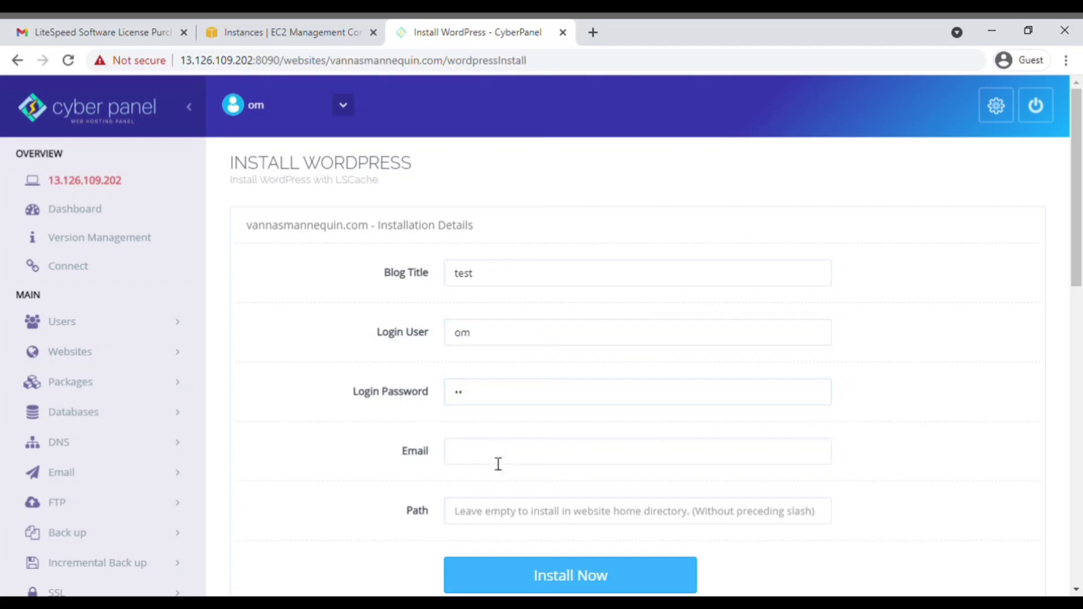
{"action": "left_click", "coordinate": [498, 464]}
{"action": "type", "text": "test@gmail.com"}
{"action": "scroll", "coordinate": [498, 465], "scroll_direction": "down", "scroll_amount": 1}
{"action": "left_click", "coordinate": [550, 490]}
{"action": "scroll", "coordinate": [541, 440], "scroll_direction": "up", "scroll_amount": 1}
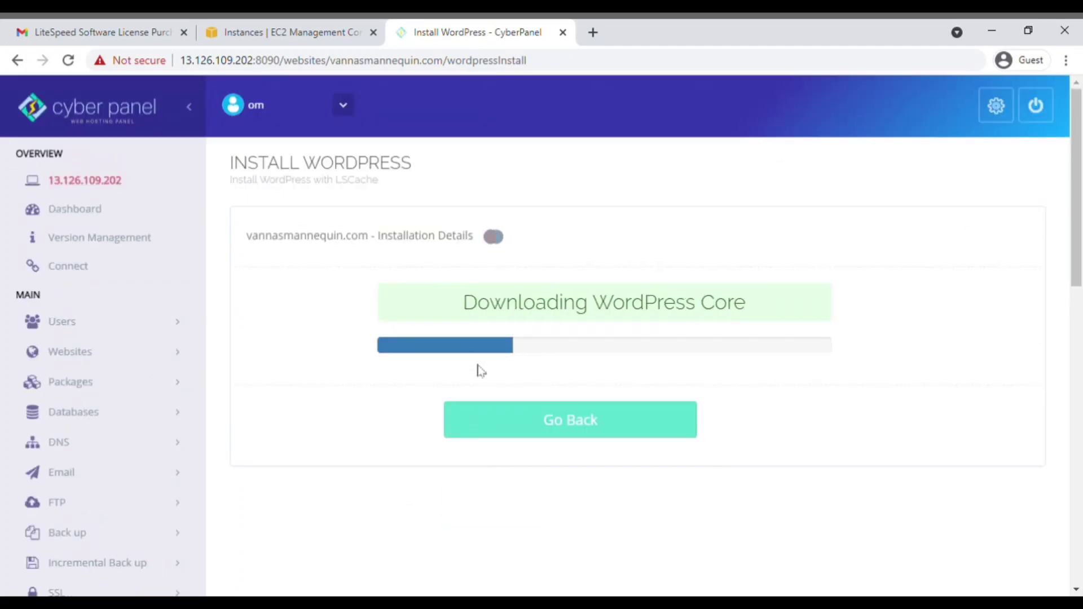
Step: Close the EC2 and Gmail tabs and confirm the Successfully Installed message in the installer
{"action": "left_click", "coordinate": [358, 32]}
{"action": "left_click", "coordinate": [372, 32]}
{"action": "left_click", "coordinate": [184, 32]}
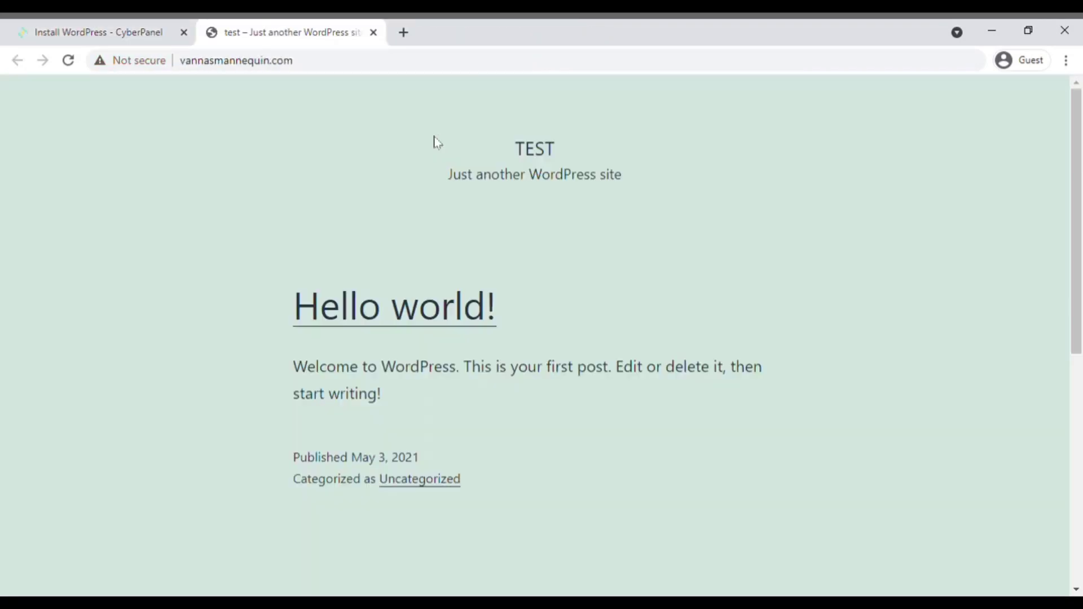
{"action": "scroll", "coordinate": [337, 123], "scroll_direction": "down", "scroll_amount": 1}
{"action": "scroll", "coordinate": [337, 123], "scroll_direction": "up", "scroll_amount": 1}
{"action": "left_click", "coordinate": [101, 32]}
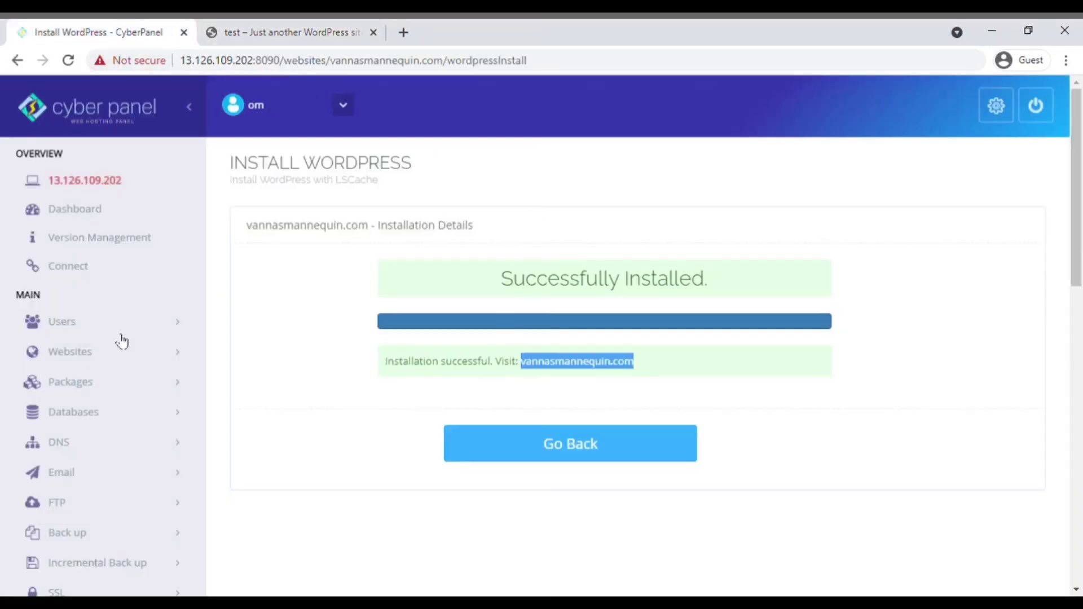
{"action": "scroll", "coordinate": [118, 344], "scroll_direction": "down", "scroll_amount": 4}
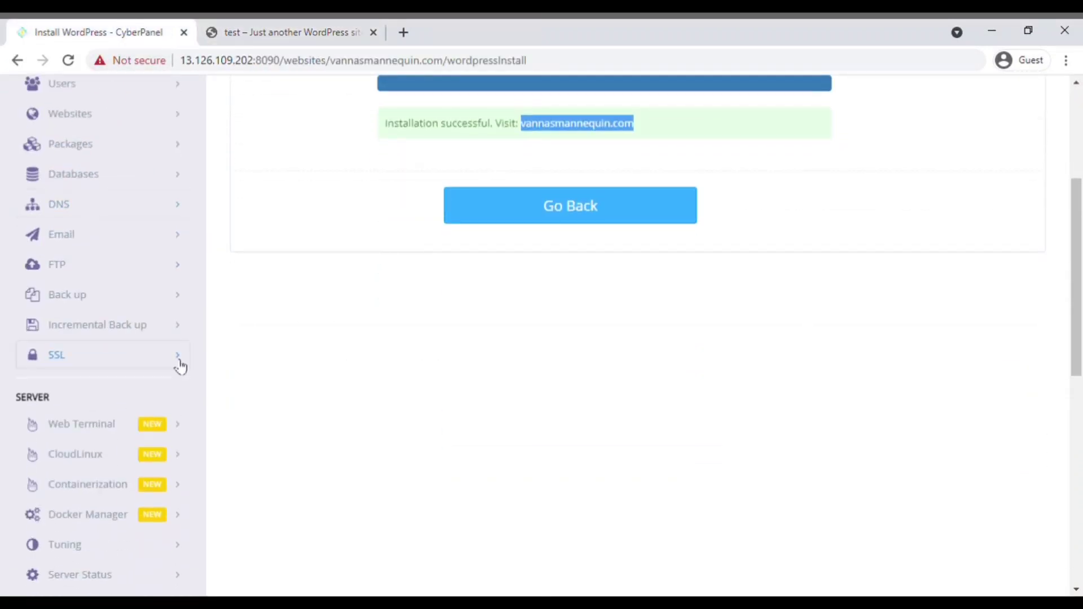
Step: Issue an SSL certificate for vannasmannequin.com in Manage SSL
{"action": "left_click", "coordinate": [180, 367]}
{"action": "scroll", "coordinate": [113, 350], "scroll_direction": "down", "scroll_amount": 1}
{"action": "left_click", "coordinate": [67, 317]}
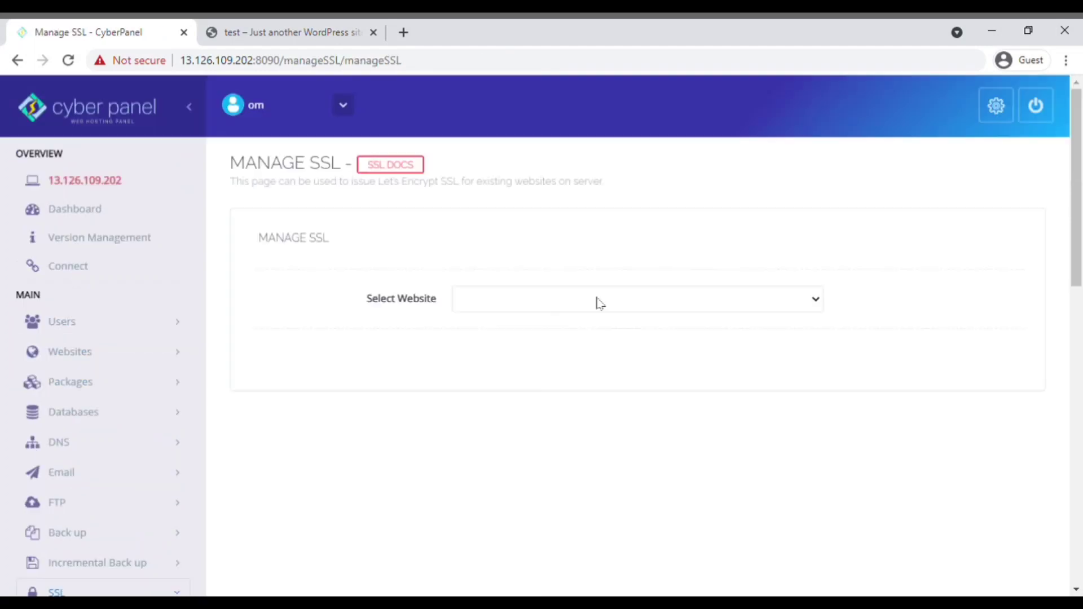
{"action": "left_click", "coordinate": [584, 337]}
{"action": "left_click", "coordinate": [508, 367]}
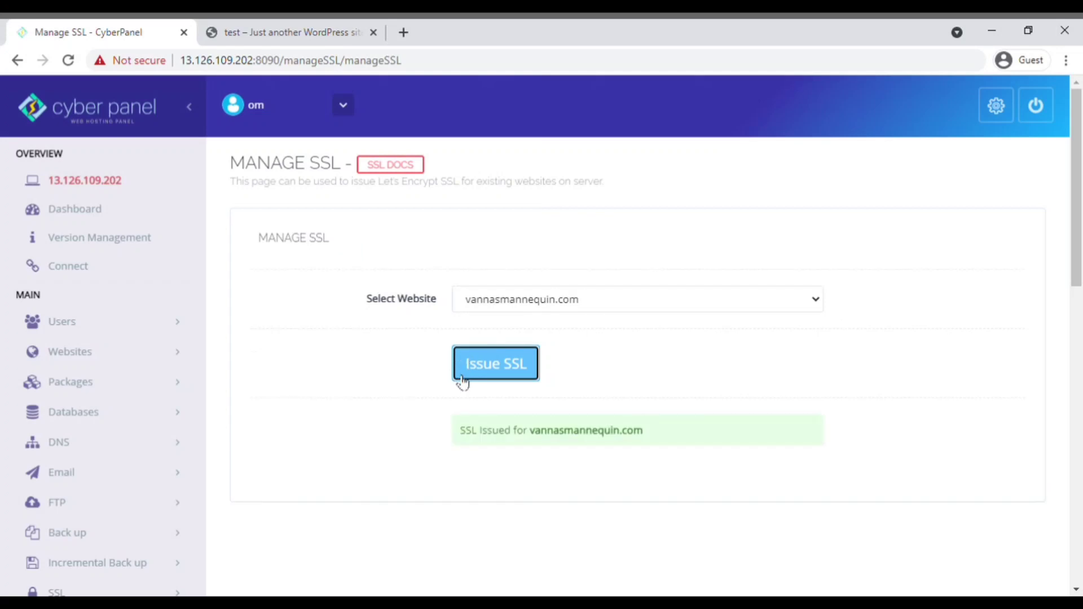
{"action": "scroll", "coordinate": [117, 406], "scroll_direction": "down", "scroll_amount": 1}
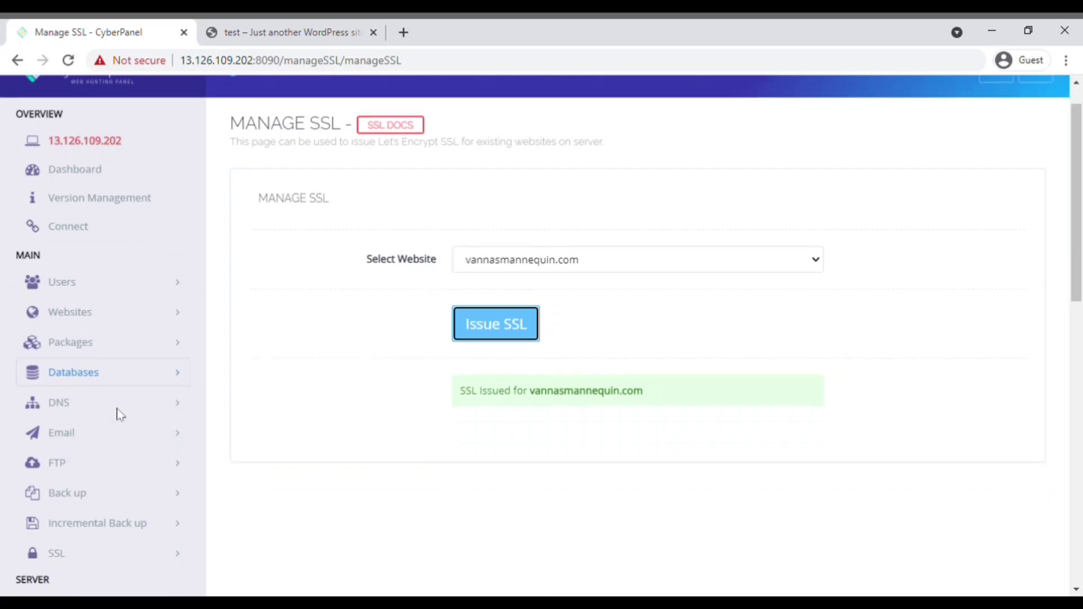
{"action": "scroll", "coordinate": [94, 389], "scroll_direction": "down", "scroll_amount": 1}
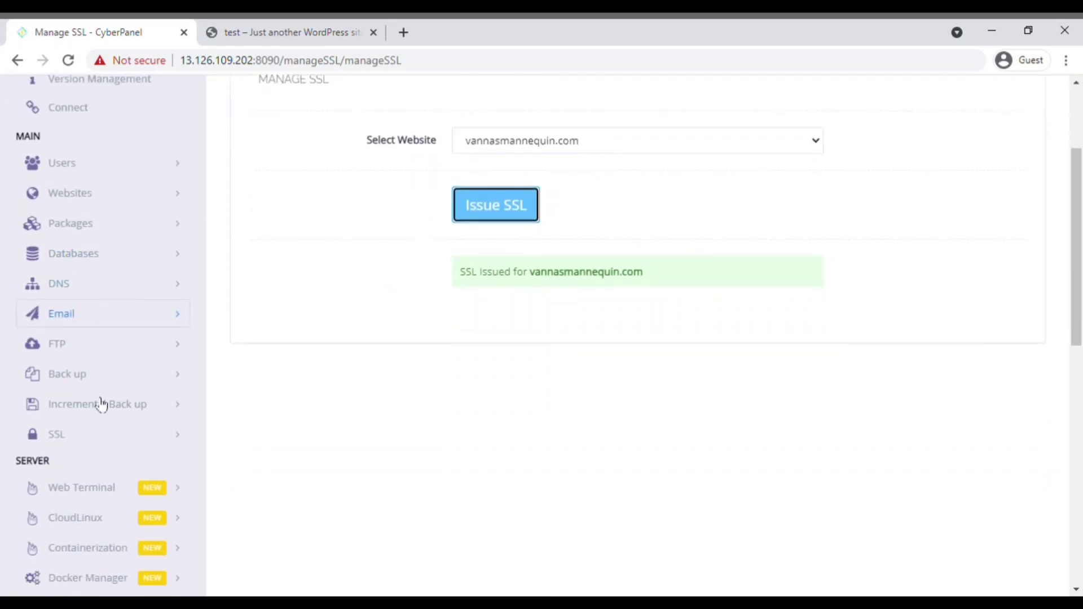
Step: Issue an SSL certificate for the panel hostname via Hostname SSL
{"action": "left_click", "coordinate": [185, 438]}
{"action": "left_click", "coordinate": [57, 498]}
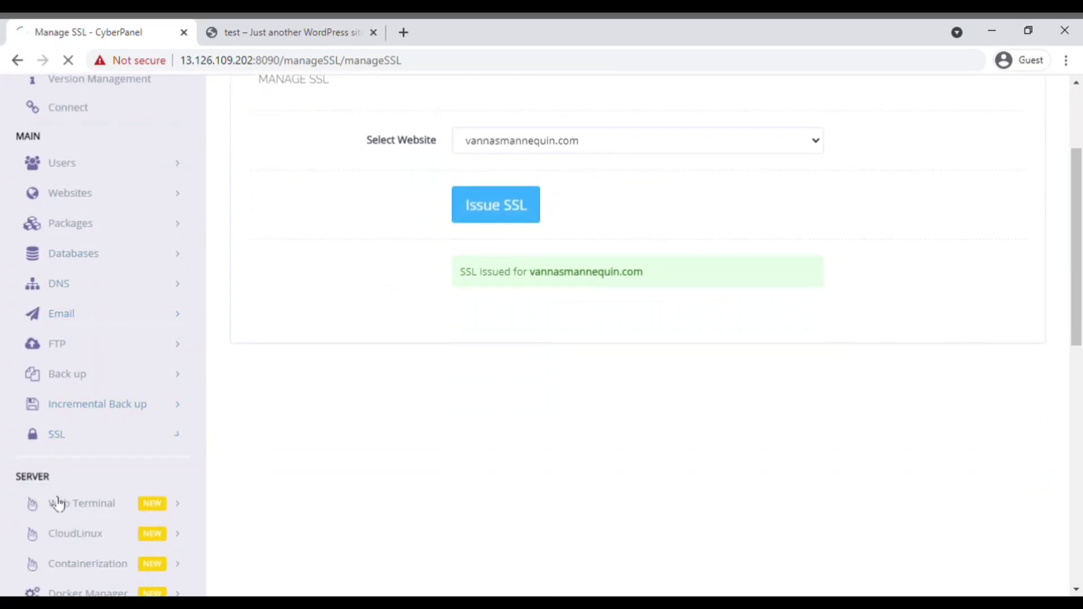
{"action": "left_click", "coordinate": [513, 361]}
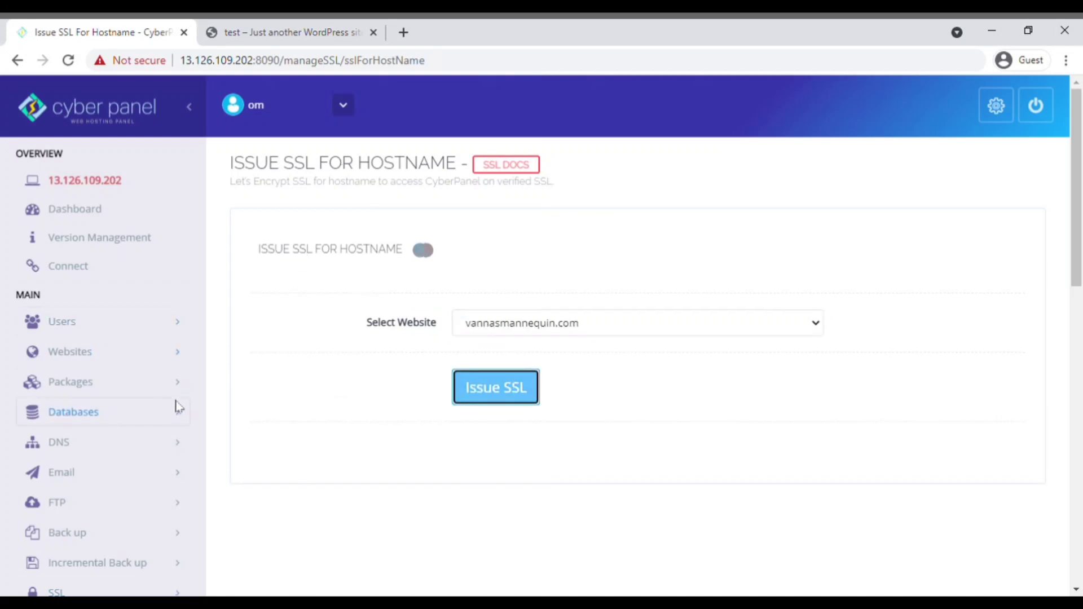
{"action": "scroll", "coordinate": [135, 404], "scroll_direction": "down", "scroll_amount": 3}
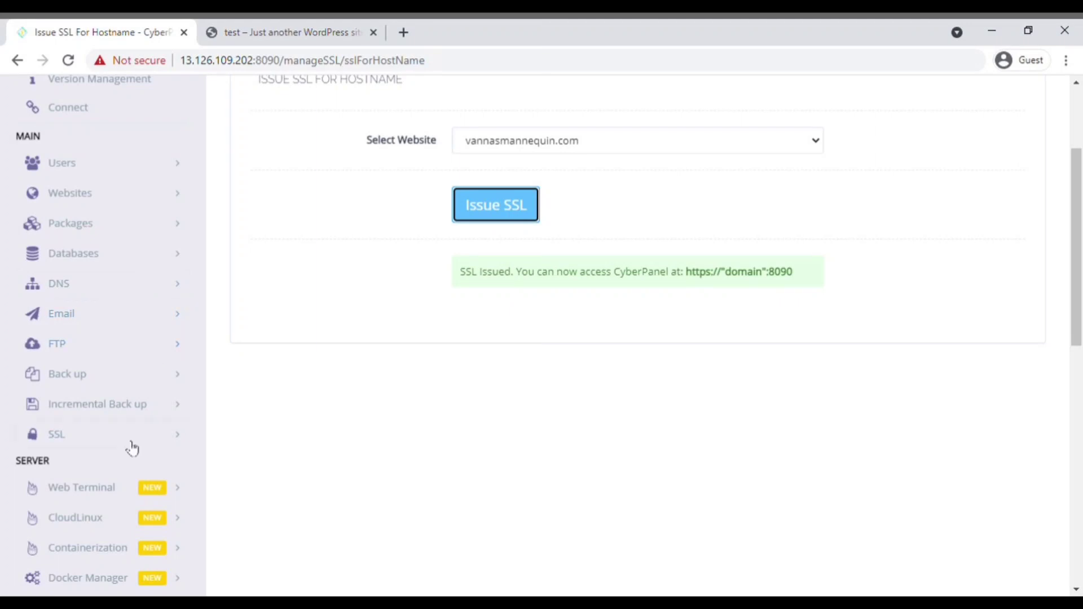
{"action": "left_click", "coordinate": [126, 194]}
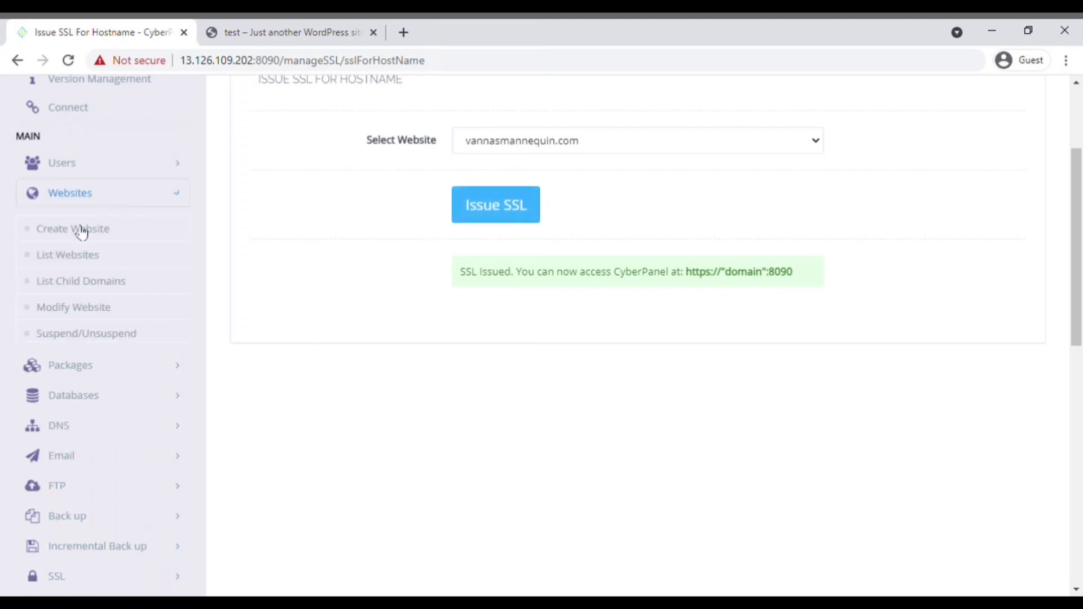
Step: Save the Force HTTP -> HTTPS rewrite template for vannasmannequin.com and reload the site over HTTPS
{"action": "left_click", "coordinate": [67, 255]}
{"action": "left_click", "coordinate": [953, 281]}
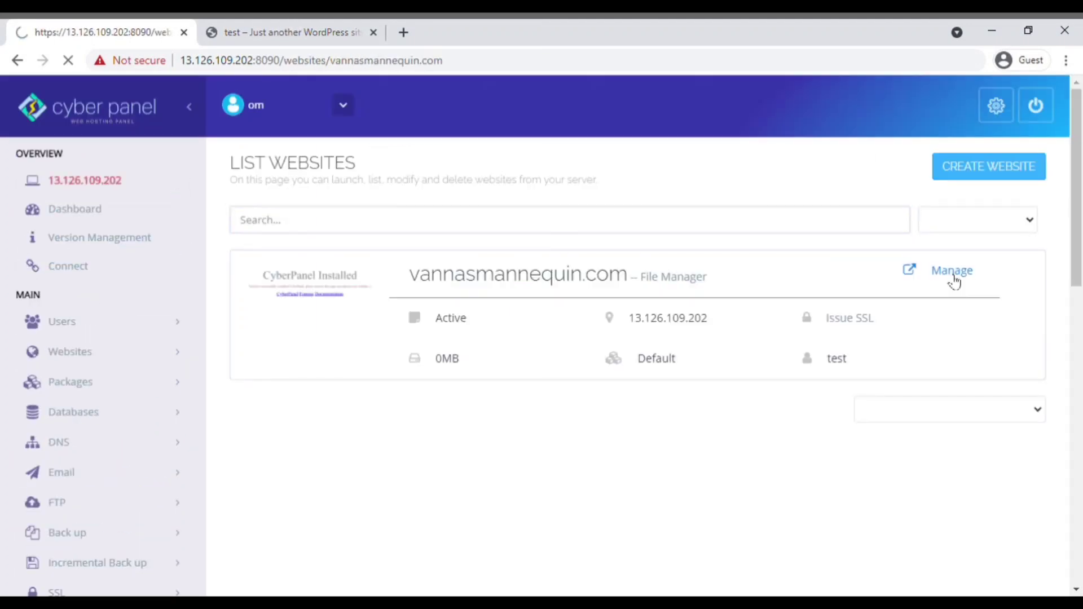
{"action": "scroll", "coordinate": [562, 365], "scroll_direction": "down", "scroll_amount": 3}
{"action": "scroll", "coordinate": [558, 339], "scroll_direction": "down", "scroll_amount": 8}
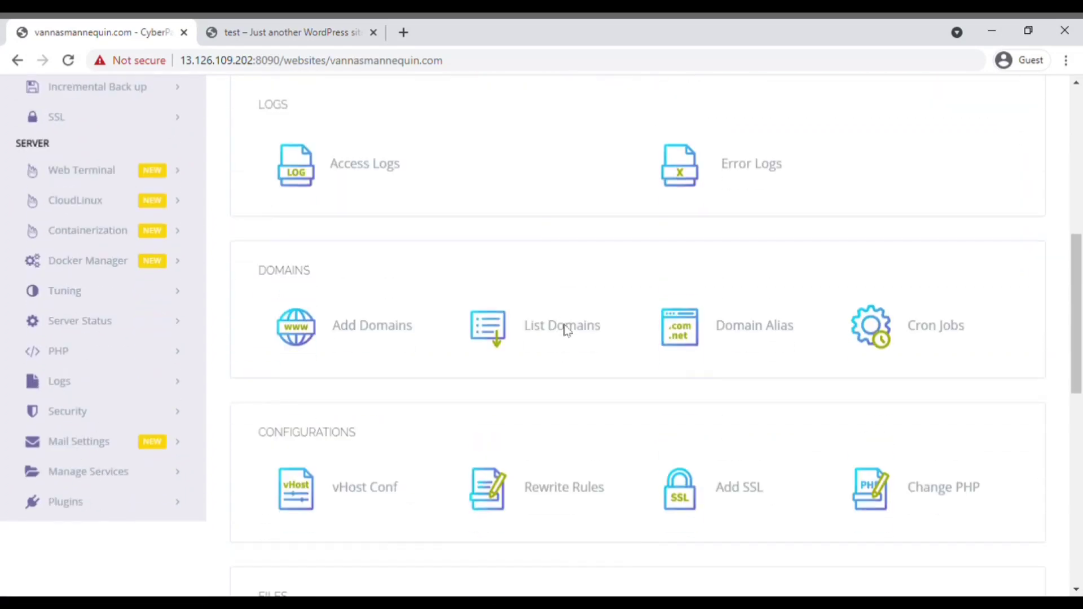
{"action": "left_click", "coordinate": [528, 329]}
{"action": "scroll", "coordinate": [566, 317], "scroll_direction": "down", "scroll_amount": 3}
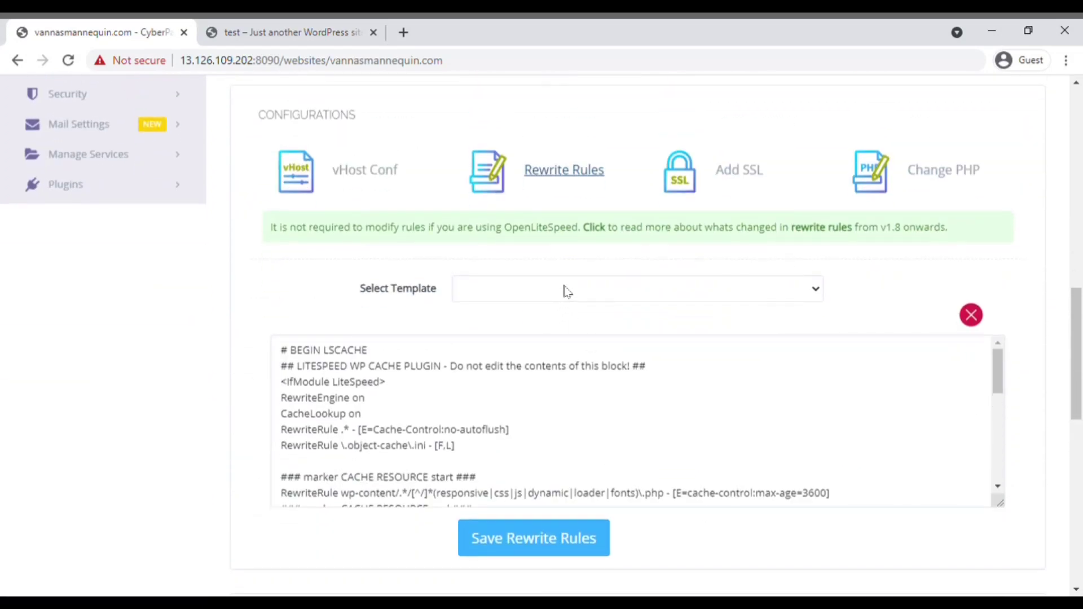
{"action": "left_click", "coordinate": [566, 291]}
{"action": "left_click", "coordinate": [571, 325]}
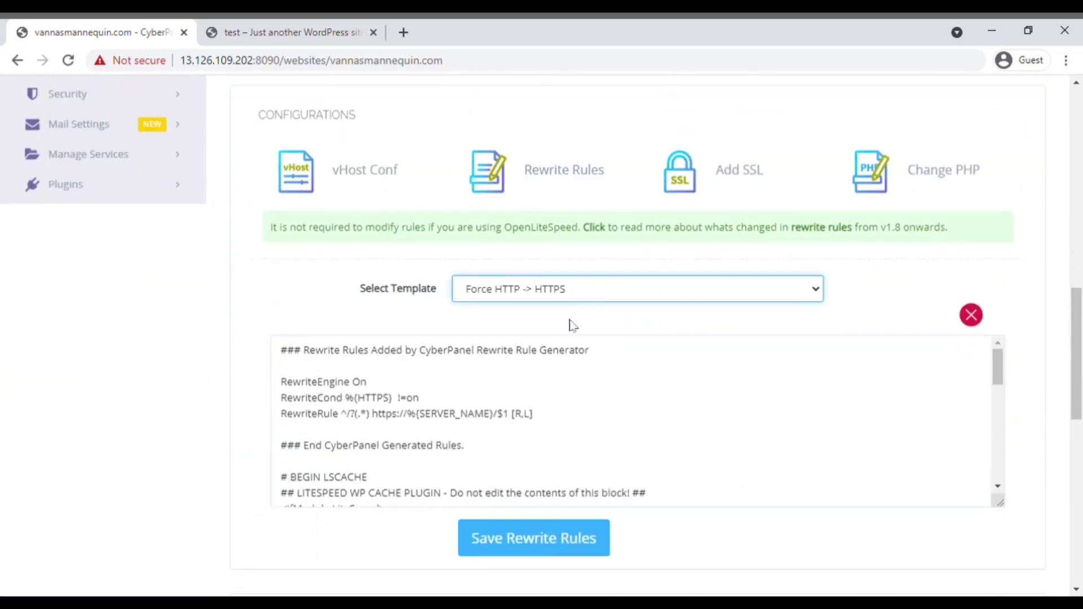
{"action": "left_click", "coordinate": [553, 545]}
{"action": "left_click", "coordinate": [282, 33]}
{"action": "left_click", "coordinate": [68, 60]}
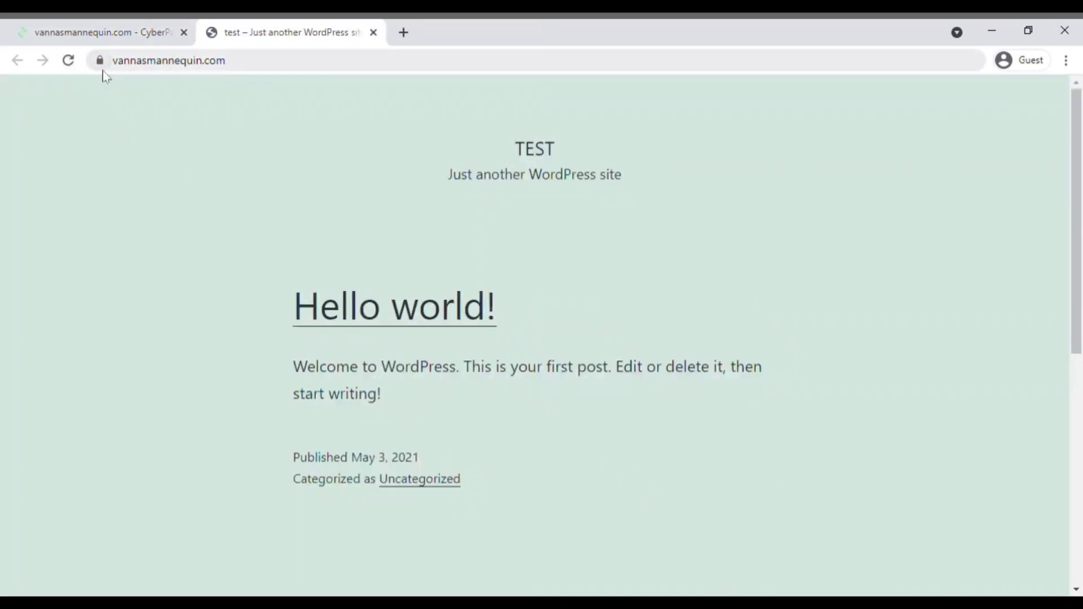
Step: Open the panel at vannasmannequin.com:8090 by appending the port to the site address
{"action": "double_click", "coordinate": [287, 68]}
{"action": "left_click", "coordinate": [287, 68]}
{"action": "type", "text": "://"}
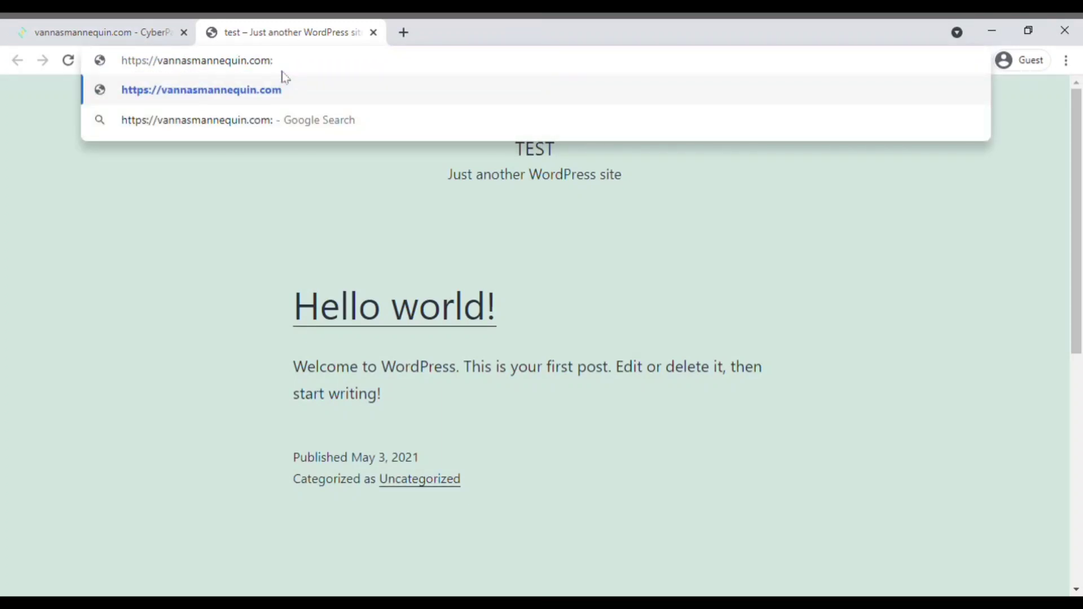
{"action": "type", "text": "8090"}
{"action": "key", "text": "Return"}
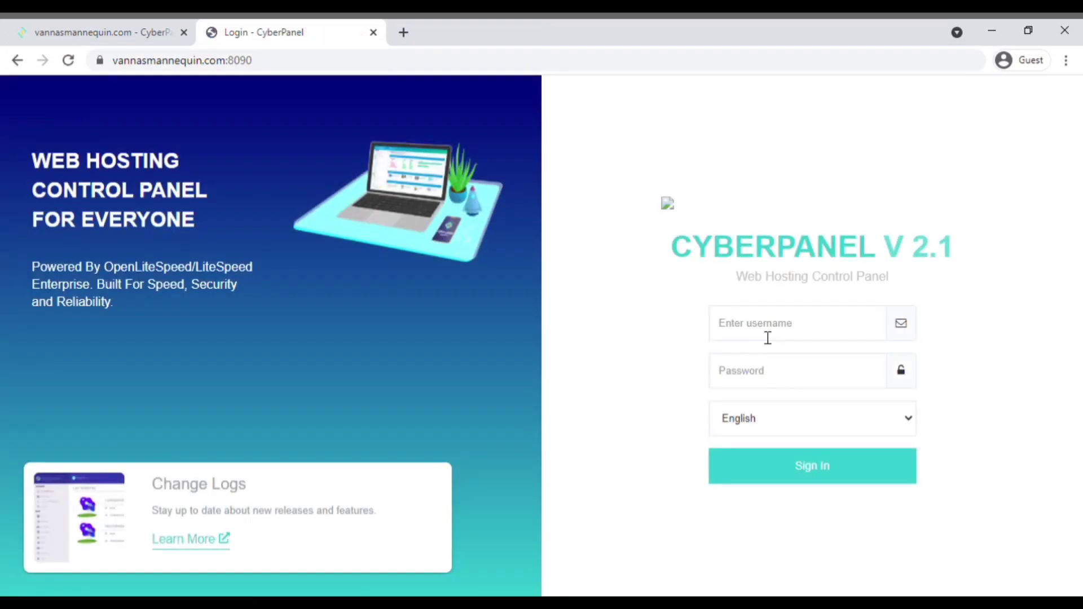
Step: Sign in to CyberPanel with the panel username and password
{"action": "left_click", "coordinate": [767, 330]}
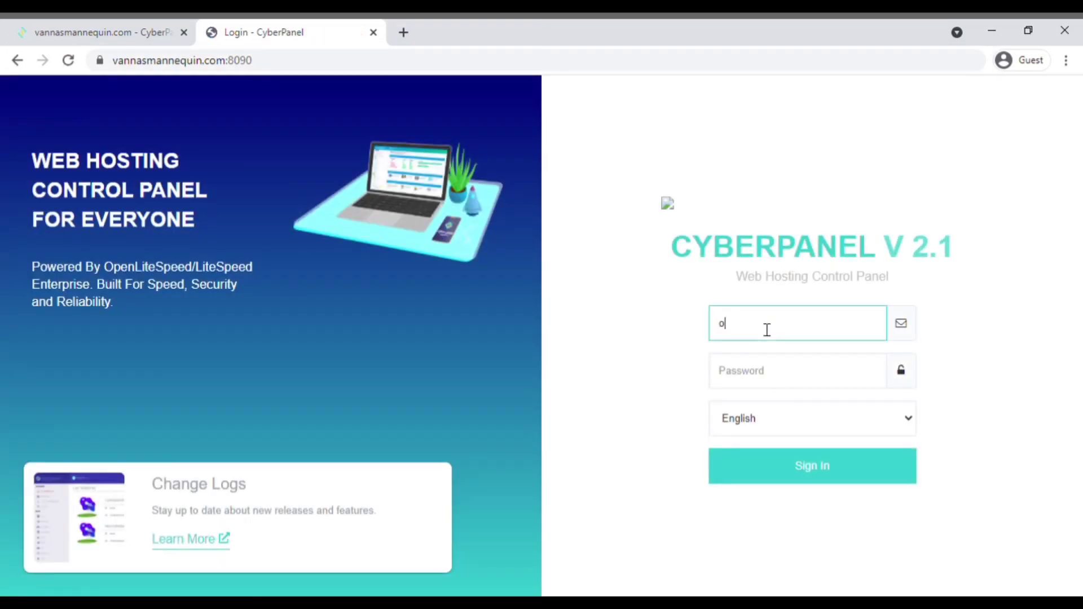
{"action": "type", "text": "test"}
{"action": "key", "text": "Tab"}
{"action": "type", "text": "12"}
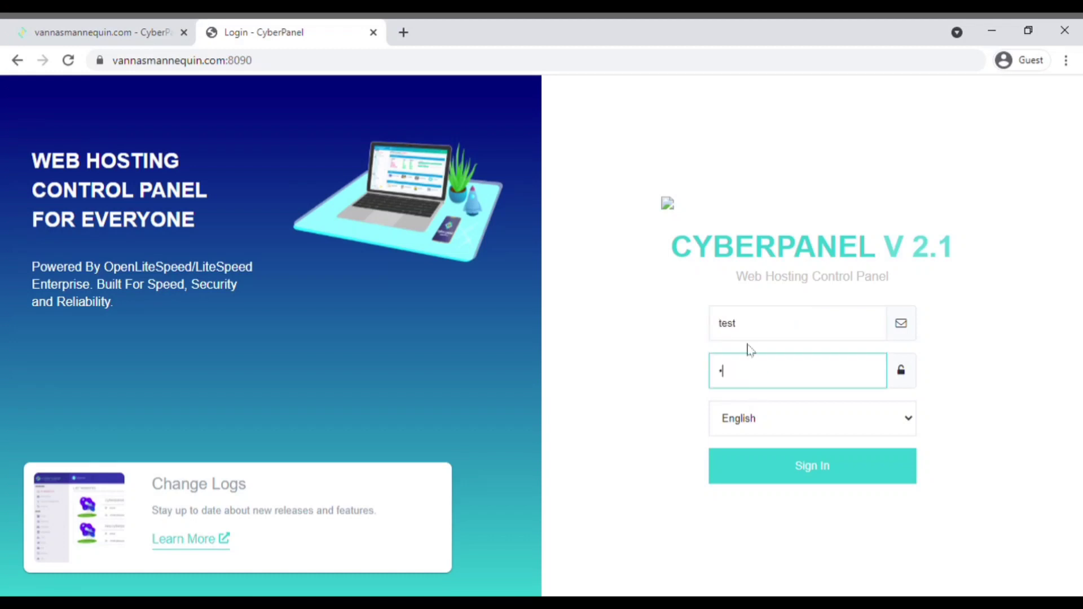
{"action": "left_click", "coordinate": [792, 470]}
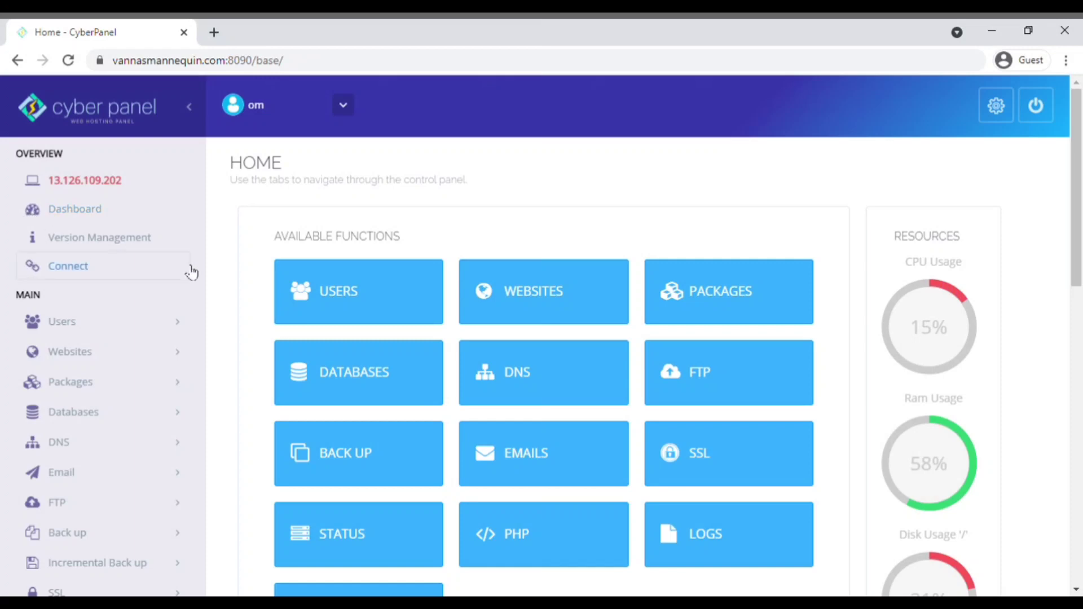
Step: Search 'ima' in PHP Install Extensions and install lsphp74-imagick for PHP 7.4
{"action": "scroll", "coordinate": [246, 258], "scroll_direction": "down", "scroll_amount": 3}
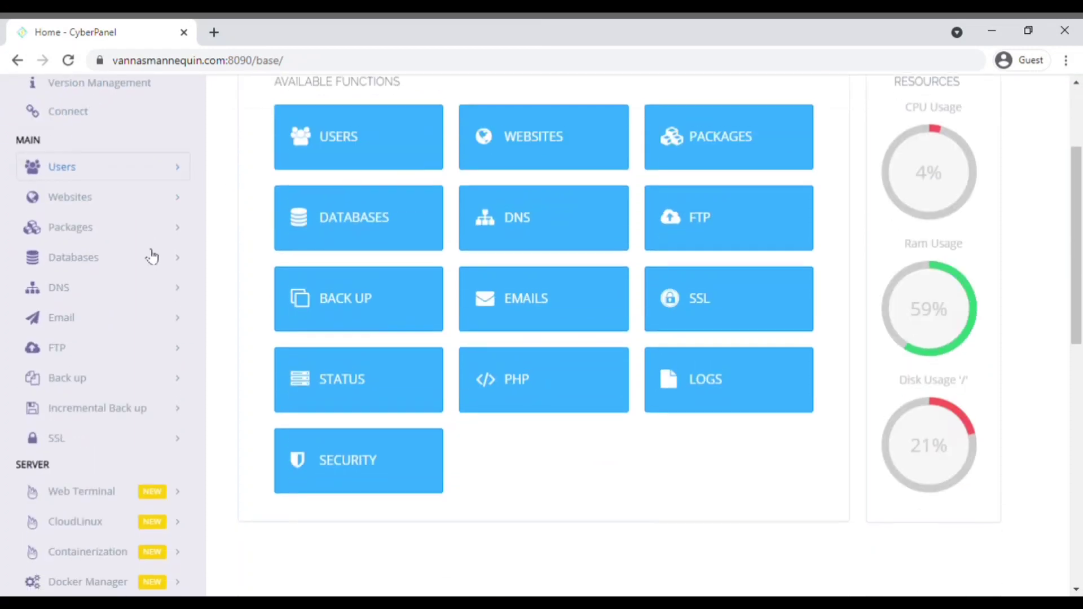
{"action": "scroll", "coordinate": [150, 255], "scroll_direction": "up", "scroll_amount": 1}
{"action": "scroll", "coordinate": [141, 309], "scroll_direction": "down", "scroll_amount": 8}
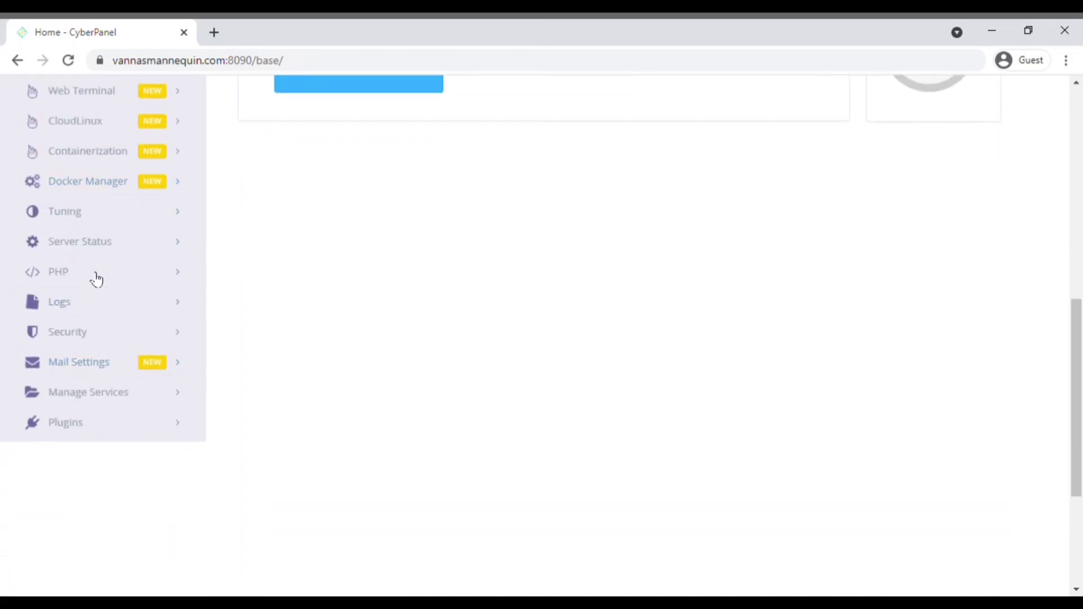
{"action": "left_click", "coordinate": [99, 280]}
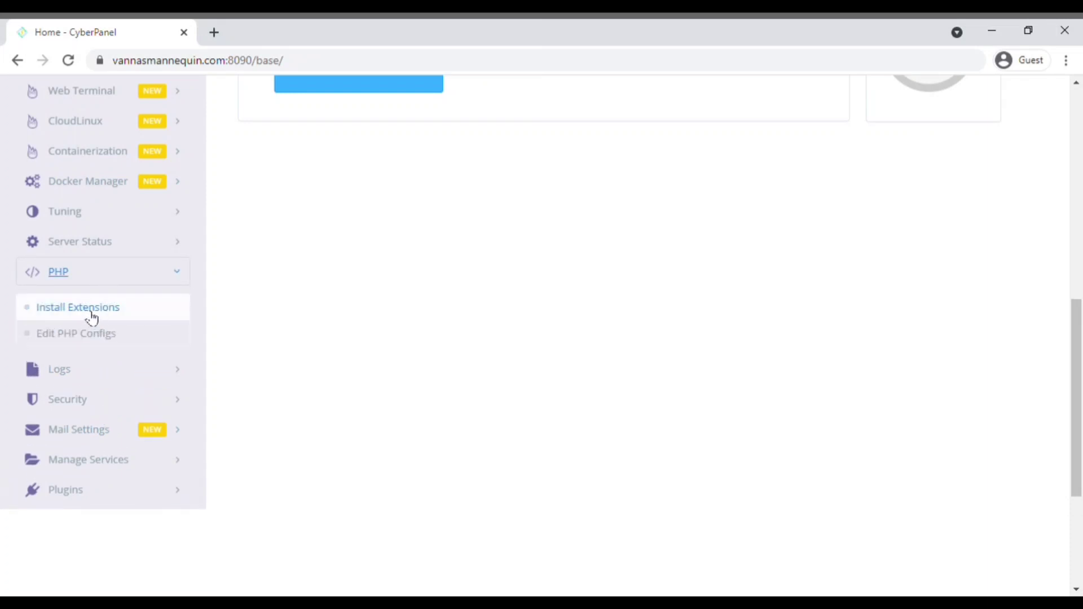
{"action": "left_click", "coordinate": [92, 319]}
{"action": "left_click", "coordinate": [510, 367]}
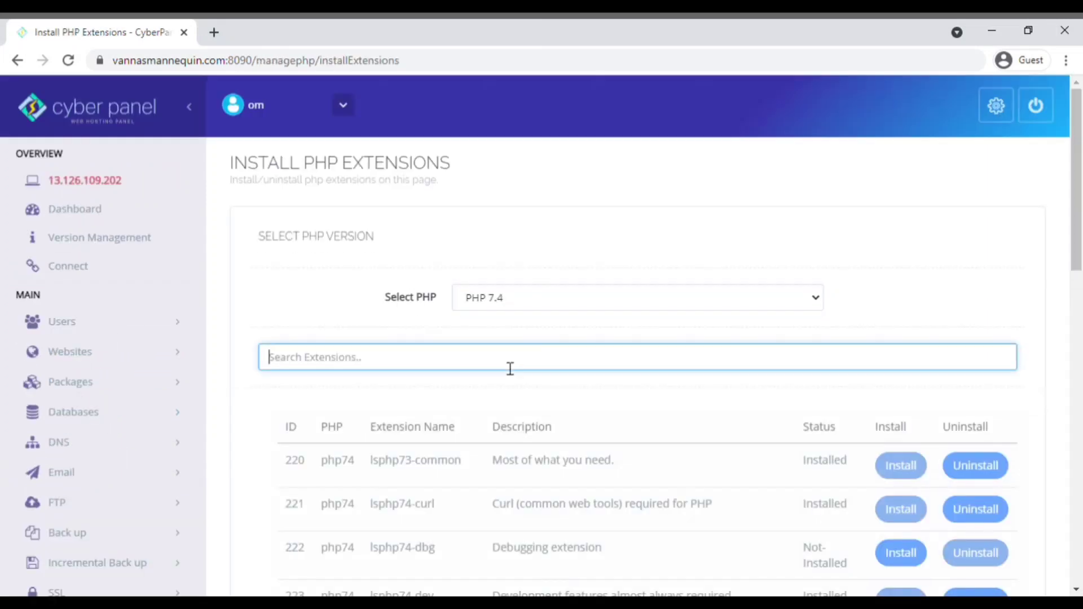
{"action": "type", "text": "ima"}
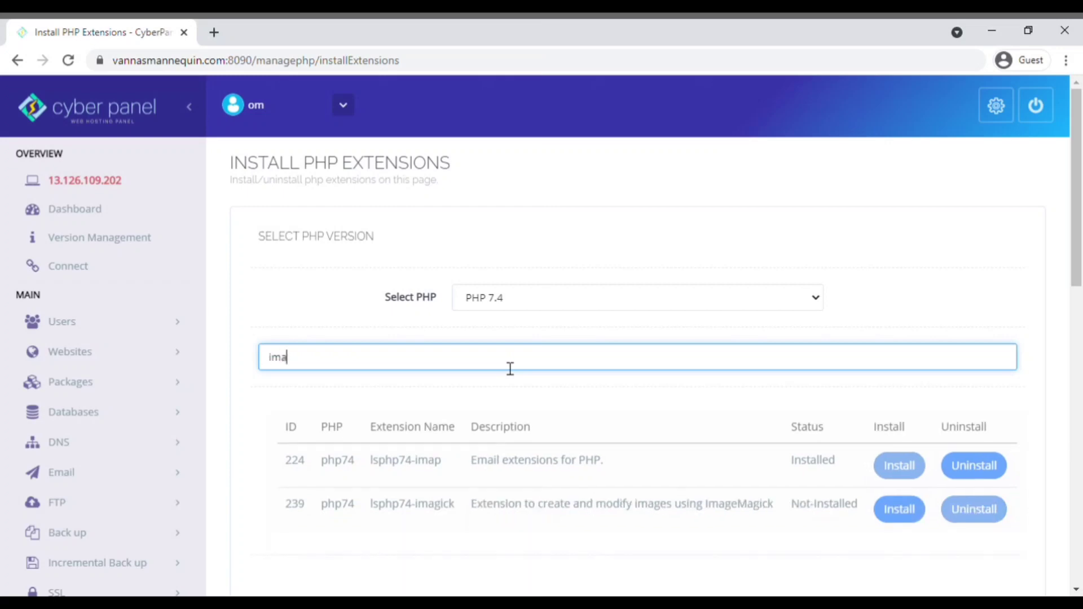
{"action": "left_click", "coordinate": [899, 509]}
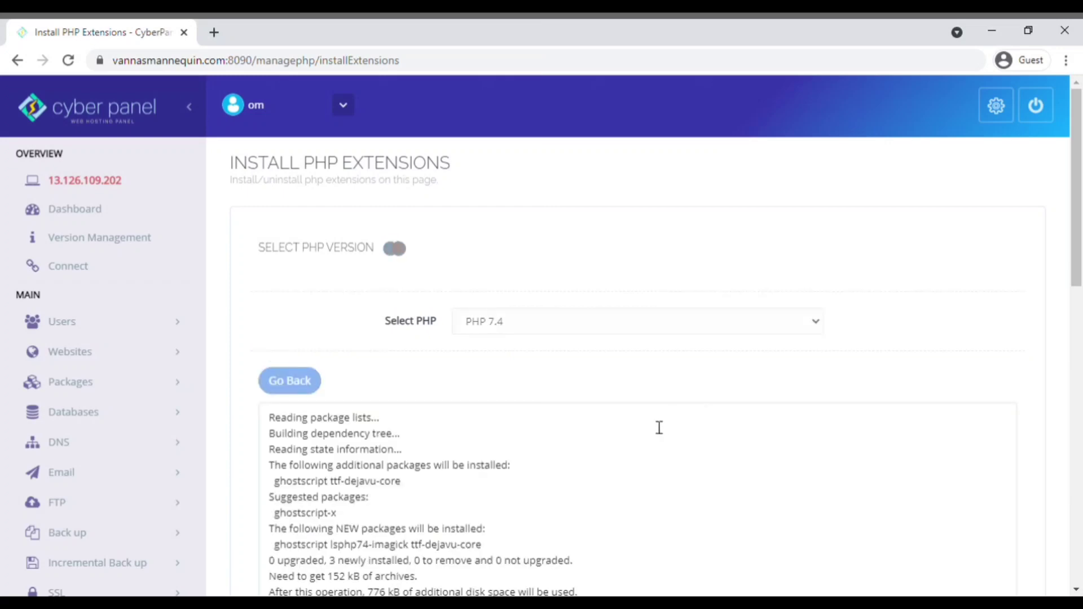
{"action": "scroll", "coordinate": [618, 373], "scroll_direction": "down", "scroll_amount": 4}
{"action": "scroll", "coordinate": [175, 479], "scroll_direction": "down", "scroll_amount": 3}
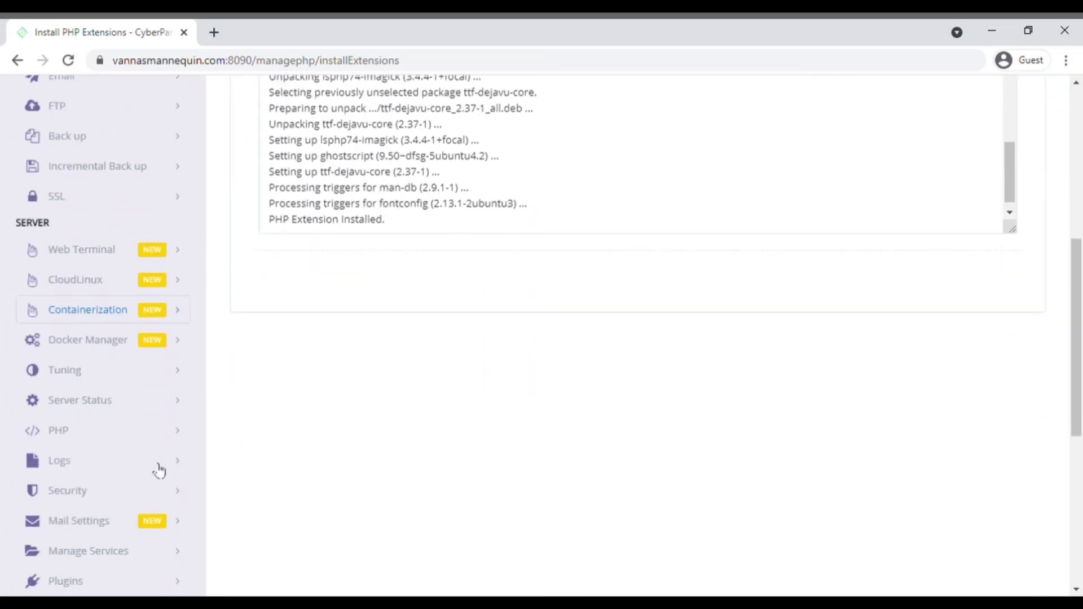
{"action": "left_click", "coordinate": [151, 436]}
Step: Set PHP 7.4's upload_max_filesize and post_max_size to 200M
{"action": "left_click", "coordinate": [106, 497]}
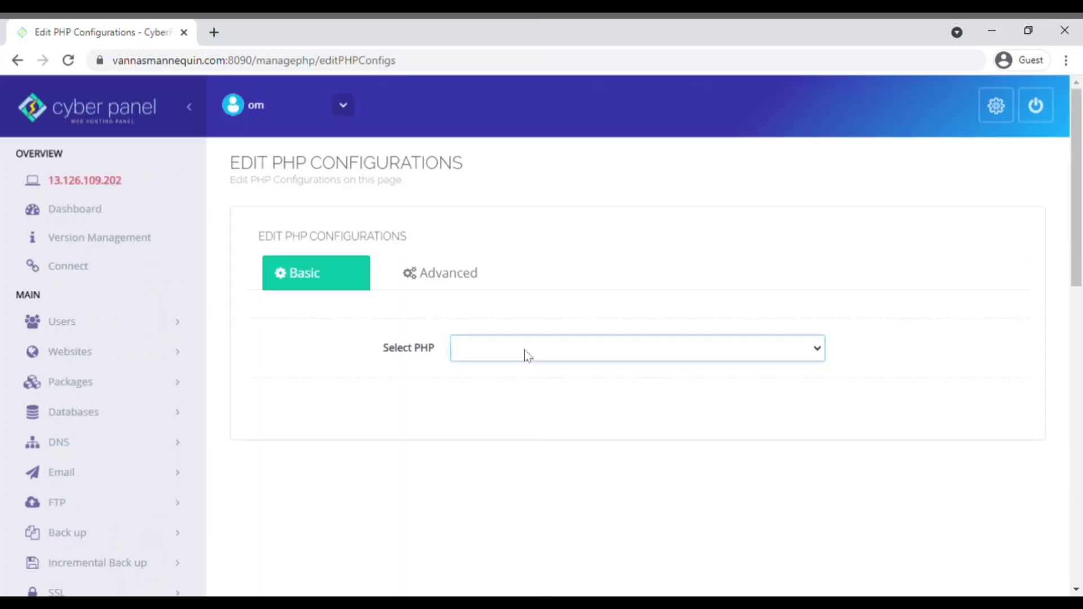
{"action": "left_click", "coordinate": [505, 417]}
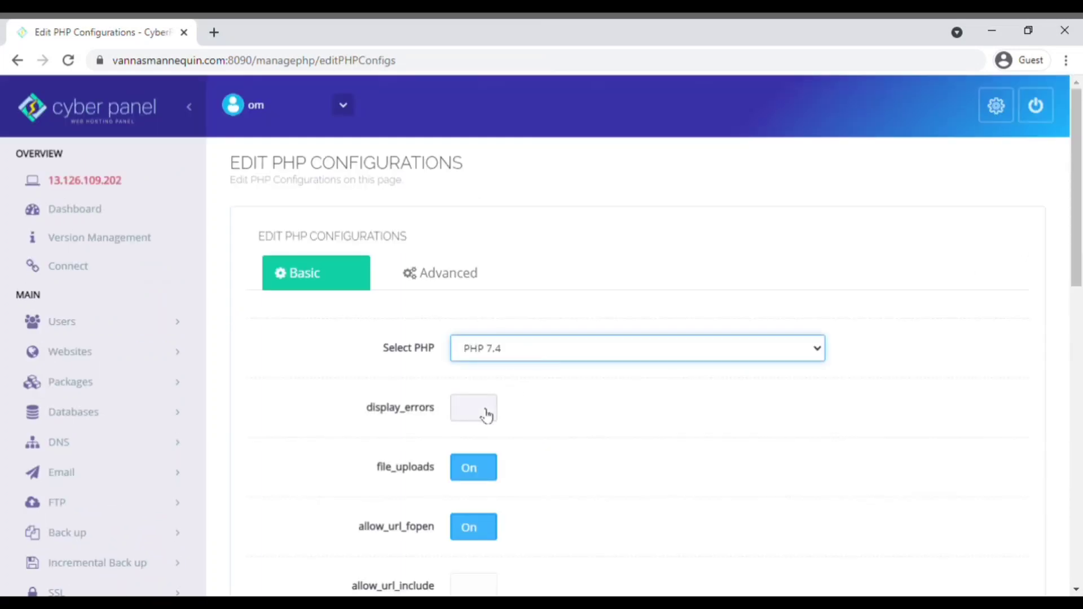
{"action": "scroll", "coordinate": [486, 416], "scroll_direction": "down", "scroll_amount": 3}
{"action": "scroll", "coordinate": [510, 438], "scroll_direction": "down", "scroll_amount": 1}
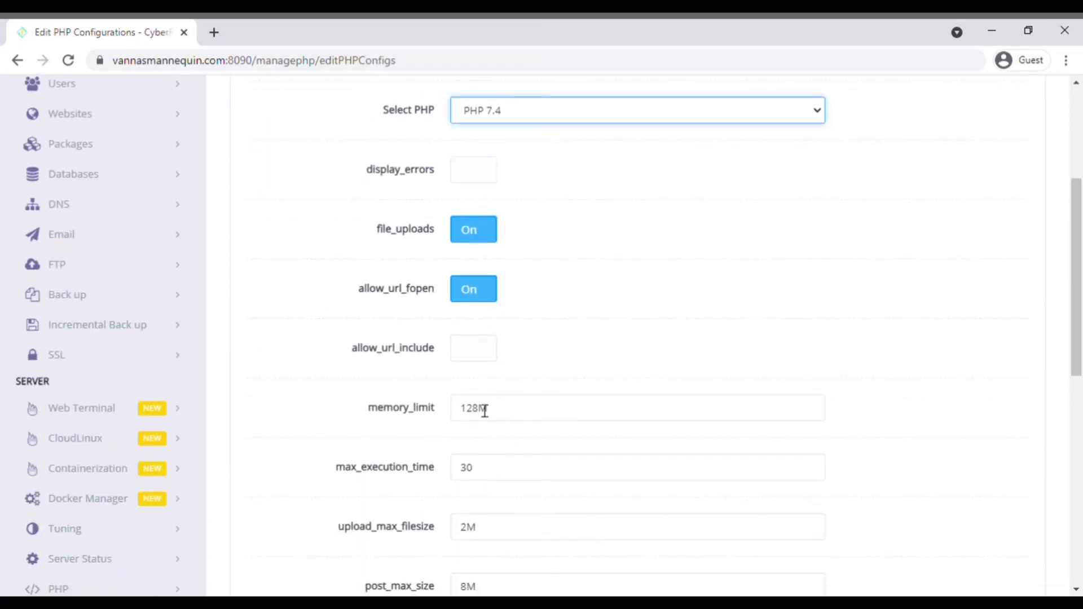
{"action": "left_click_drag", "start_coordinate": [504, 418], "coordinate": [440, 421]}
{"action": "left_click", "coordinate": [441, 424]}
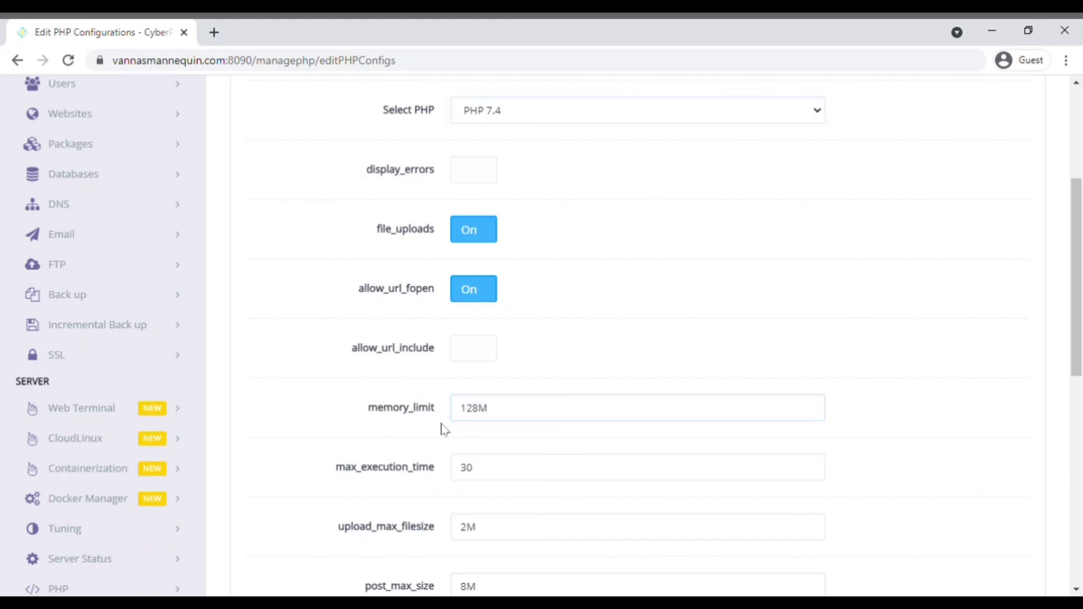
{"action": "scroll", "coordinate": [495, 447], "scroll_direction": "down", "scroll_amount": 1}
{"action": "left_click_drag", "start_coordinate": [471, 460], "coordinate": [476, 454]}
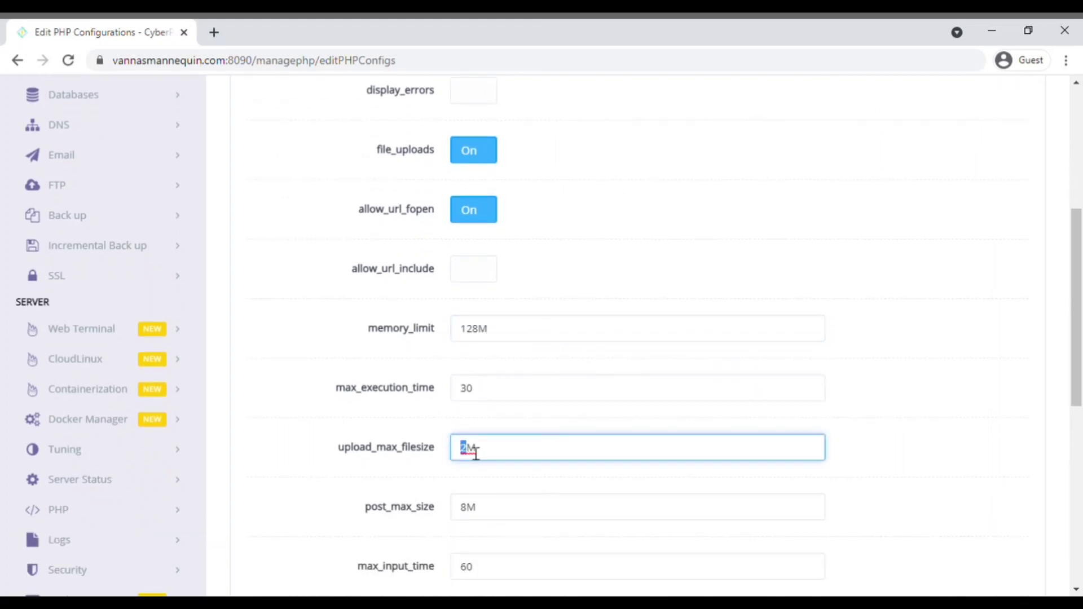
{"action": "type", "text": "00"}
{"action": "left_click", "coordinate": [476, 514]}
{"action": "type", "text": "00"}
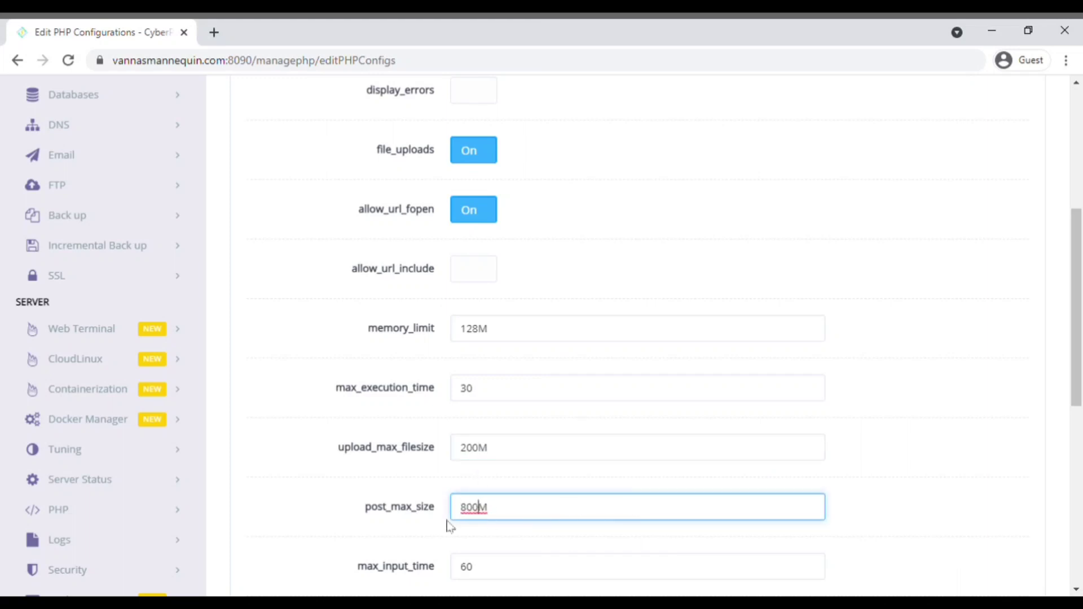
{"action": "key", "text": "shift+Left"}
{"action": "type", "text": "2"}
Step: Save the PHP configuration and restart PHP
{"action": "scroll", "coordinate": [536, 510], "scroll_direction": "down", "scroll_amount": 3}
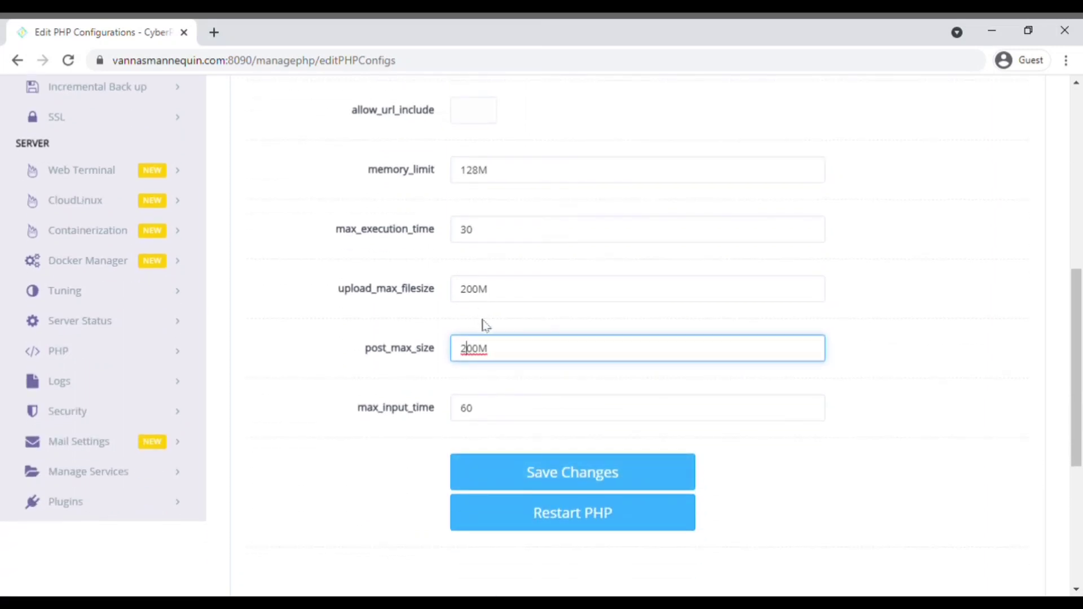
{"action": "left_click", "coordinate": [560, 471]}
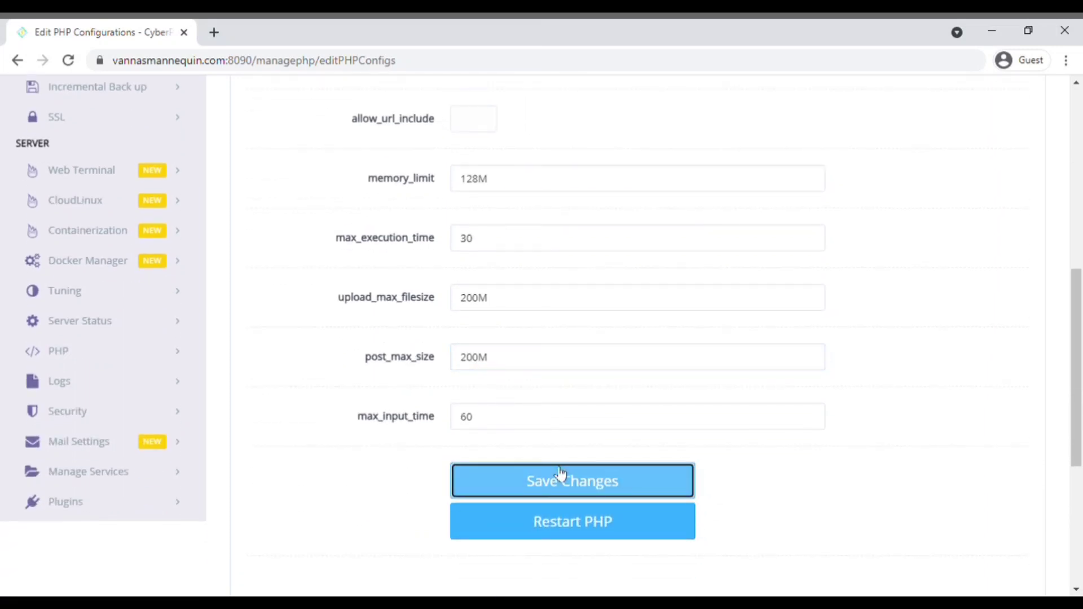
{"action": "scroll", "coordinate": [559, 472], "scroll_direction": "down", "scroll_amount": 4}
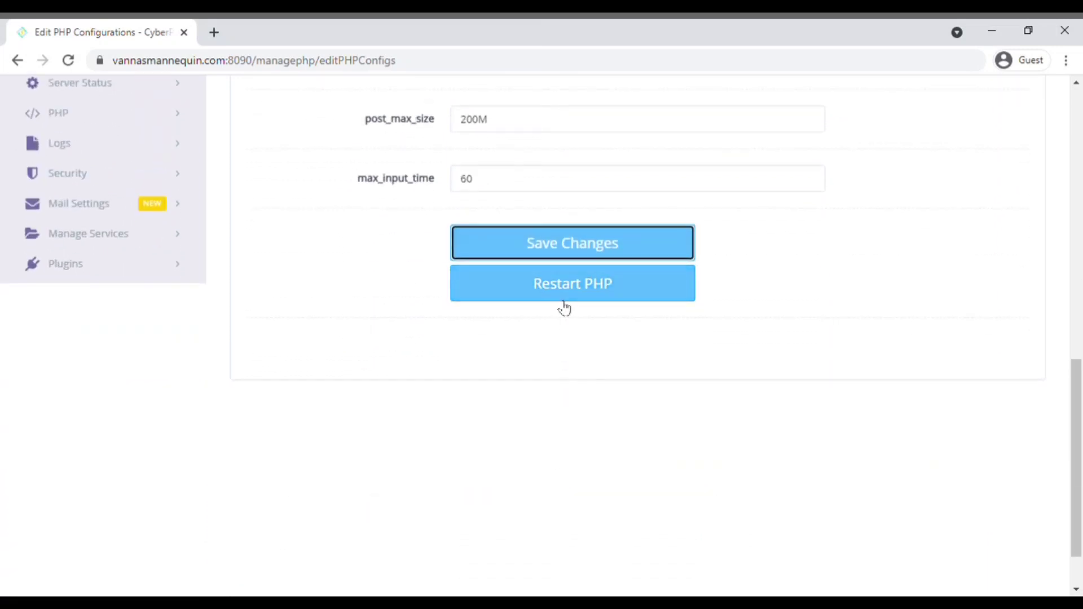
{"action": "left_click", "coordinate": [564, 296]}
{"action": "left_click", "coordinate": [141, 379]}
{"action": "left_click", "coordinate": [66, 431]}
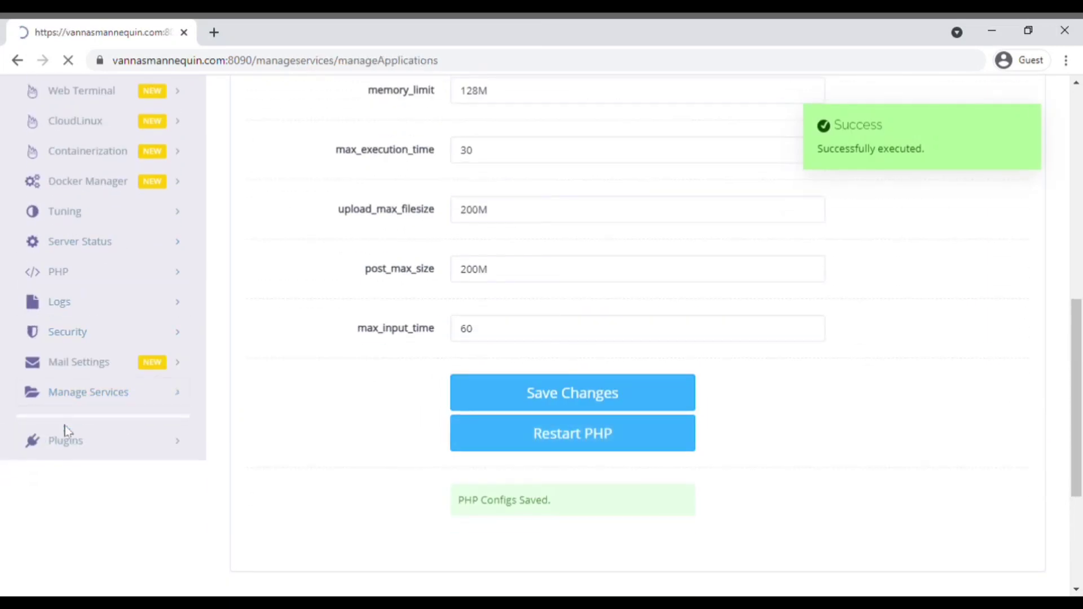
Step: Install Redis from the Applications list
{"action": "left_click_drag", "start_coordinate": [261, 419], "coordinate": [297, 458]}
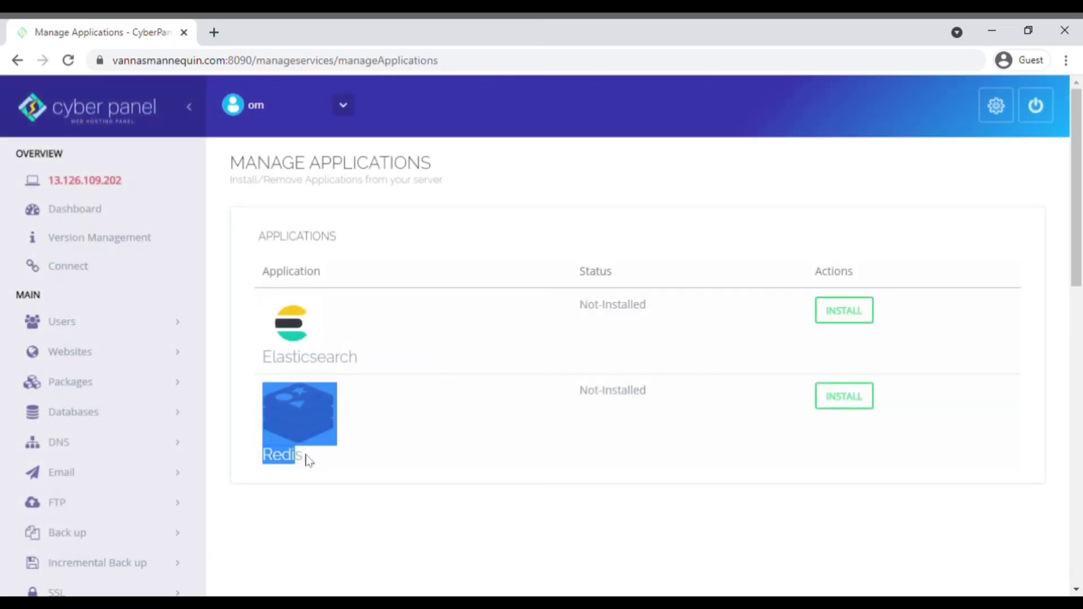
{"action": "left_click", "coordinate": [304, 455]}
{"action": "left_click", "coordinate": [834, 402]}
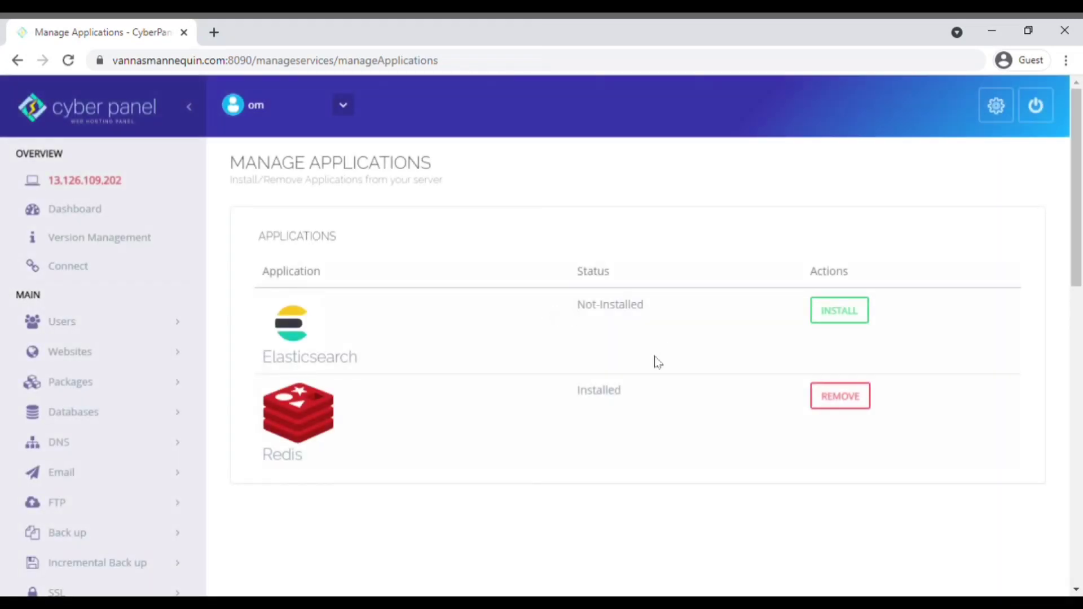
{"action": "scroll", "coordinate": [682, 372], "scroll_direction": "down", "scroll_amount": 5}
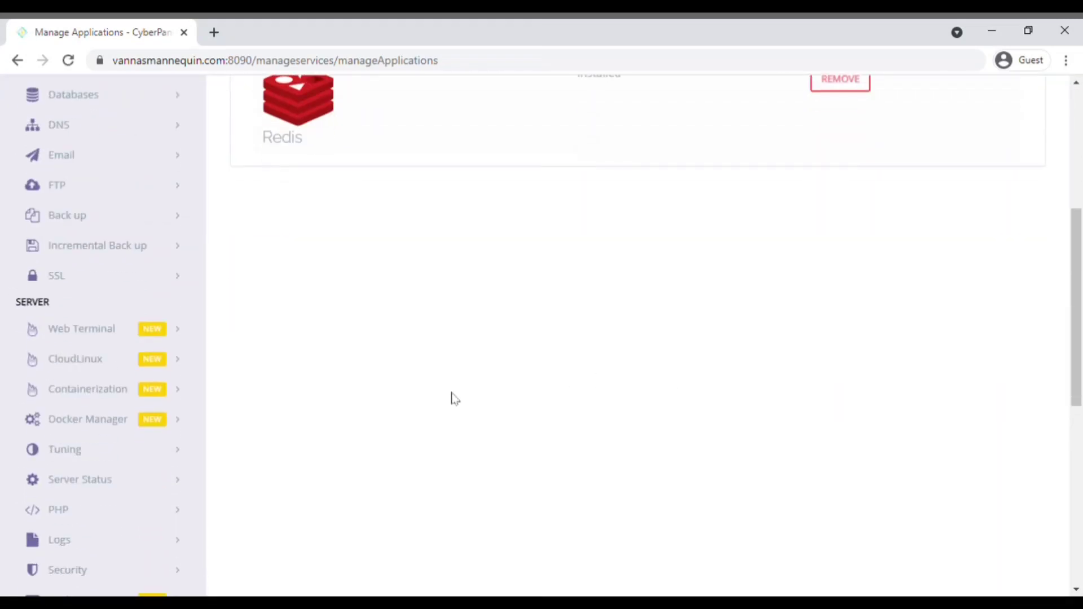
{"action": "scroll", "coordinate": [410, 406], "scroll_direction": "down", "scroll_amount": 1}
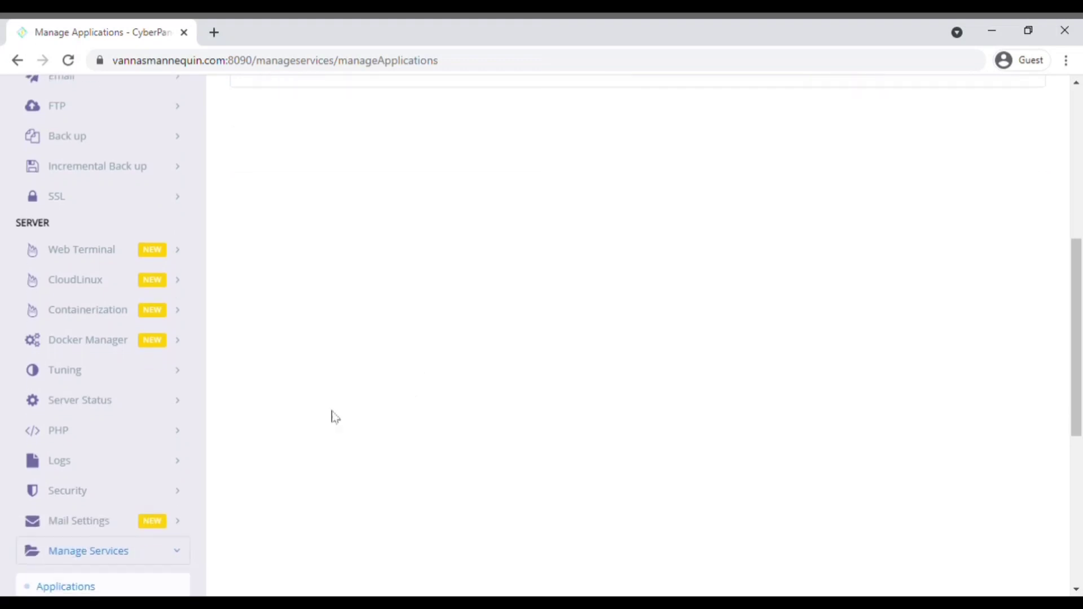
Step: Review the rules on the Security > Firewall page
{"action": "left_click", "coordinate": [165, 495]}
{"action": "scroll", "coordinate": [166, 494], "scroll_direction": "down", "scroll_amount": 3}
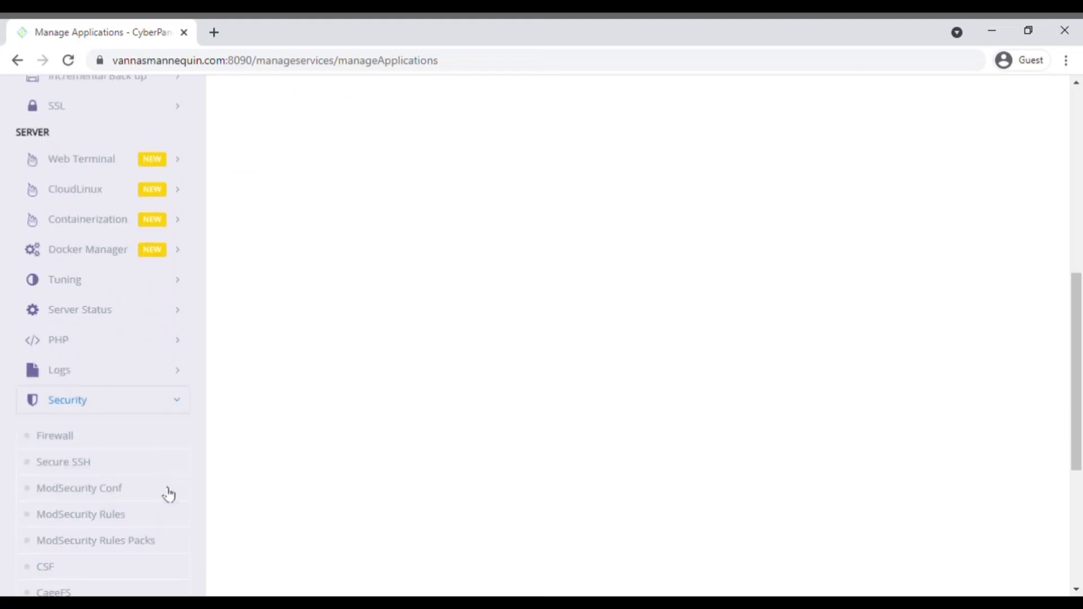
{"action": "left_click", "coordinate": [66, 371]}
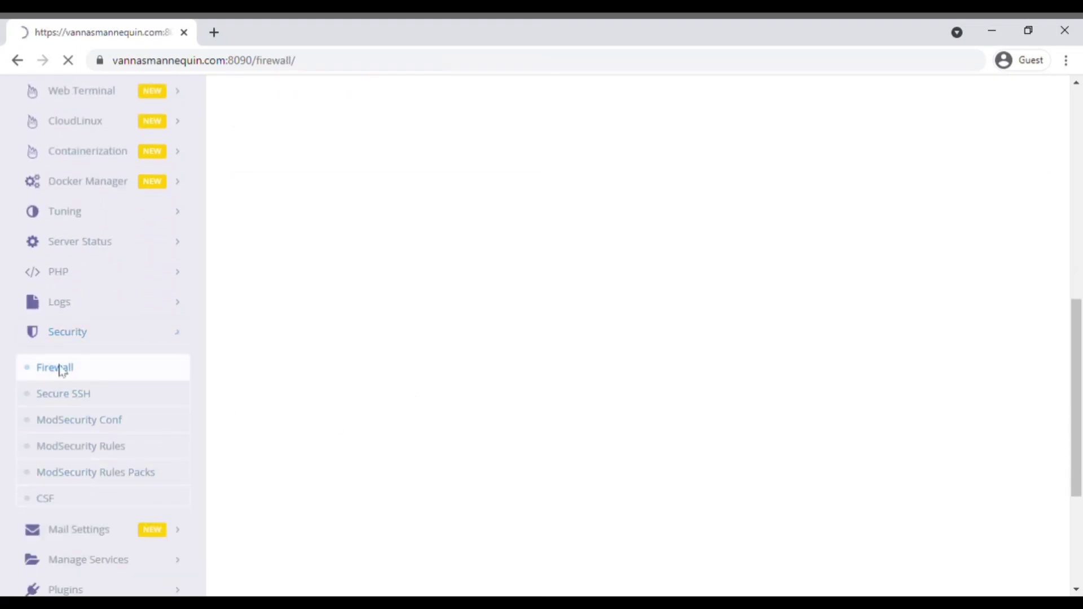
{"action": "scroll", "coordinate": [73, 372], "scroll_direction": "down", "scroll_amount": 6}
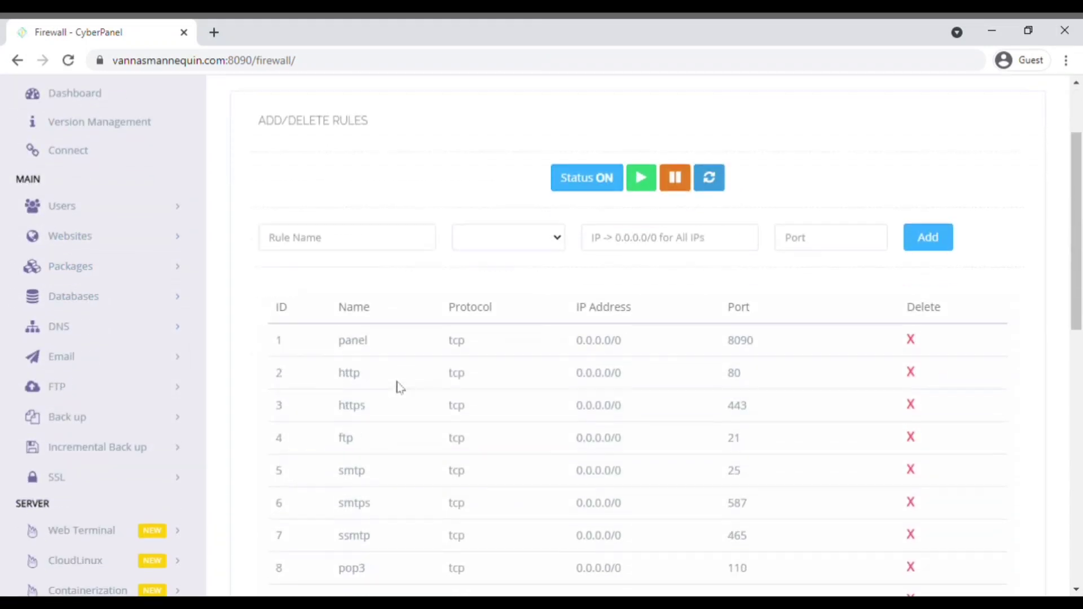
{"action": "scroll", "coordinate": [138, 479], "scroll_direction": "down", "scroll_amount": 2}
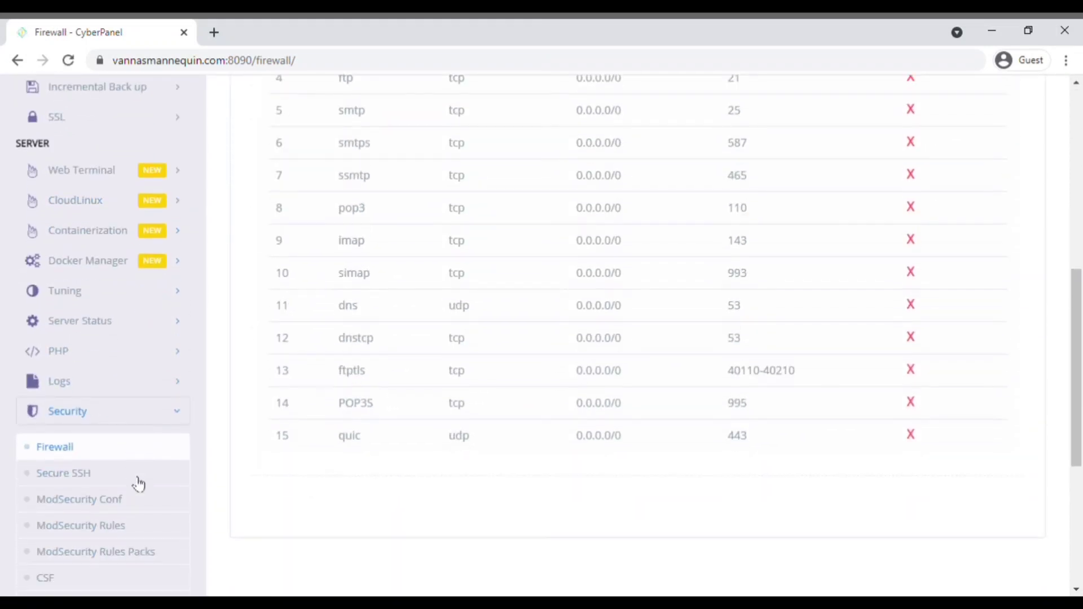
Step: Open ModSecurity Conf to view SecAuditEngine, SecAuditLogParts and log type settings
{"action": "left_click", "coordinate": [112, 499]}
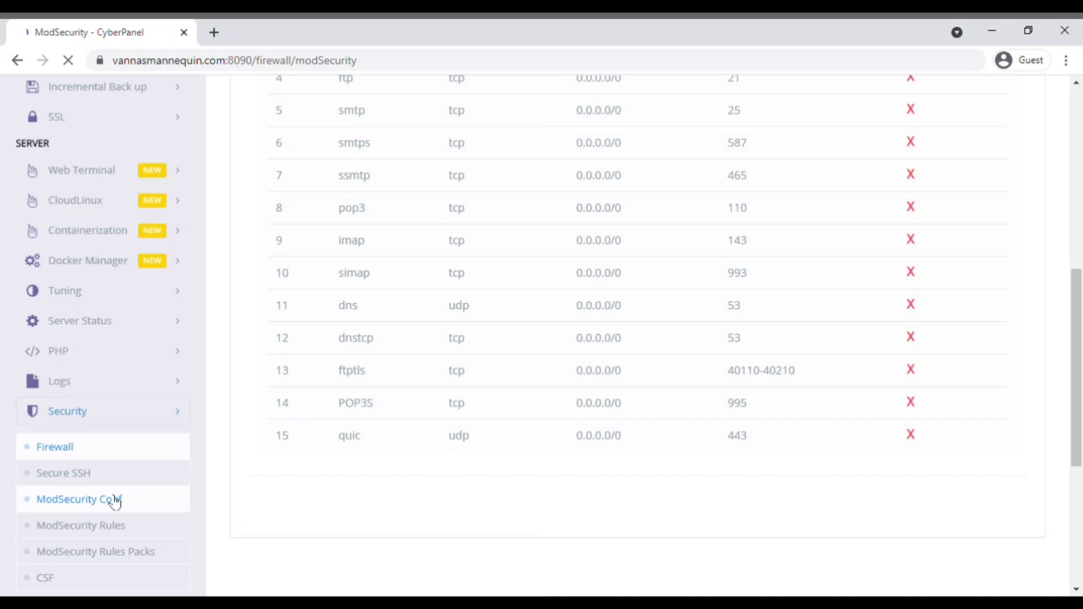
{"action": "scroll", "coordinate": [590, 329], "scroll_direction": "down", "scroll_amount": 5}
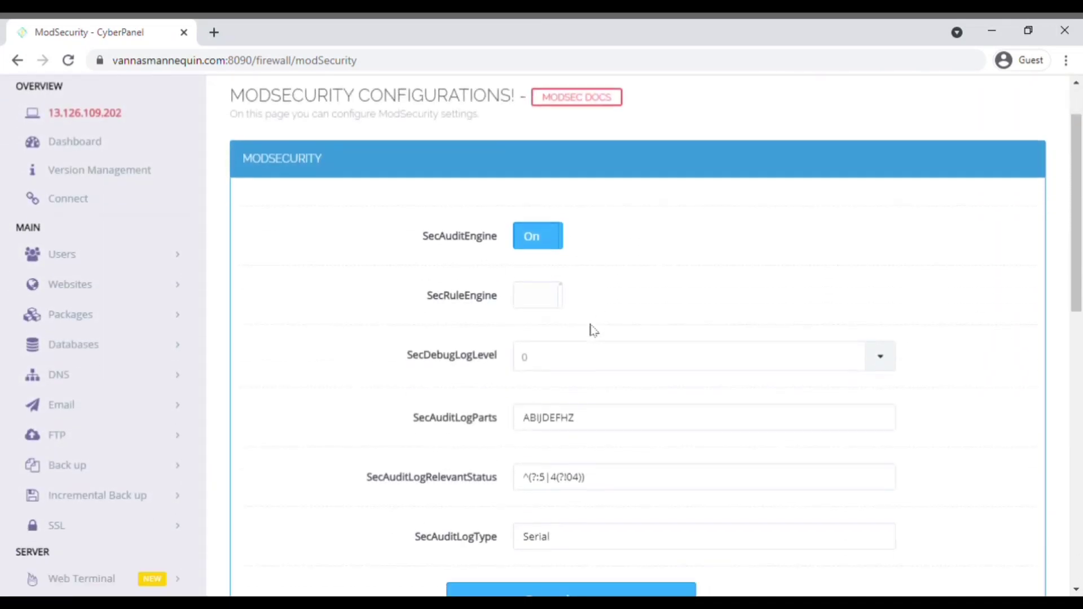
{"action": "scroll", "coordinate": [107, 471], "scroll_direction": "down", "scroll_amount": 2}
{"action": "scroll", "coordinate": [108, 480], "scroll_direction": "down", "scroll_amount": 4}
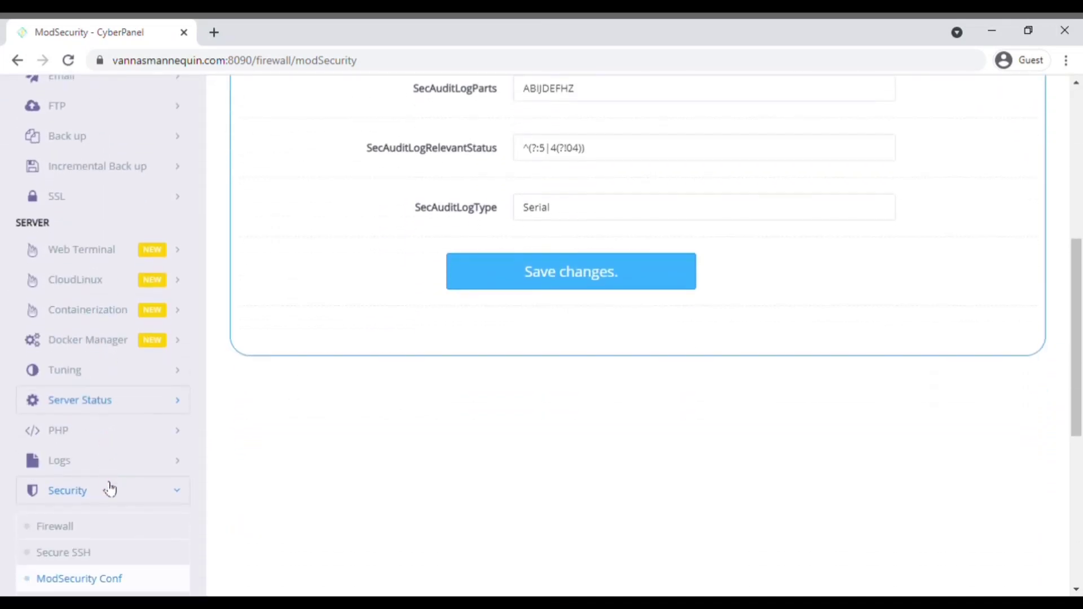
{"action": "left_click", "coordinate": [50, 500]}
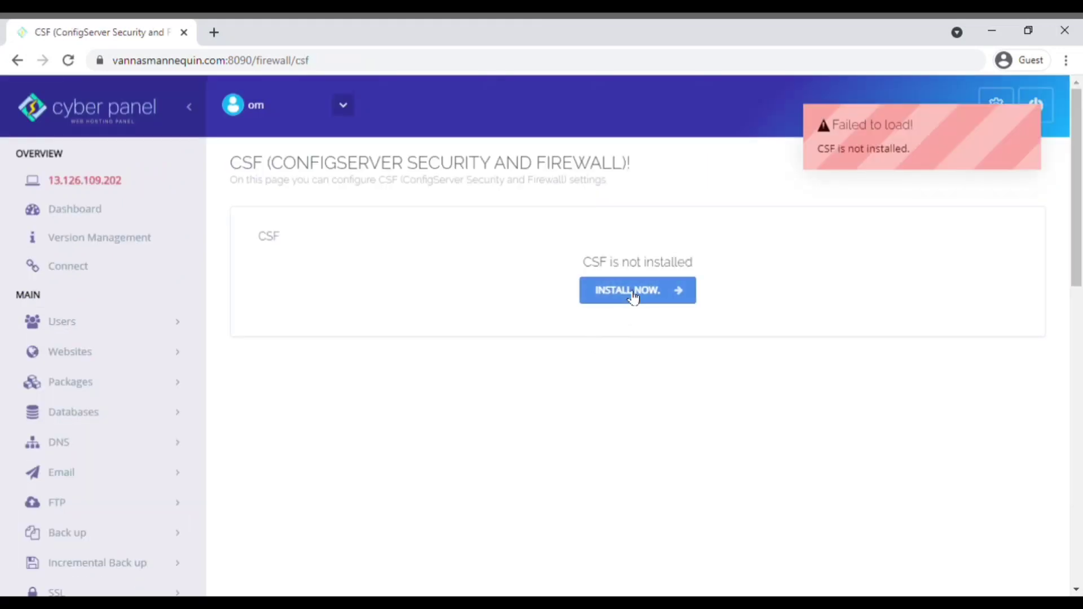
{"action": "left_click", "coordinate": [633, 299]}
{"action": "scroll", "coordinate": [486, 384], "scroll_direction": "down", "scroll_amount": 2}
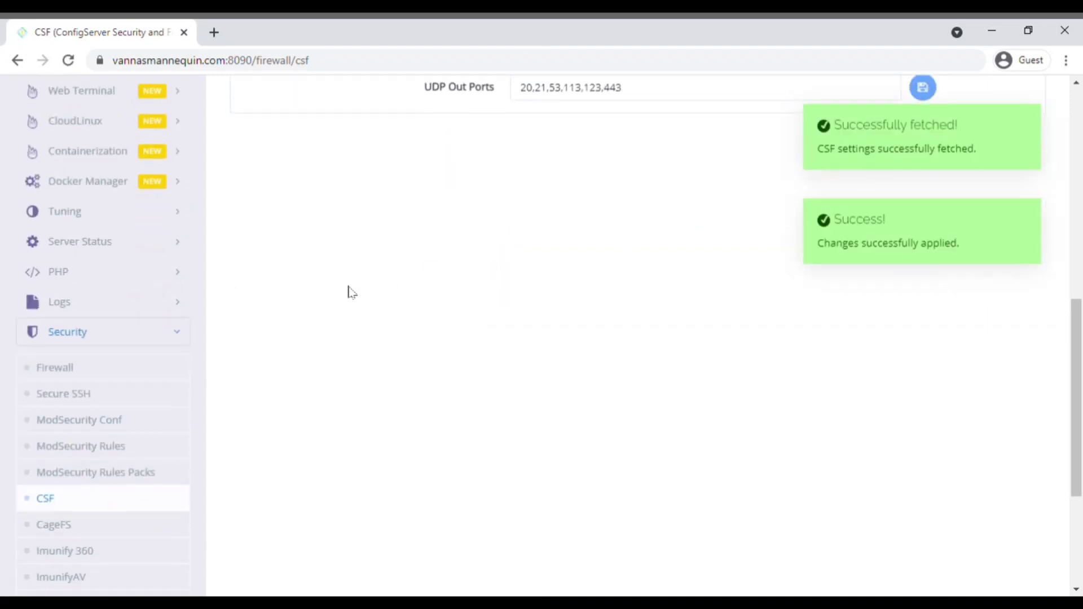
{"action": "scroll", "coordinate": [173, 363], "scroll_direction": "down", "scroll_amount": 4}
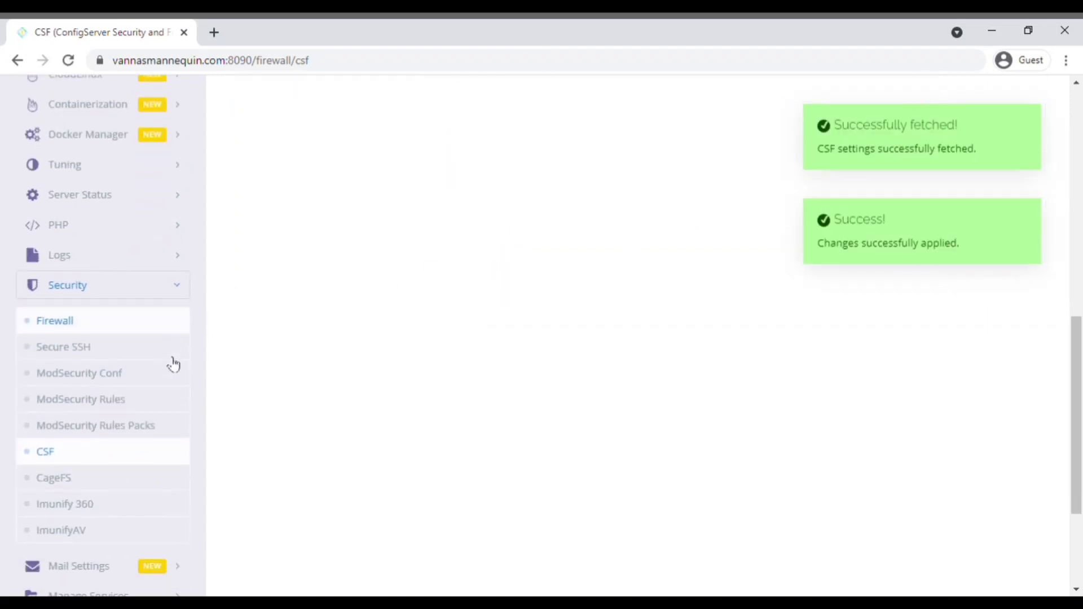
{"action": "left_click", "coordinate": [155, 447]}
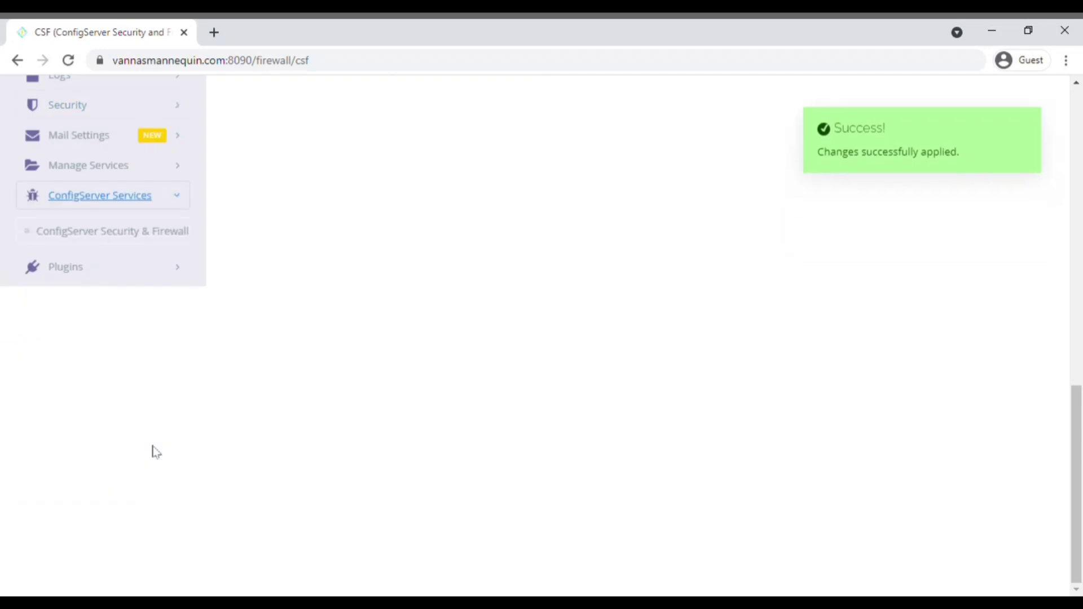
{"action": "left_click", "coordinate": [140, 230]}
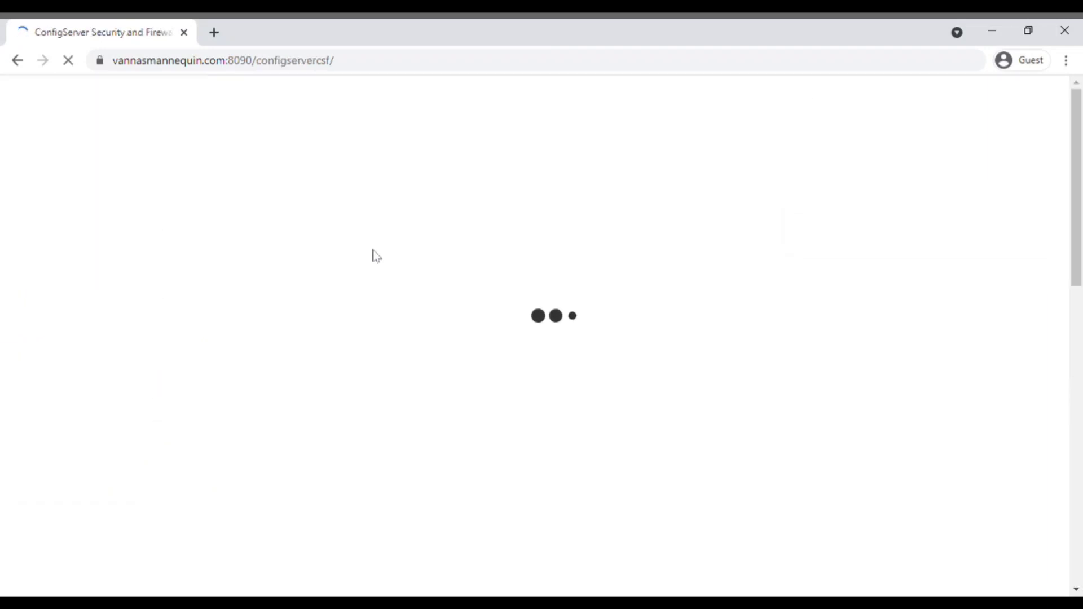
{"action": "scroll", "coordinate": [551, 265], "scroll_direction": "down", "scroll_amount": 5}
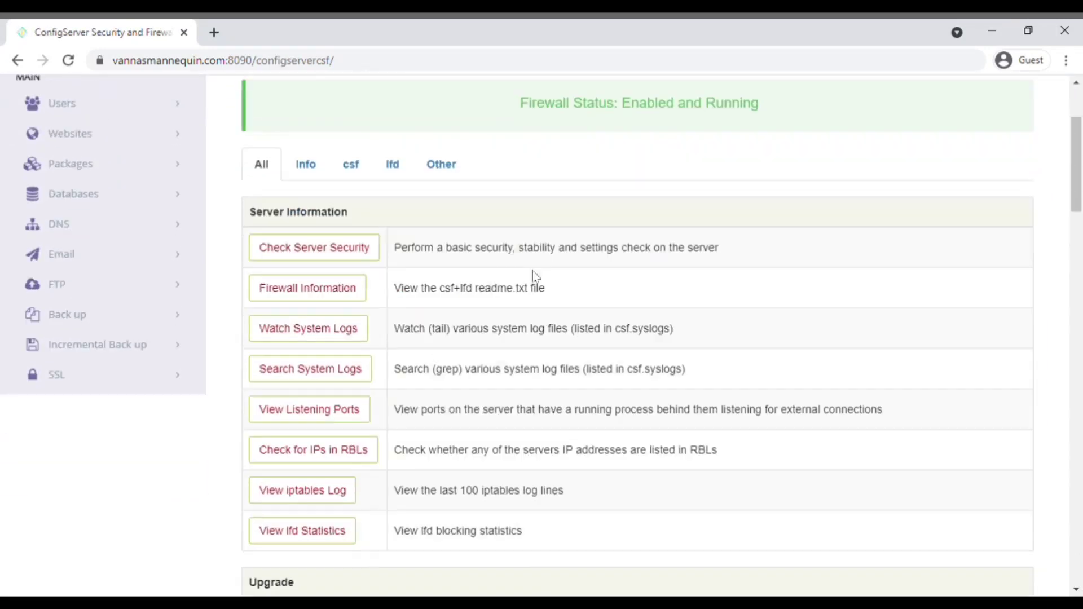
{"action": "scroll", "coordinate": [532, 276], "scroll_direction": "down", "scroll_amount": 10}
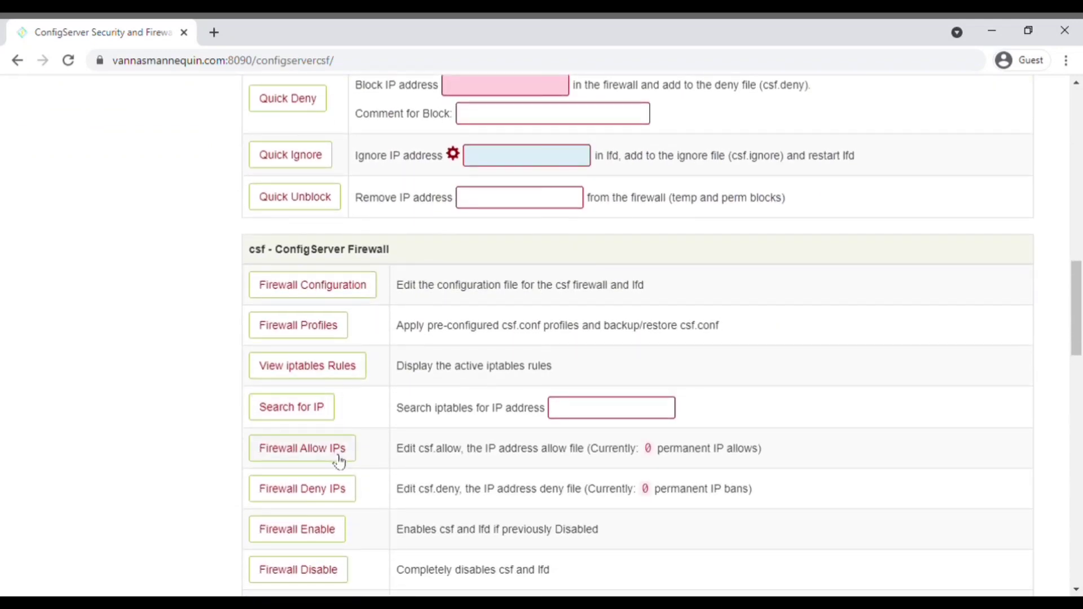
{"action": "scroll", "coordinate": [310, 421], "scroll_direction": "up", "scroll_amount": 15}
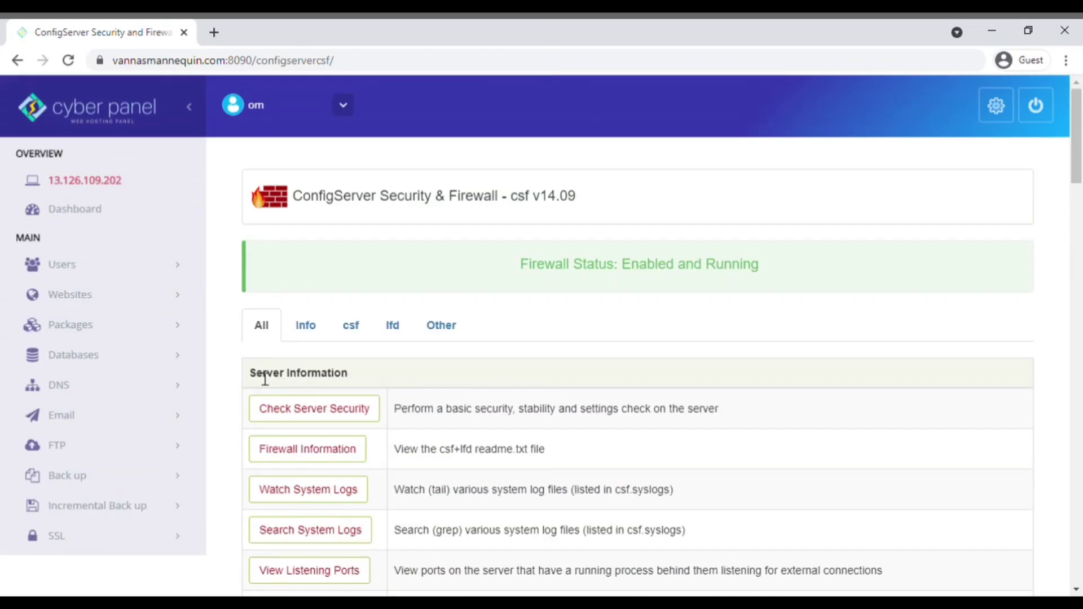
{"action": "scroll", "coordinate": [160, 515], "scroll_direction": "down", "scroll_amount": 2}
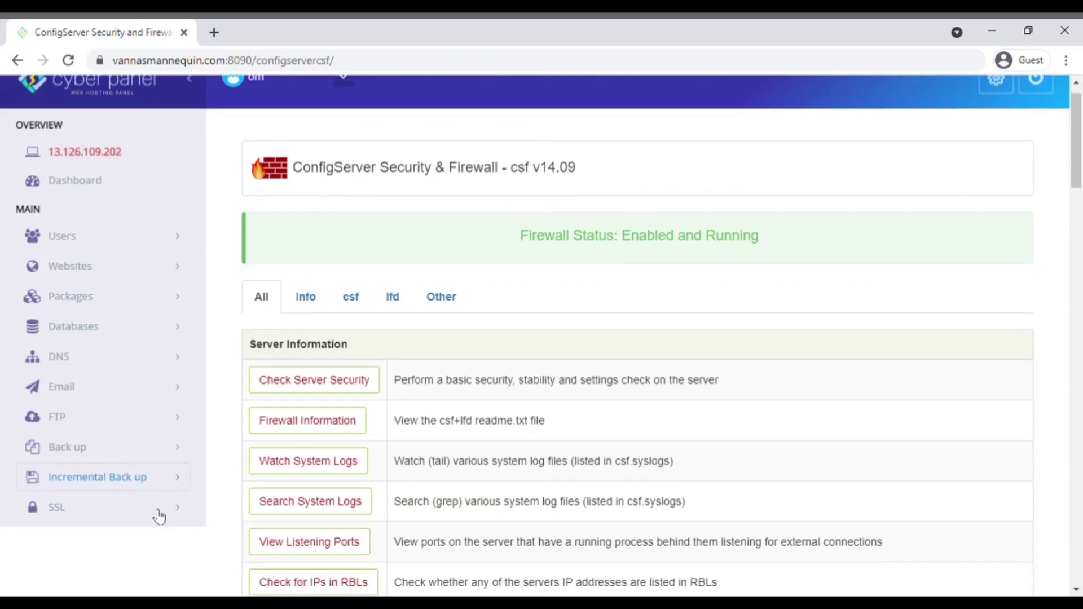
{"action": "scroll", "coordinate": [153, 489], "scroll_direction": "up", "scroll_amount": 2}
Step: Log in to the WordPress admin with the site username and password
{"action": "left_click", "coordinate": [123, 218]}
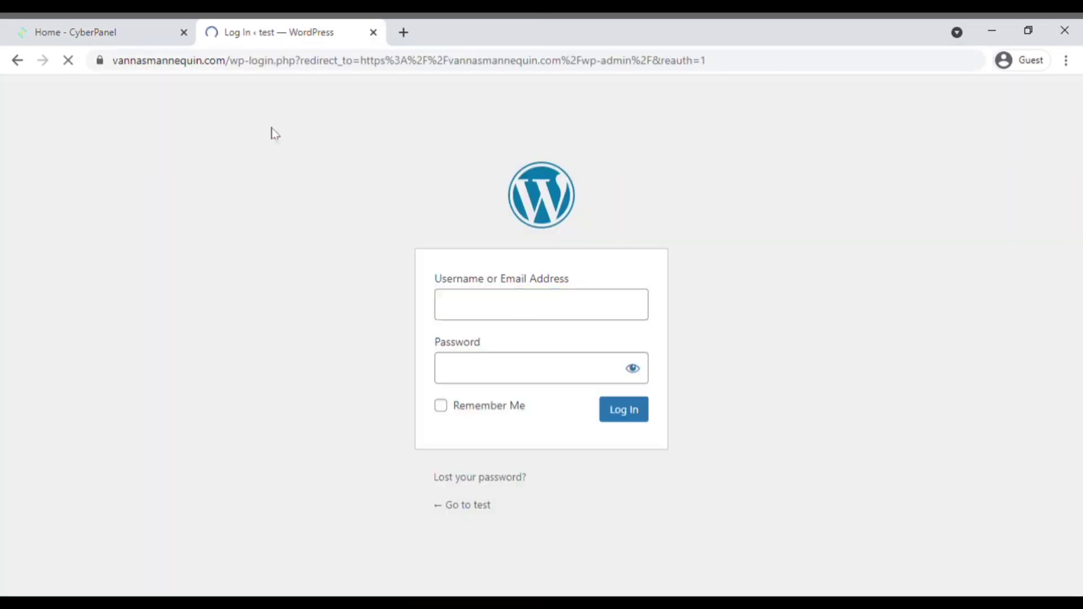
{"action": "type", "text": "test"}
{"action": "left_click", "coordinate": [526, 372]}
{"action": "left_click", "coordinate": [441, 406]}
{"action": "left_click", "coordinate": [624, 409]}
{"action": "type", "text": "om"}
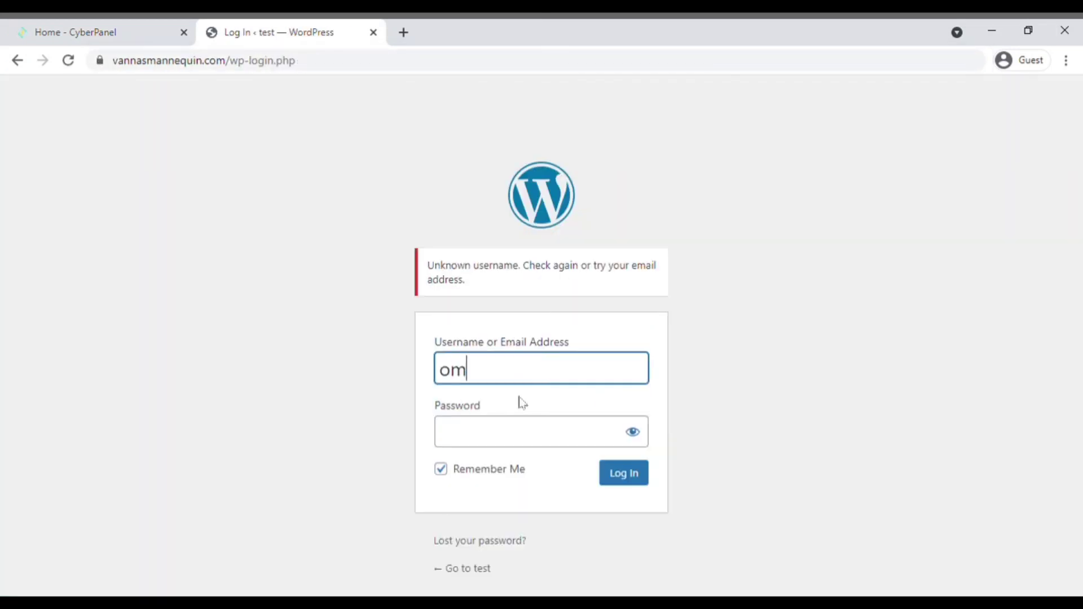
{"action": "left_click", "coordinate": [522, 430]}
{"action": "type", "text": "om"}
{"action": "left_click", "coordinate": [643, 475]}
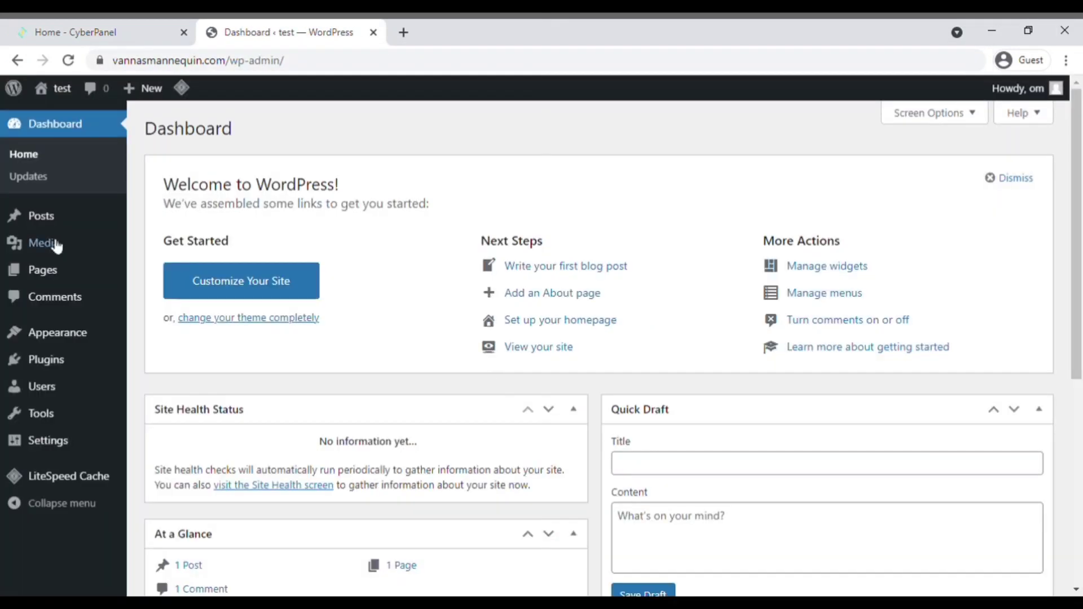
Step: Switch the site to HTTPS from the Site Health recommendation and log back in
{"action": "mouse_move", "coordinate": [79, 451]}
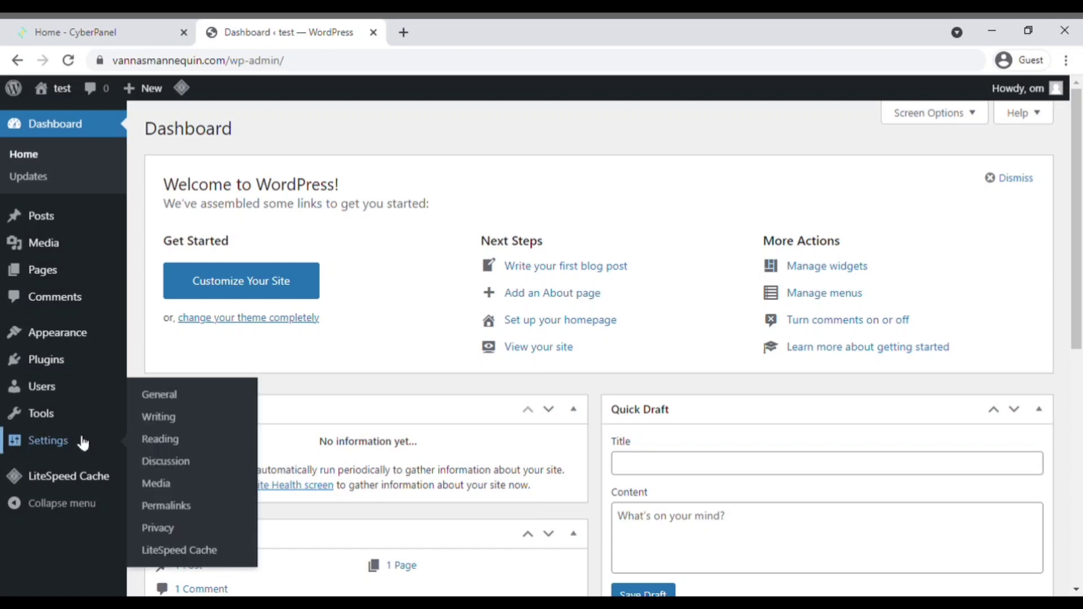
{"action": "mouse_move", "coordinate": [70, 417]}
{"action": "left_click", "coordinate": [180, 484]}
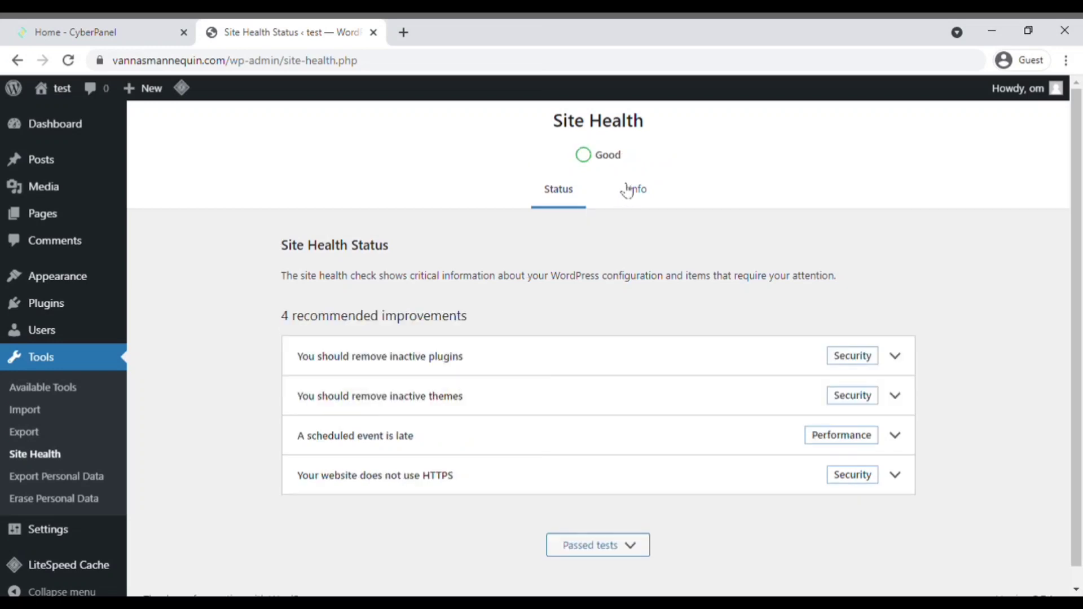
{"action": "left_click", "coordinate": [489, 471]}
{"action": "scroll", "coordinate": [488, 469], "scroll_direction": "down", "scroll_amount": 2}
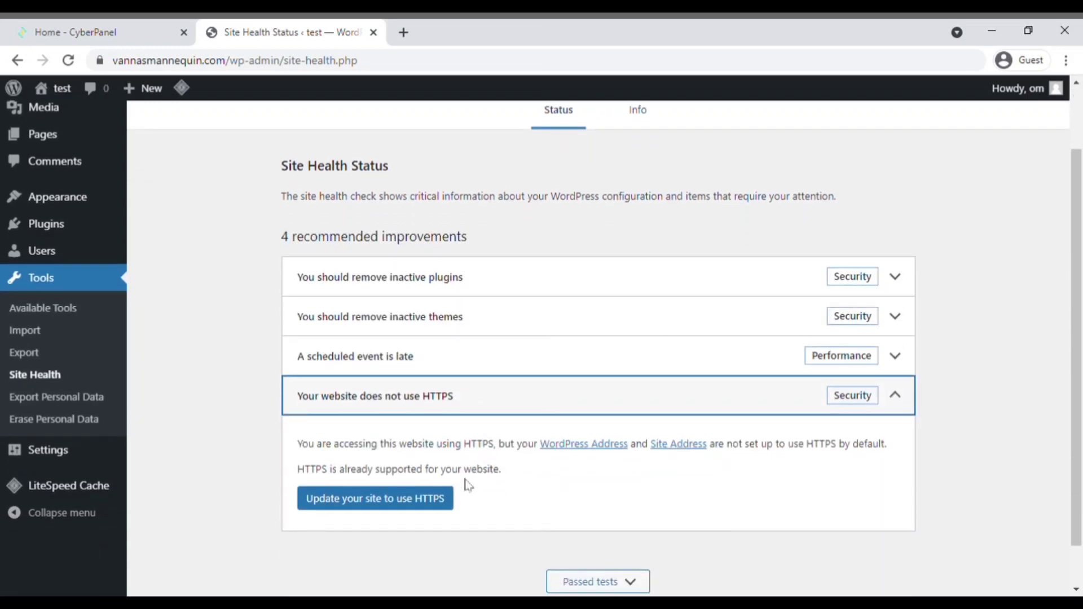
{"action": "left_click", "coordinate": [399, 502]}
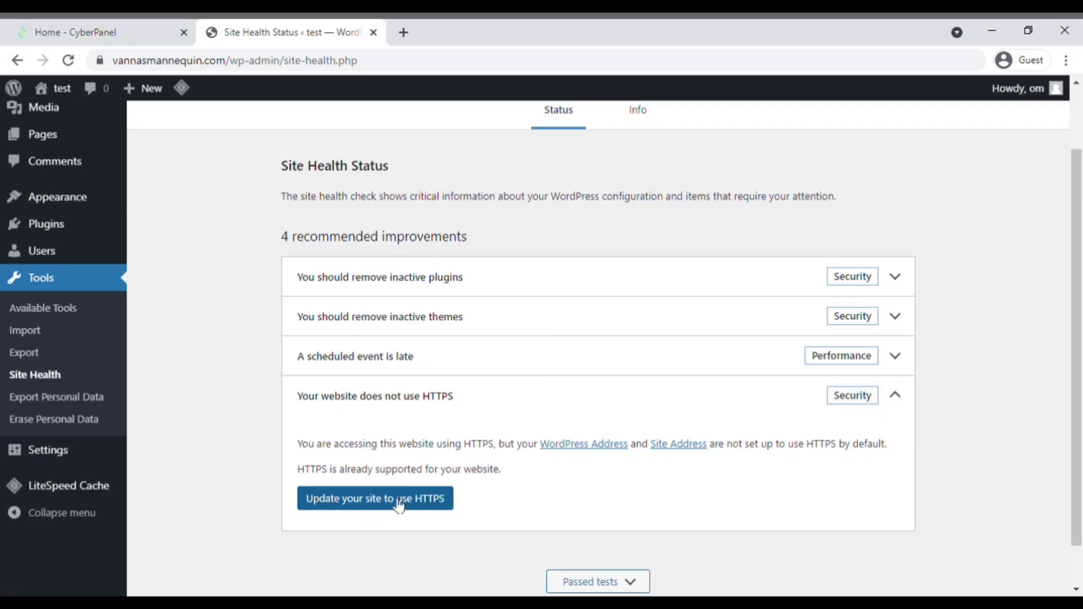
{"action": "type", "text": "om"}
{"action": "left_click", "coordinate": [485, 369]}
{"action": "left_click", "coordinate": [624, 409]}
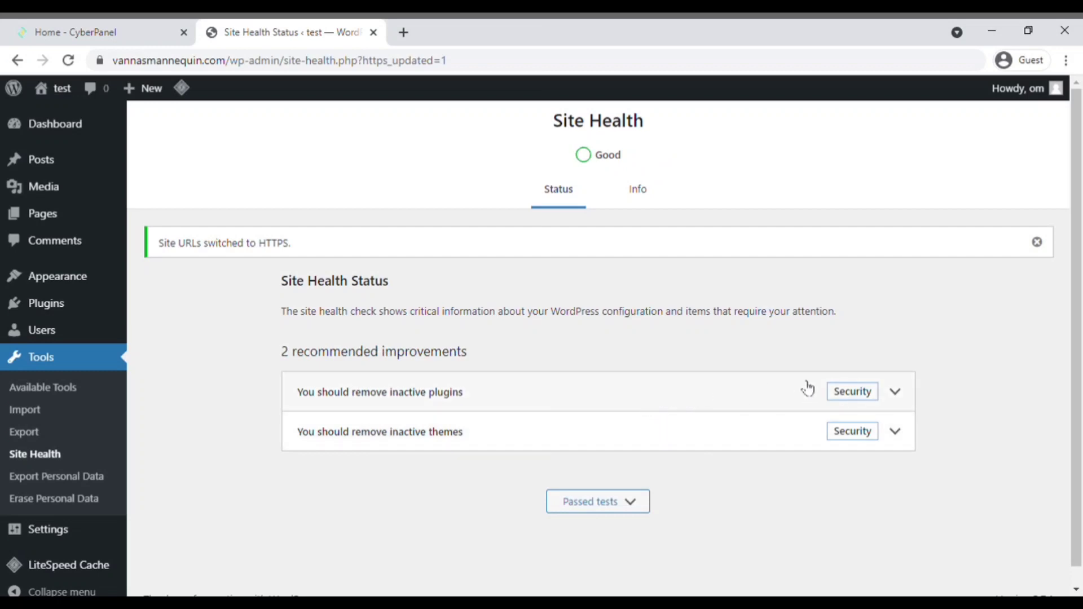
Step: Check Site Health Info > Server: 200M upload and post limits, 256M admin memory
{"action": "left_click", "coordinate": [647, 197]}
{"action": "scroll", "coordinate": [558, 411], "scroll_direction": "down", "scroll_amount": 4}
{"action": "left_click", "coordinate": [559, 411]}
{"action": "scroll", "coordinate": [529, 371], "scroll_direction": "down", "scroll_amount": 3}
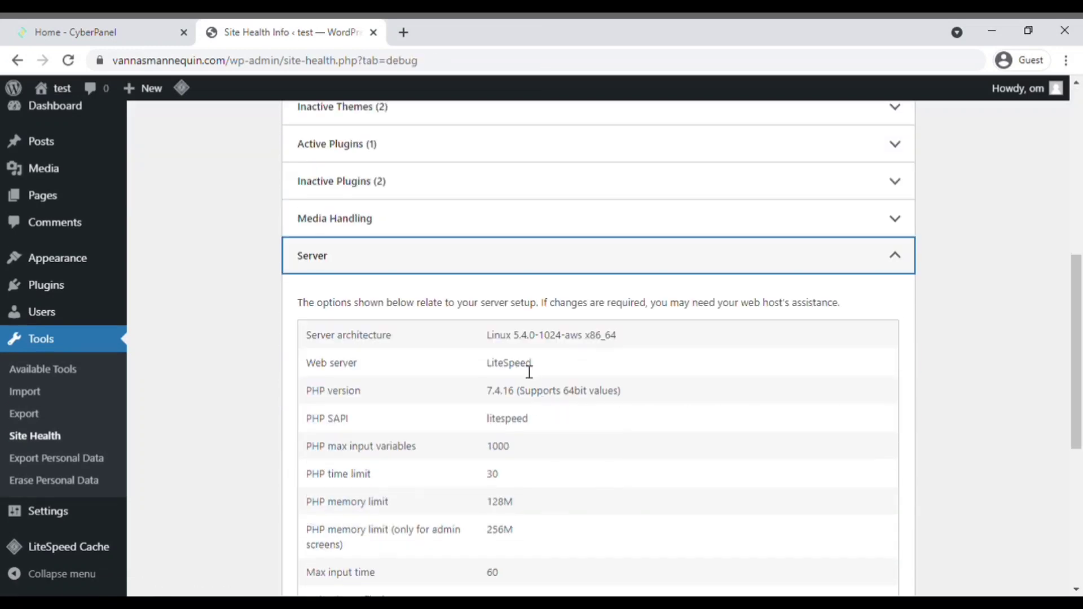
{"action": "scroll", "coordinate": [544, 401], "scroll_direction": "down", "scroll_amount": 1}
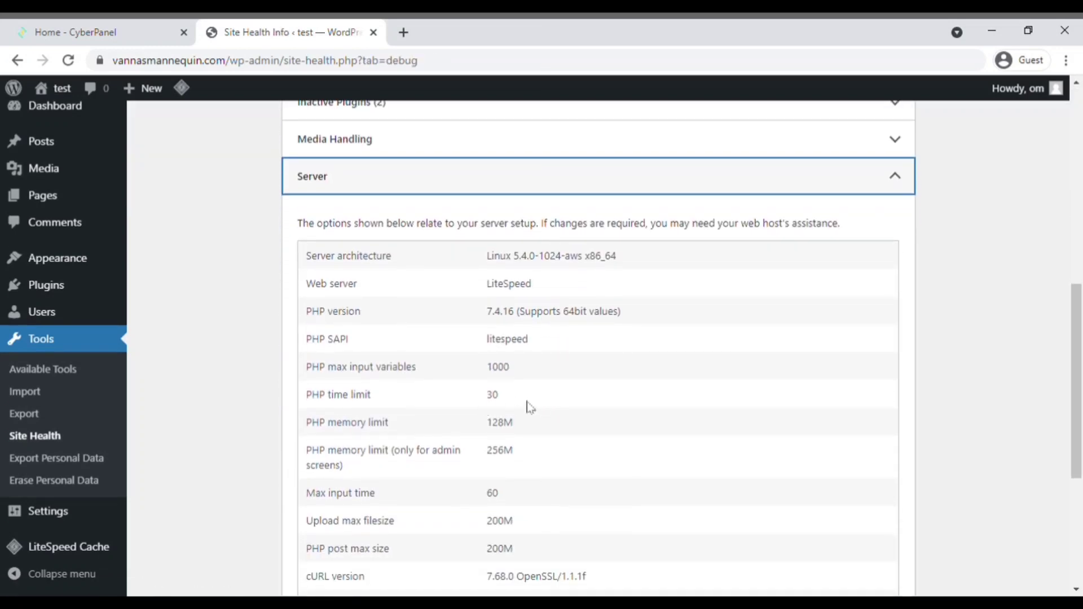
{"action": "scroll", "coordinate": [542, 418], "scroll_direction": "down", "scroll_amount": 1}
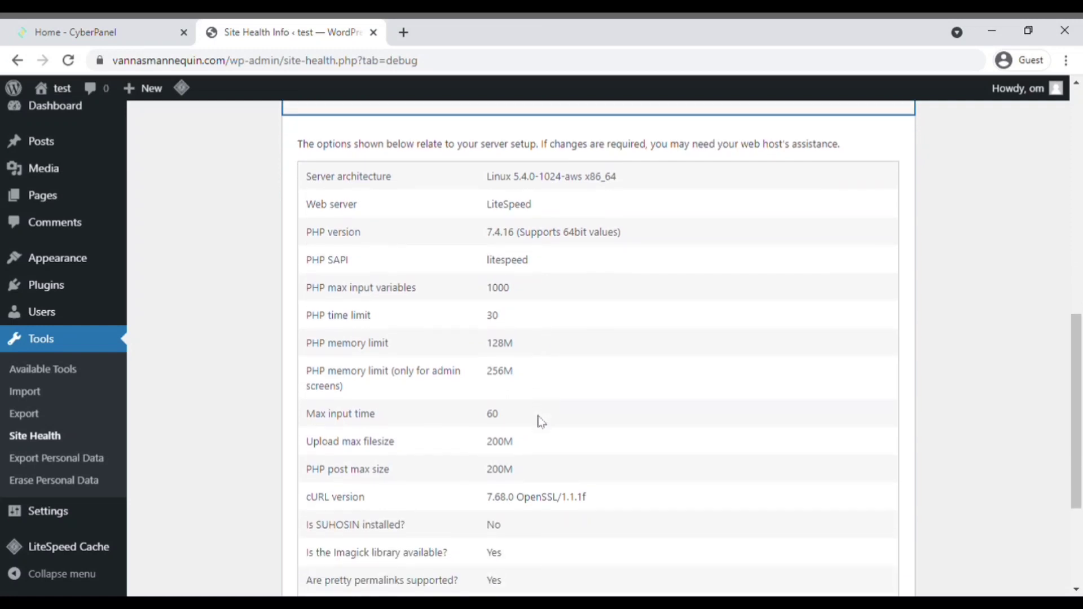
{"action": "double_click", "coordinate": [499, 379]}
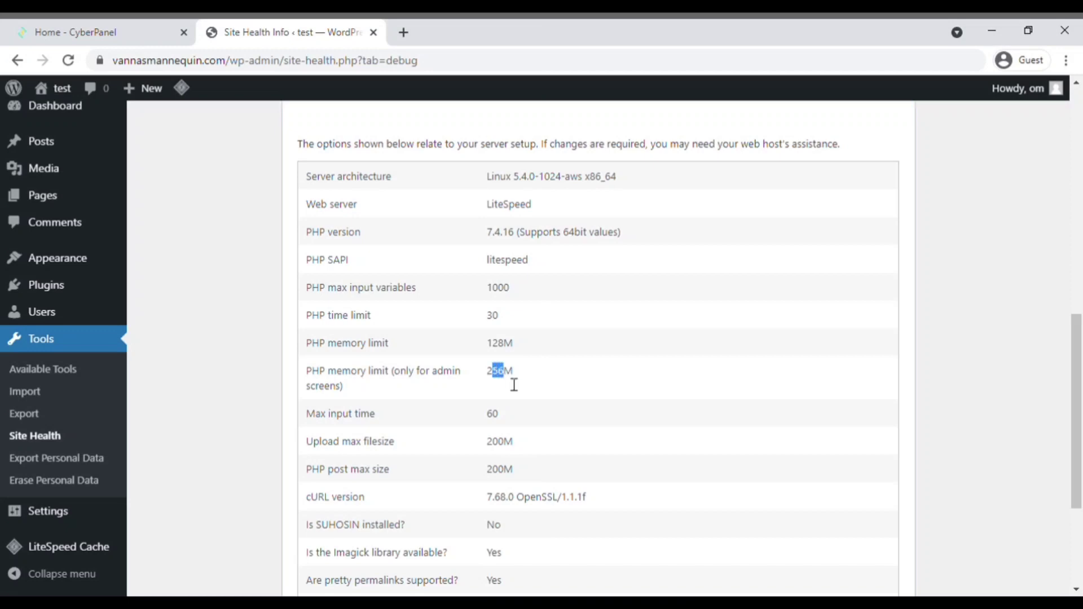
{"action": "left_click", "coordinate": [495, 385]}
Step: Open vannasmannequin.com's public_html/wp-config.php in the CyberPanel File Manager editor
{"action": "scroll", "coordinate": [166, 145], "scroll_direction": "up", "scroll_amount": 2}
{"action": "left_click", "coordinate": [55, 26]}
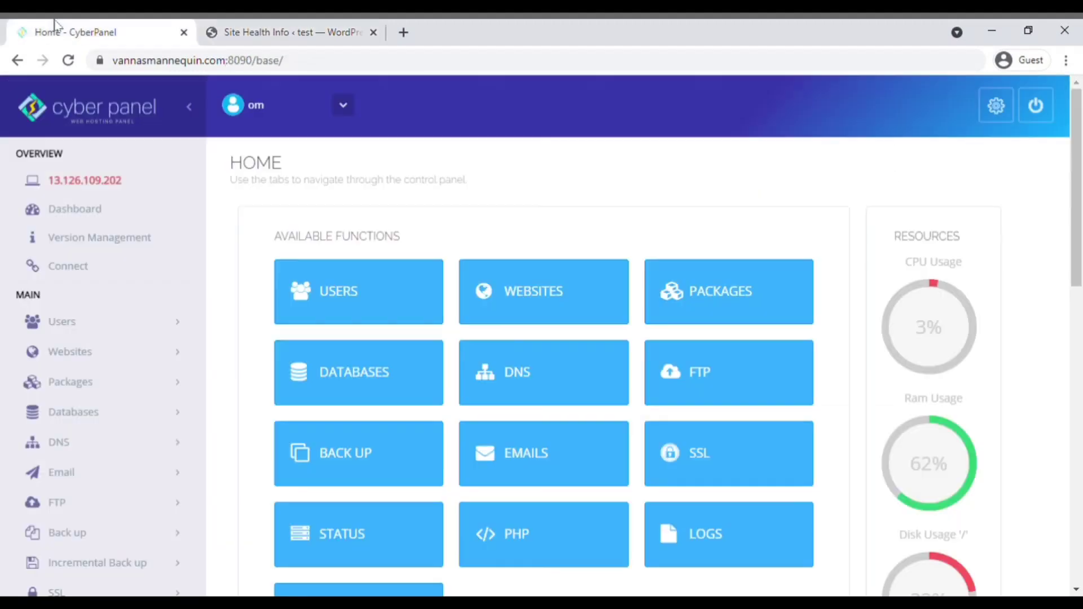
{"action": "left_click", "coordinate": [519, 289]}
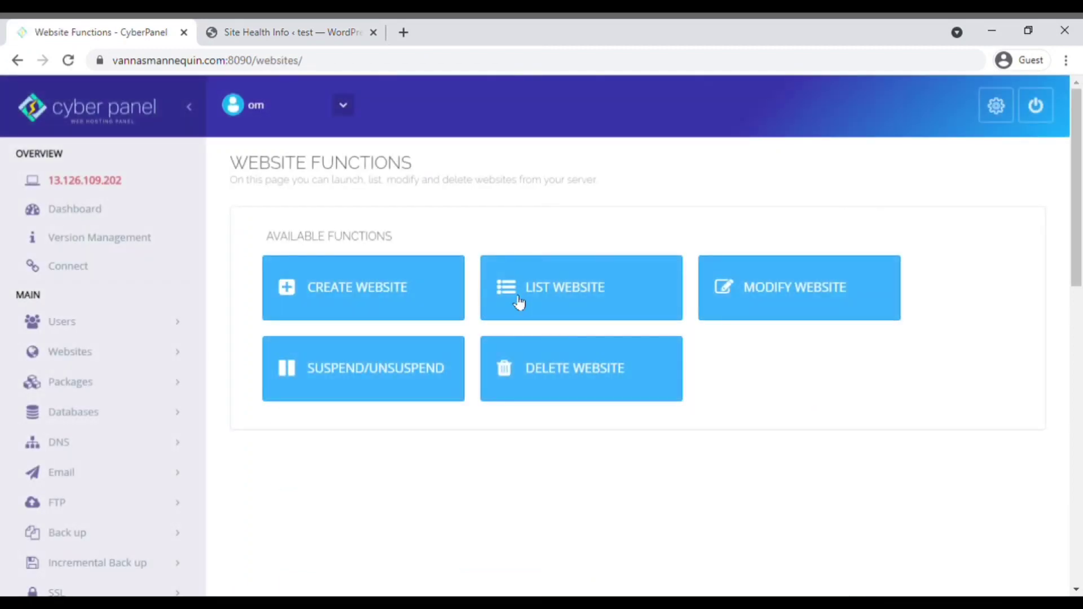
{"action": "left_click", "coordinate": [562, 293]}
{"action": "left_click", "coordinate": [940, 198]}
{"action": "scroll", "coordinate": [754, 304], "scroll_direction": "down", "scroll_amount": 10}
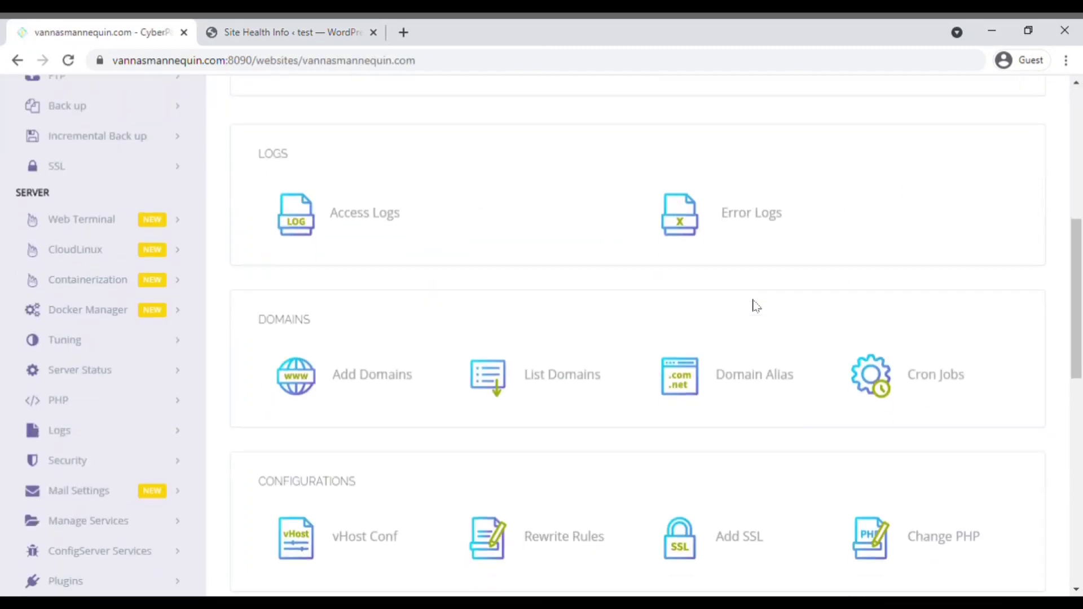
{"action": "left_click", "coordinate": [346, 266]}
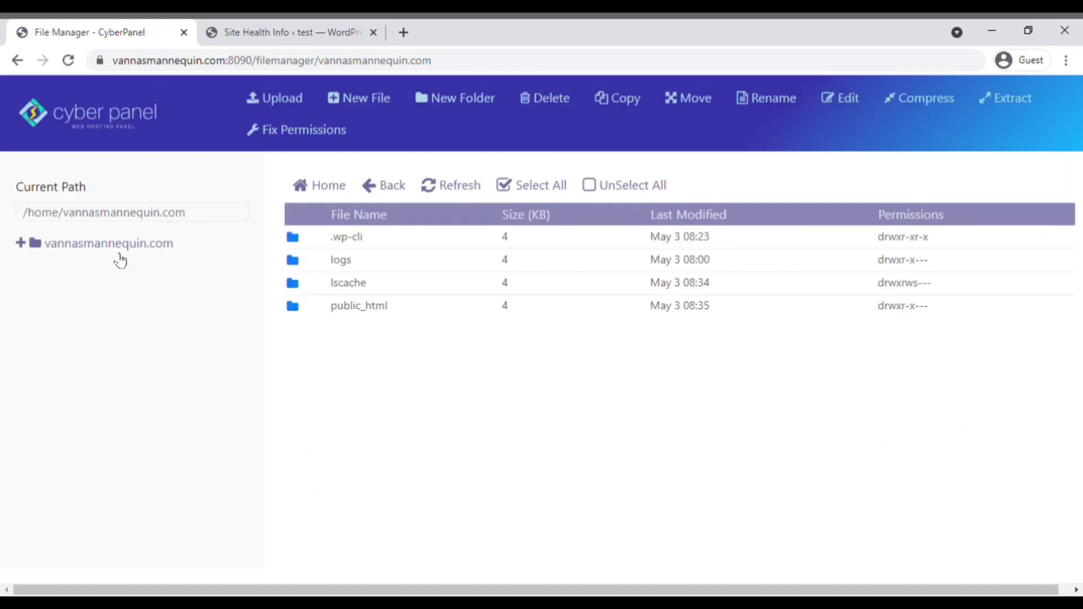
{"action": "double_click", "coordinate": [380, 315]}
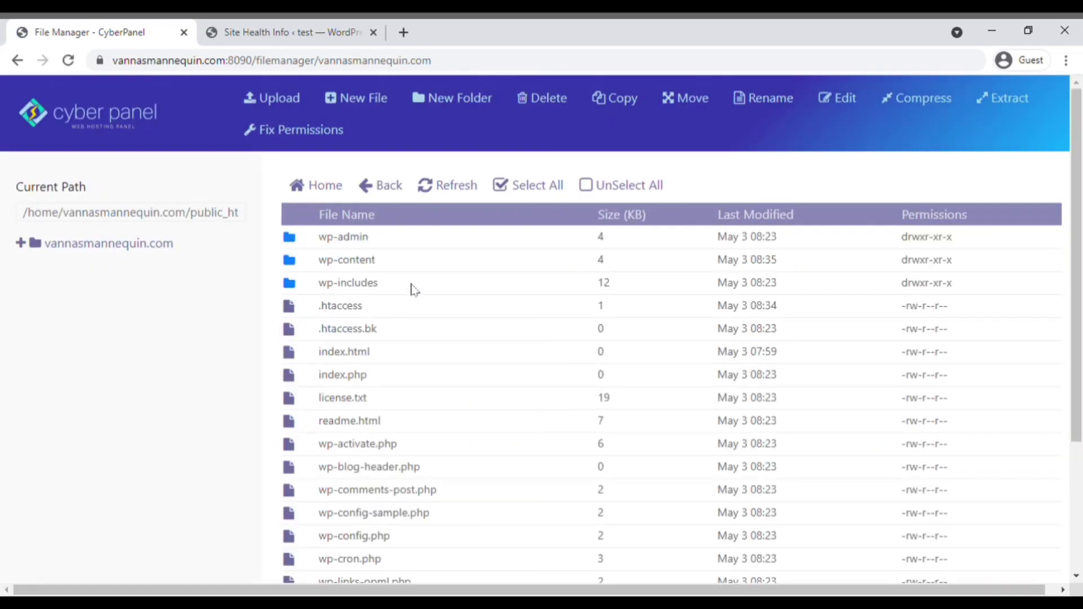
{"action": "scroll", "coordinate": [369, 312], "scroll_direction": "down", "scroll_amount": 3}
{"action": "left_click", "coordinate": [345, 379]}
{"action": "right_click", "coordinate": [339, 378]}
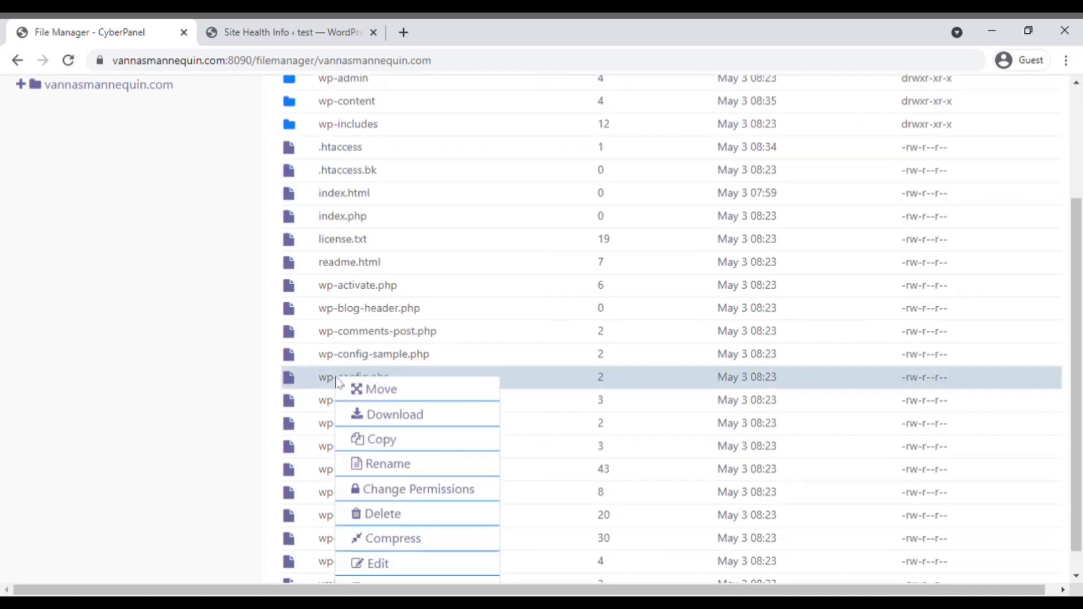
{"action": "left_click", "coordinate": [404, 567]}
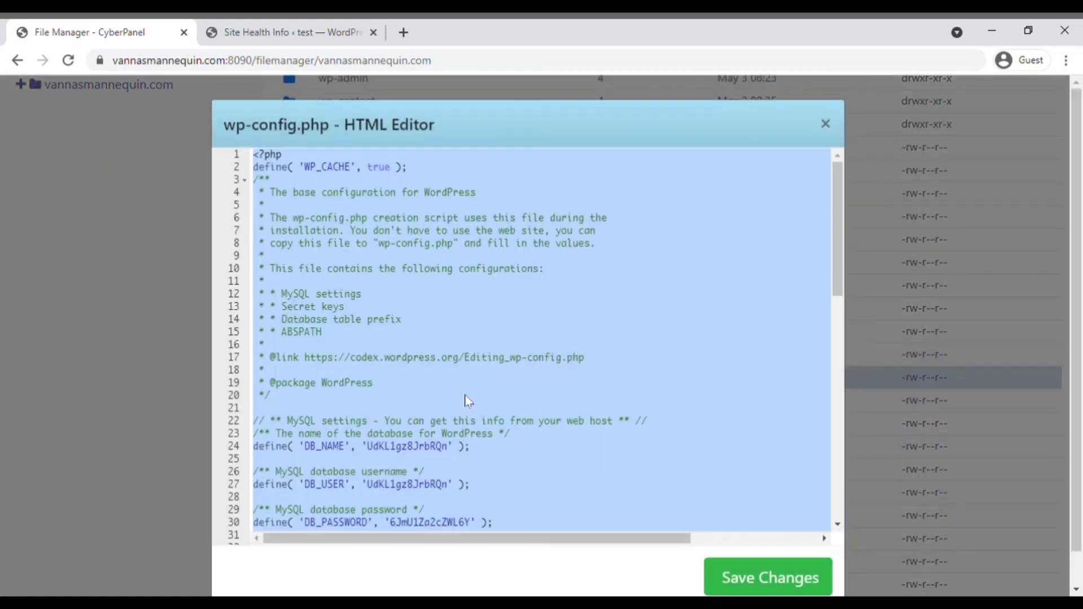
Step: Insert a WP_MEMORY_LIMIT definition of '1000M' after the DB_COLLATE line and save the file
{"action": "left_click", "coordinate": [456, 341]}
{"action": "scroll", "coordinate": [455, 338], "scroll_direction": "down", "scroll_amount": 5}
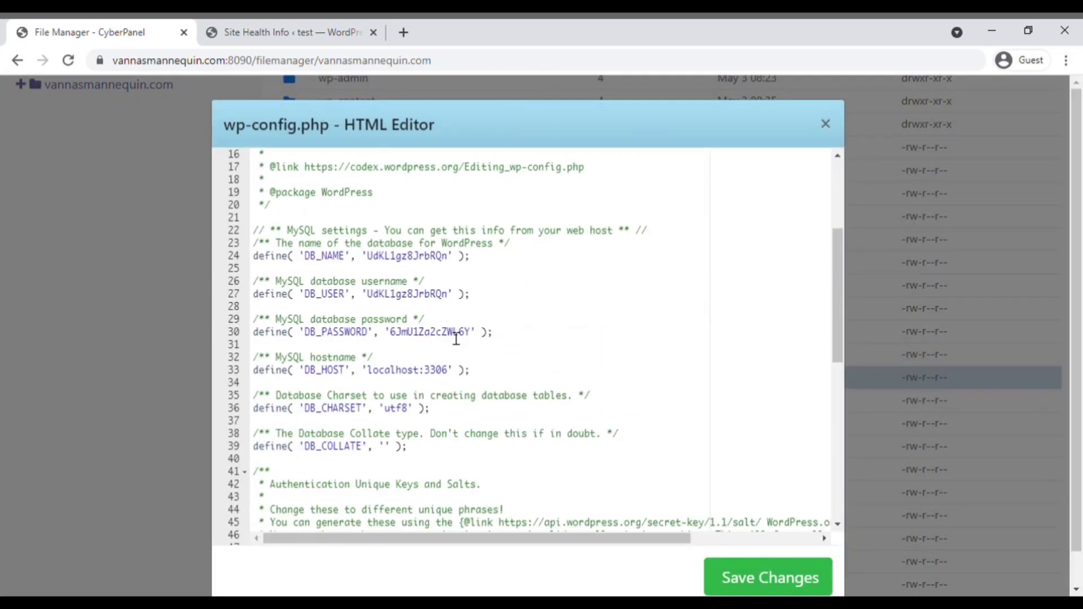
{"action": "left_click", "coordinate": [445, 447]}
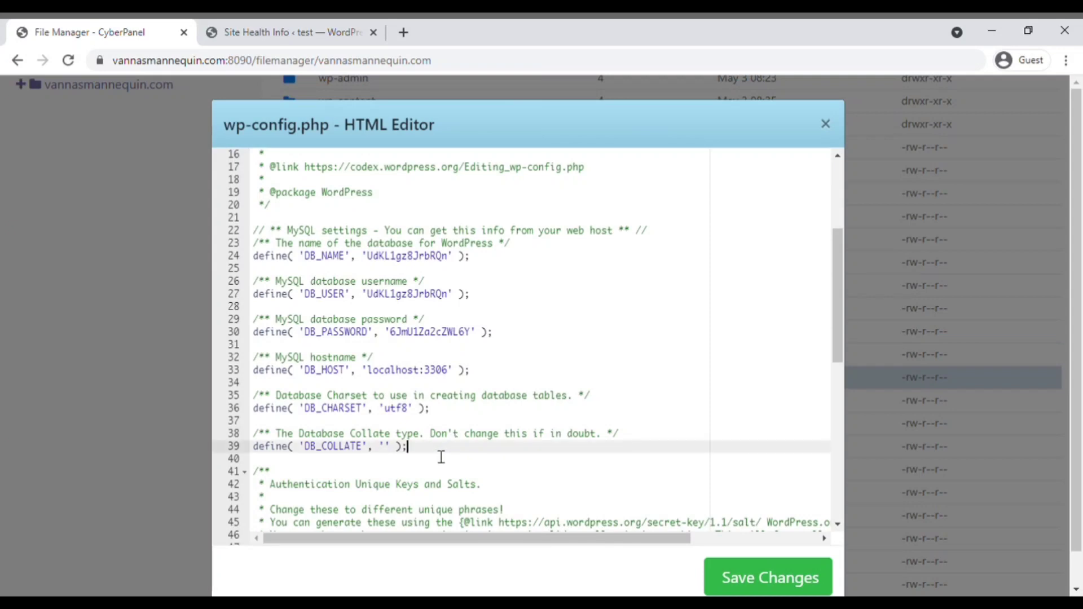
{"action": "key", "text": "Return"}
{"action": "key", "text": "Return"}
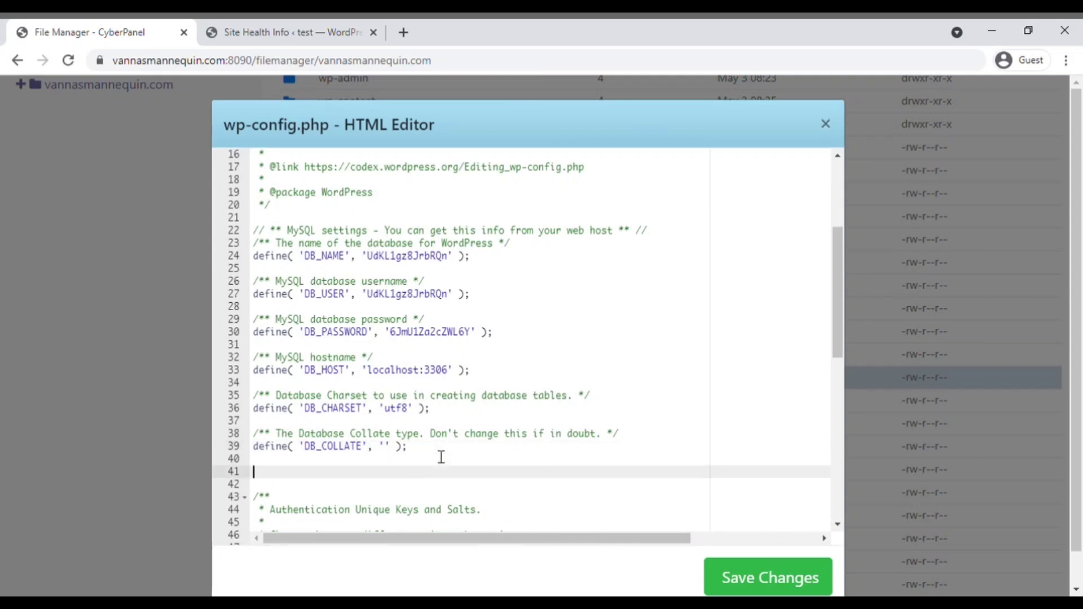
{"action": "type", "text": "define( 'WP_MEMORY_LIMIT', '256M' );"}
{"action": "left_click_drag", "start_coordinate": [413, 472], "coordinate": [436, 480]}
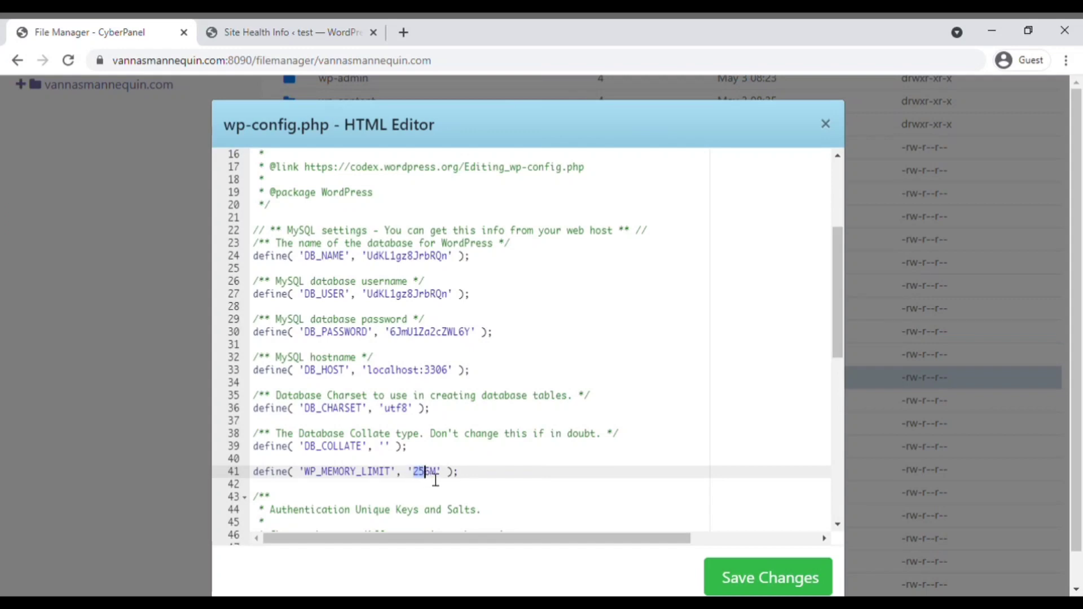
{"action": "type", "text": "1000"}
{"action": "left_click", "coordinate": [766, 573]}
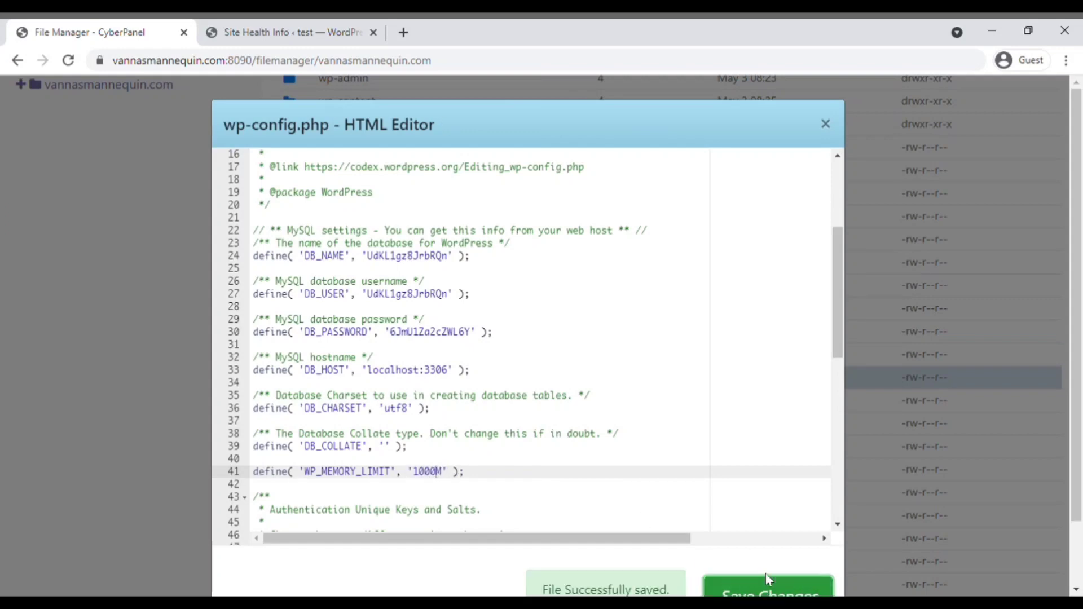
{"action": "scroll", "coordinate": [730, 540], "scroll_direction": "down", "scroll_amount": 2}
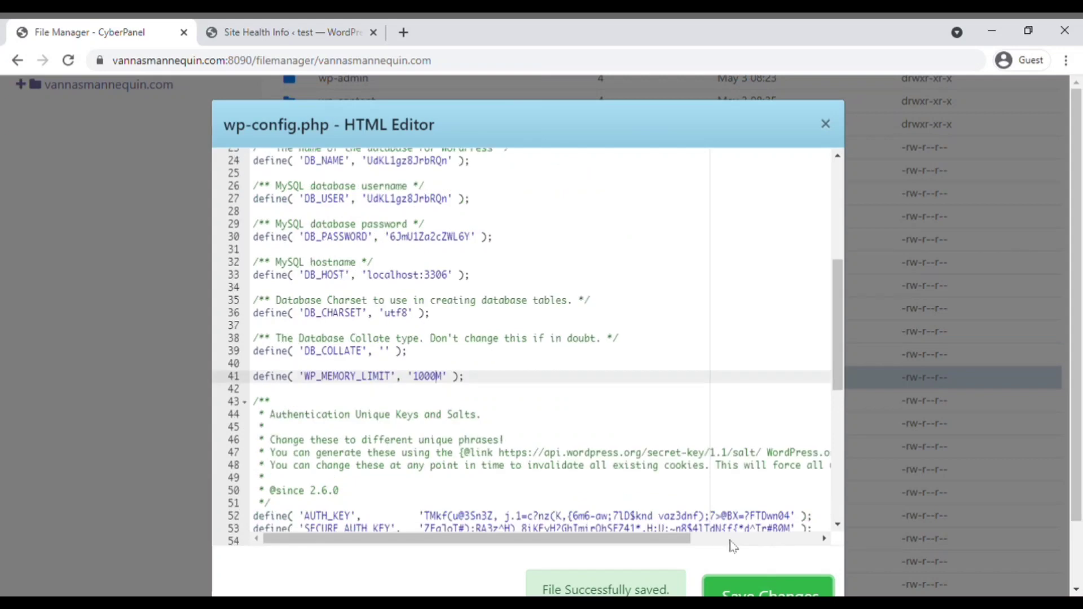
{"action": "left_click", "coordinate": [825, 125]}
{"action": "scroll", "coordinate": [507, 133], "scroll_direction": "up", "scroll_amount": 3}
Step: Reload Site Health Info and confirm the Server section's PHP memory limit shows 1000M
{"action": "left_click", "coordinate": [271, 32]}
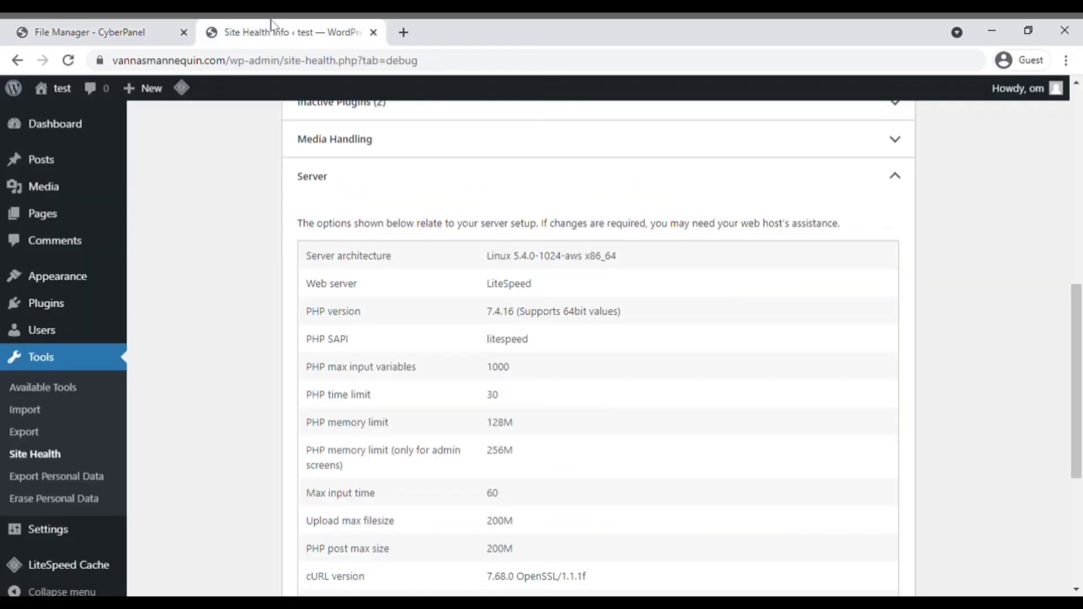
{"action": "left_click", "coordinate": [68, 60]}
{"action": "left_click", "coordinate": [897, 418]}
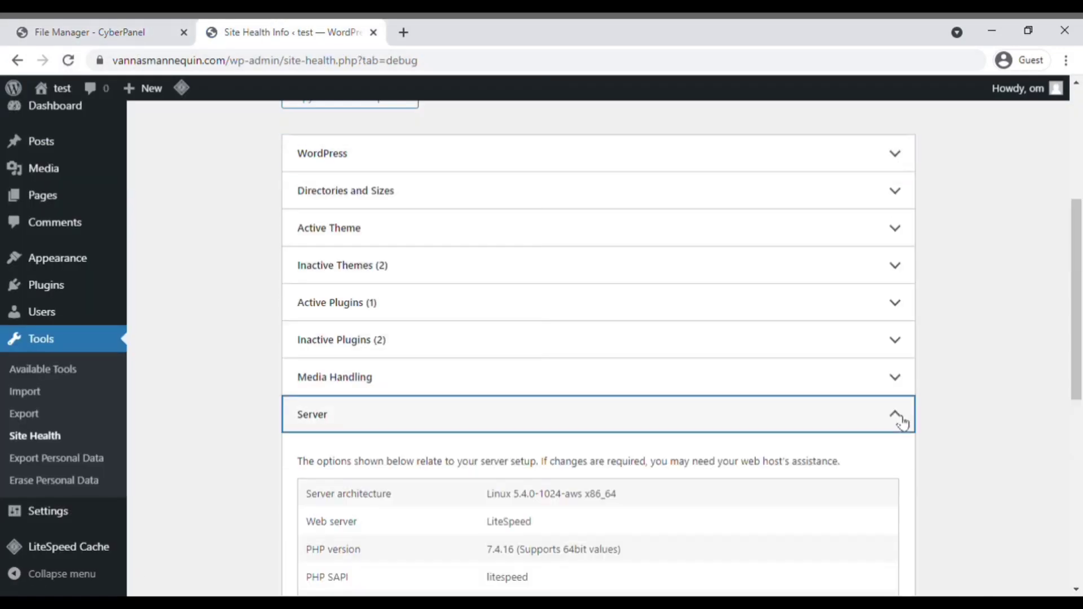
{"action": "scroll", "coordinate": [902, 423], "scroll_direction": "down", "scroll_amount": 4}
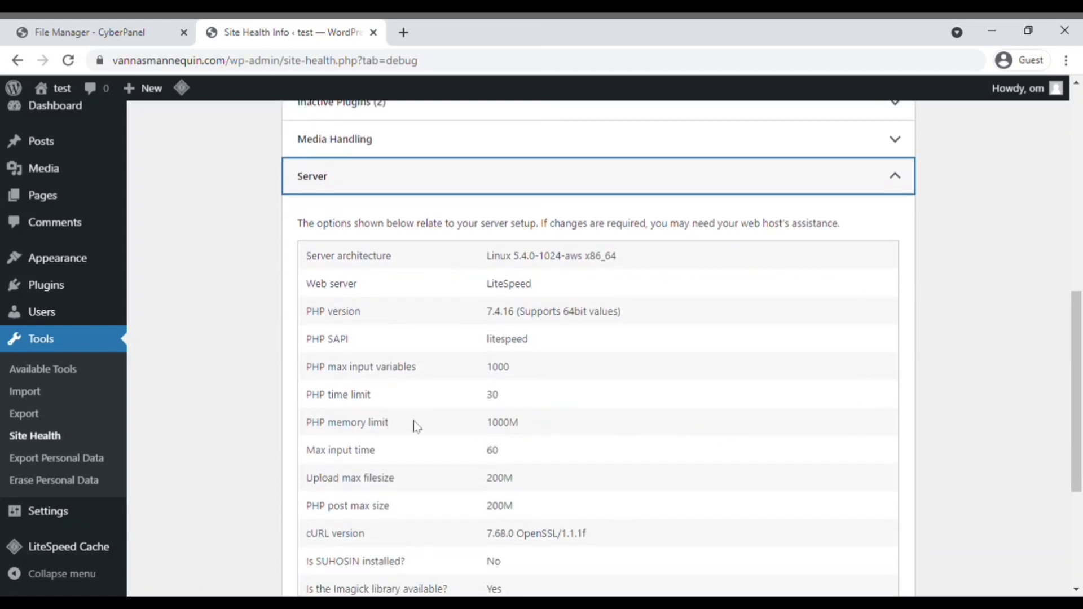
{"action": "left_click_drag", "start_coordinate": [492, 422], "coordinate": [523, 429]}
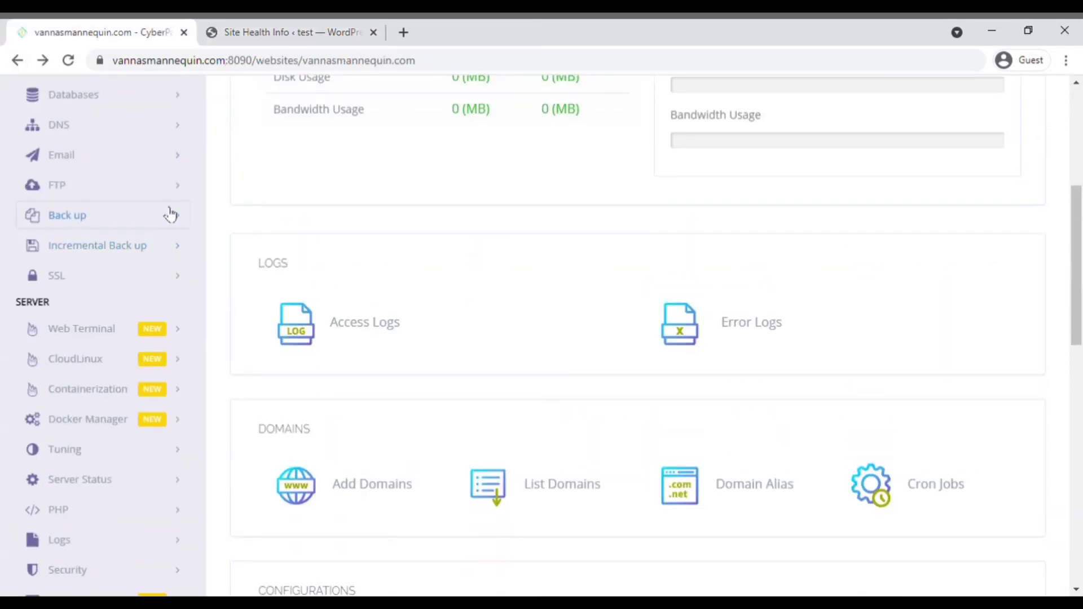
Step: Pick the website on the Create Back up page and start a backup
{"action": "left_click", "coordinate": [168, 214]}
{"action": "left_click", "coordinate": [79, 251]}
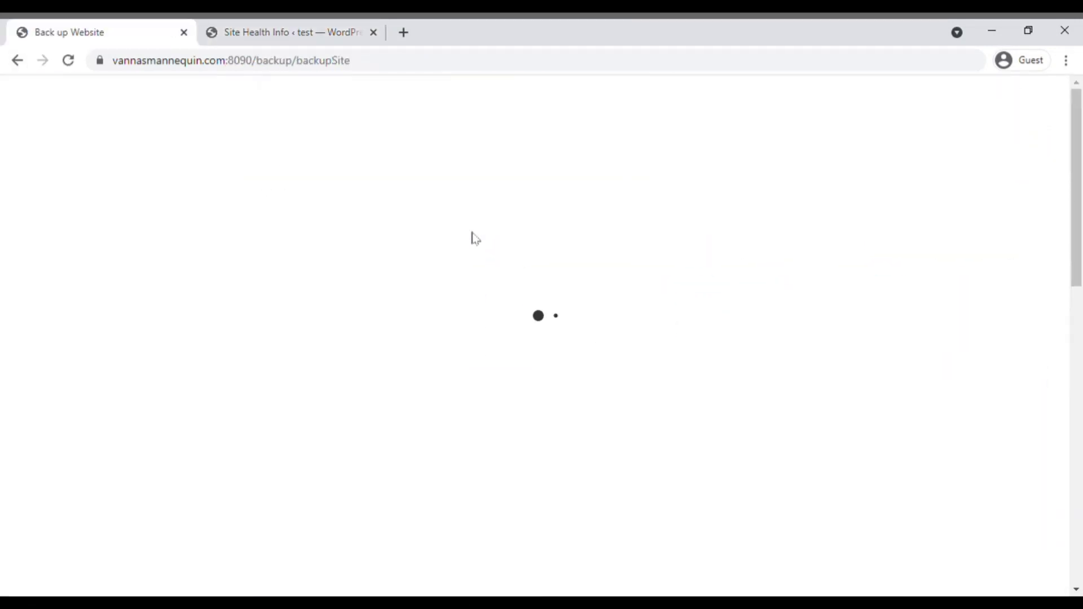
{"action": "left_click", "coordinate": [525, 273]}
{"action": "left_click", "coordinate": [527, 334]}
{"action": "scroll", "coordinate": [564, 395], "scroll_direction": "down", "scroll_amount": 1}
{"action": "left_click", "coordinate": [569, 338]}
{"action": "scroll", "coordinate": [564, 395], "scroll_direction": "down", "scroll_amount": 4}
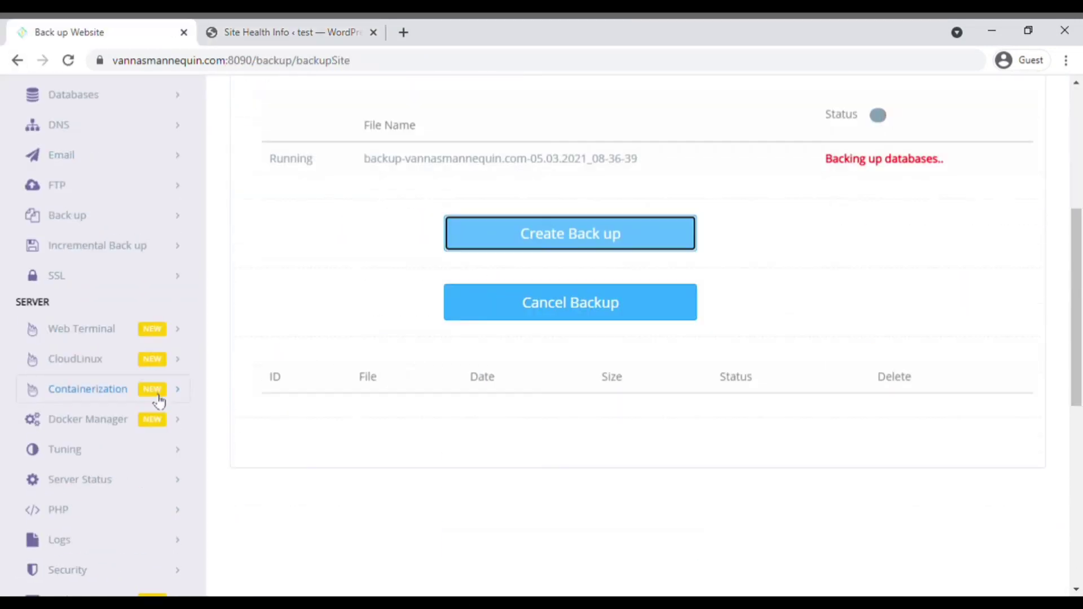
Step: Review the backup schedule settings, setting the frequency to Daily
{"action": "left_click", "coordinate": [68, 212]}
{"action": "left_click", "coordinate": [109, 331]}
{"action": "left_click", "coordinate": [487, 337]}
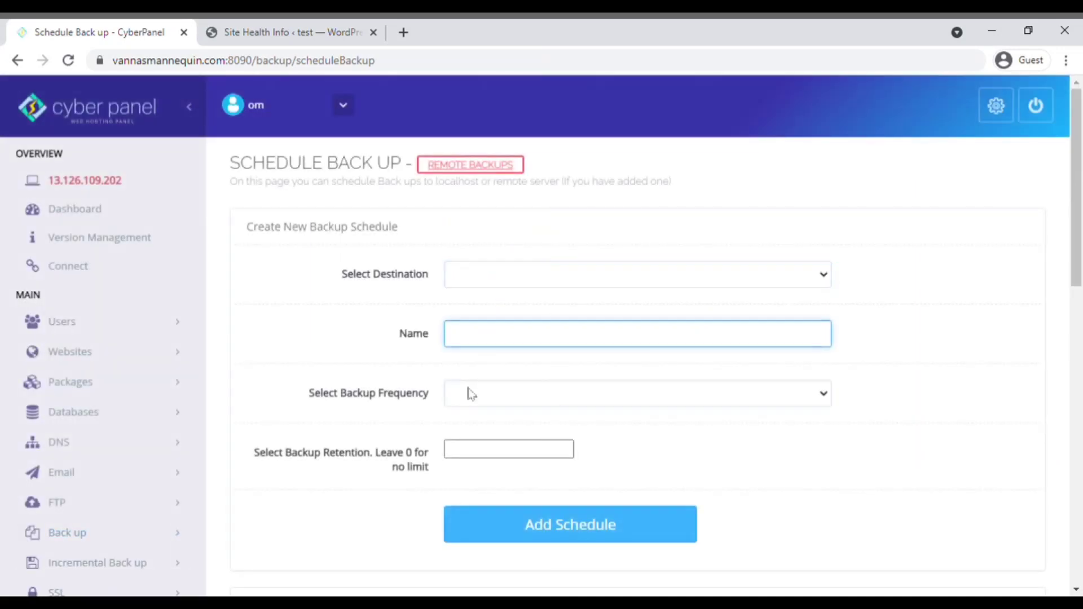
{"action": "left_click", "coordinate": [473, 394]}
{"action": "left_click", "coordinate": [474, 430]}
{"action": "left_click", "coordinate": [490, 453]}
{"action": "scroll", "coordinate": [96, 333], "scroll_direction": "down", "scroll_amount": 4}
{"action": "left_click", "coordinate": [104, 247]}
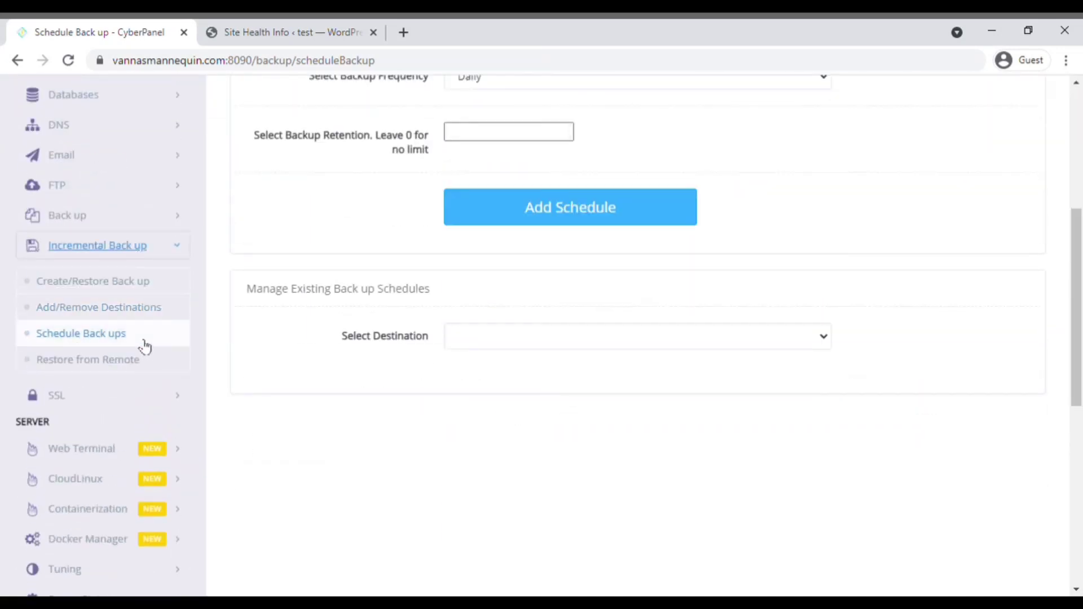
Step: Review the Google Drive backup setup, then go to the Create Email Account page
{"action": "left_click", "coordinate": [68, 215]}
{"action": "left_click", "coordinate": [110, 355]}
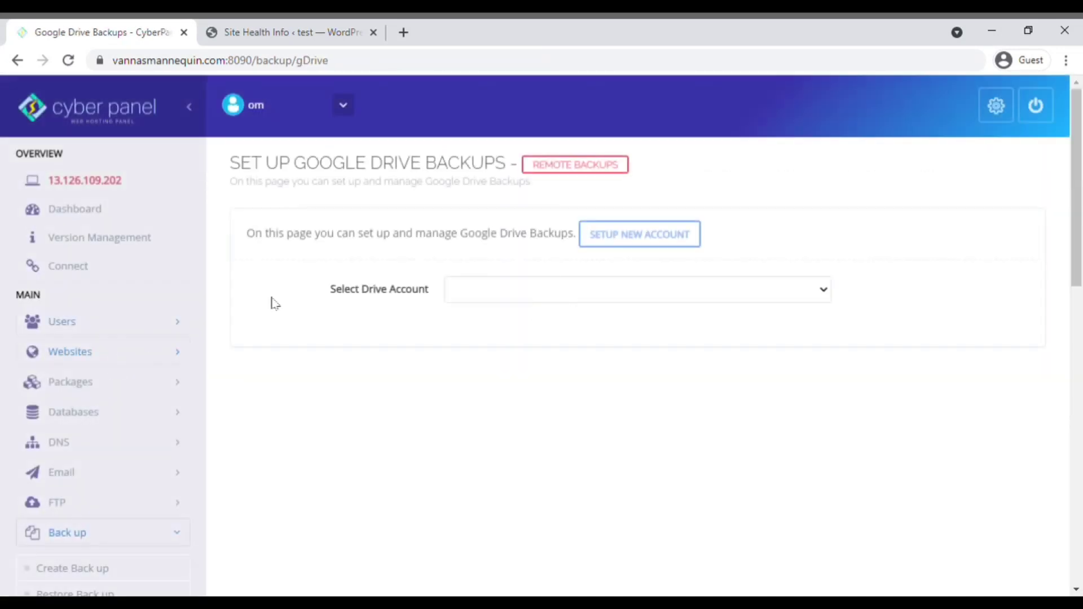
{"action": "scroll", "coordinate": [99, 338], "scroll_direction": "down", "scroll_amount": 4}
{"action": "left_click", "coordinate": [97, 325]}
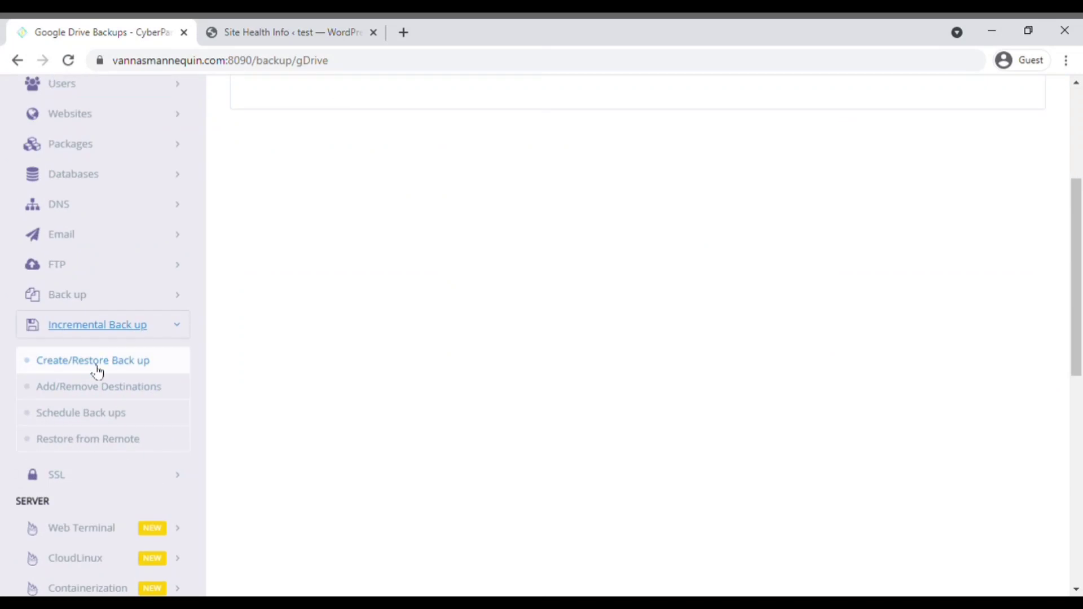
{"action": "left_click", "coordinate": [114, 237]}
{"action": "left_click", "coordinate": [94, 272]}
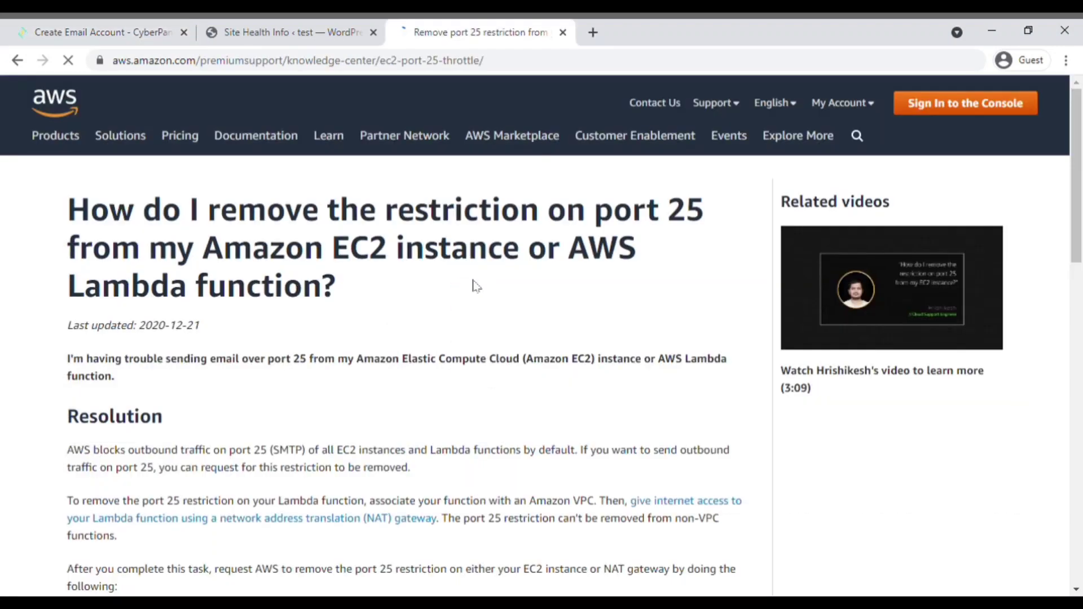
Step: Close the port 25 article, choose vannasmannequin.com, and focus the new mailbox's user name field
{"action": "scroll", "coordinate": [476, 284], "scroll_direction": "down", "scroll_amount": 8}
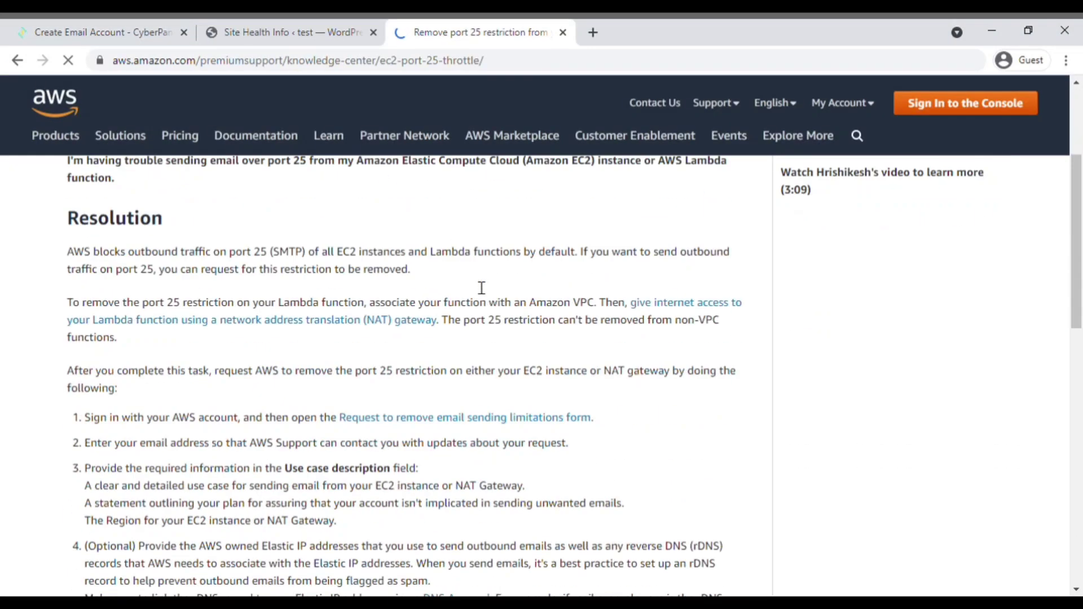
{"action": "scroll", "coordinate": [481, 288], "scroll_direction": "up", "scroll_amount": 6}
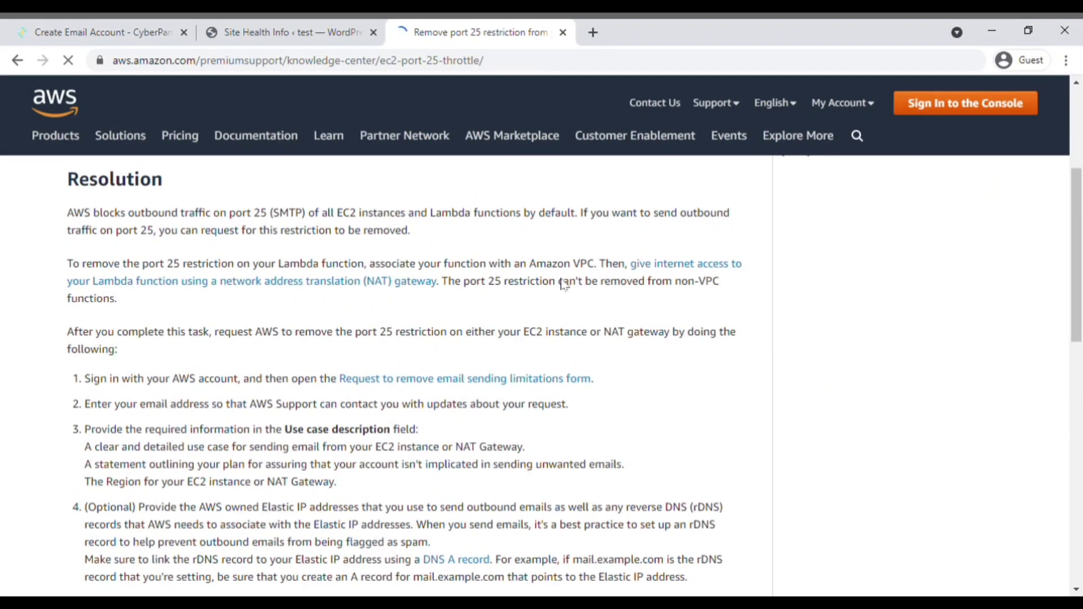
{"action": "scroll", "coordinate": [660, 287], "scroll_direction": "up", "scroll_amount": 1}
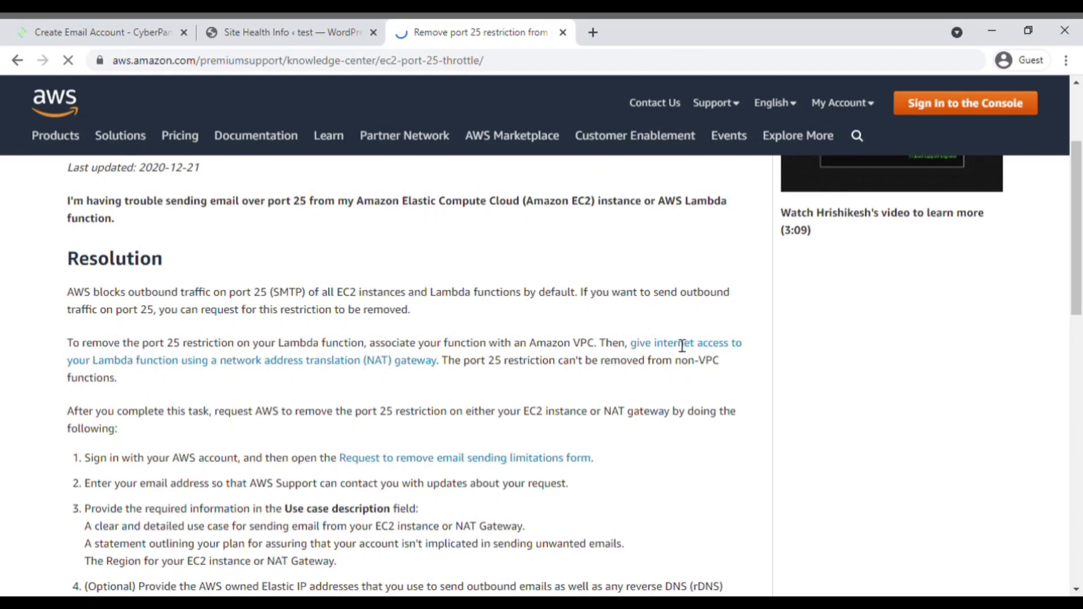
{"action": "key", "text": "ctrl+w"}
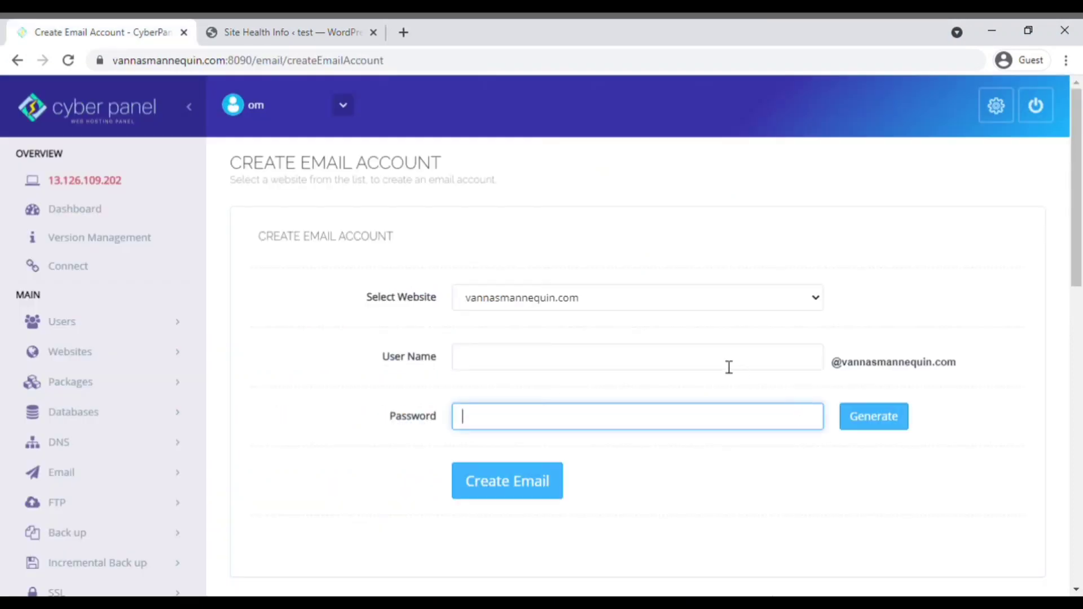
{"action": "left_click", "coordinate": [852, 367]}
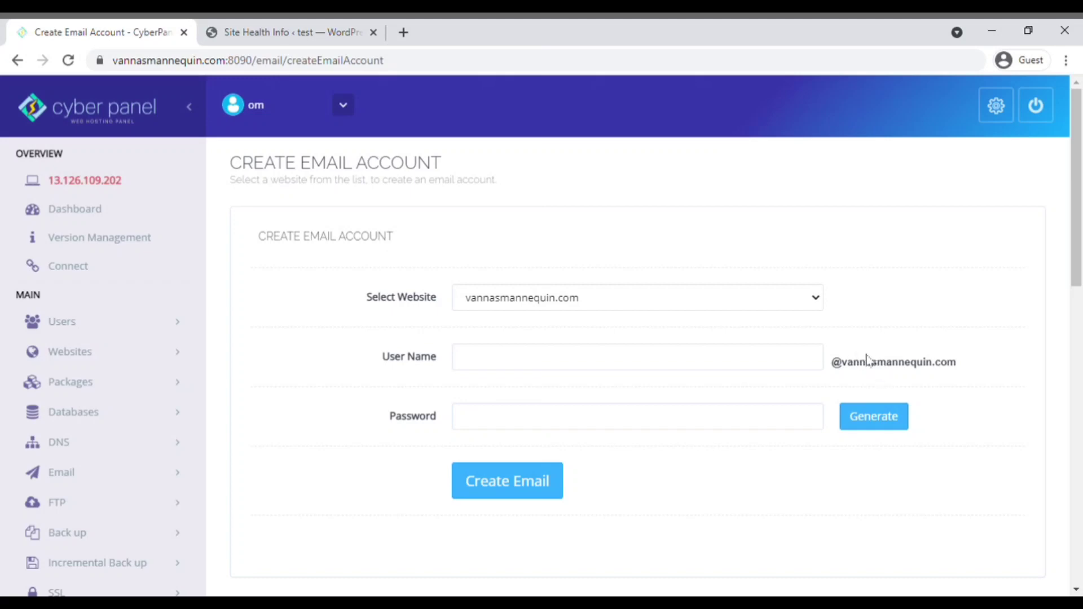
{"action": "left_click", "coordinate": [790, 367]}
{"action": "left_click_drag", "start_coordinate": [832, 365], "coordinate": [964, 369]}
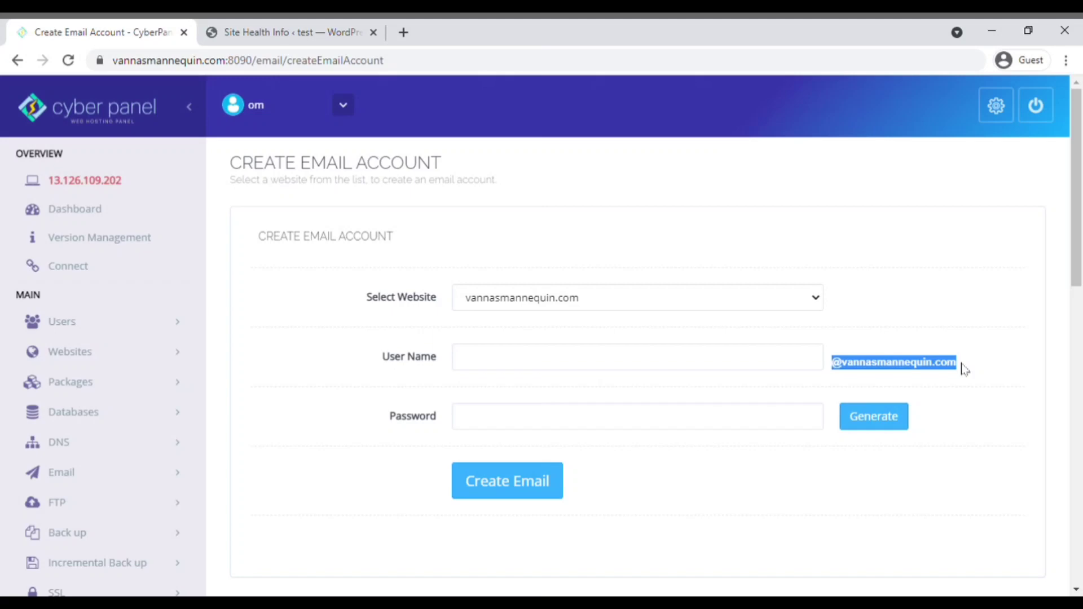
{"action": "left_click", "coordinate": [822, 354]}
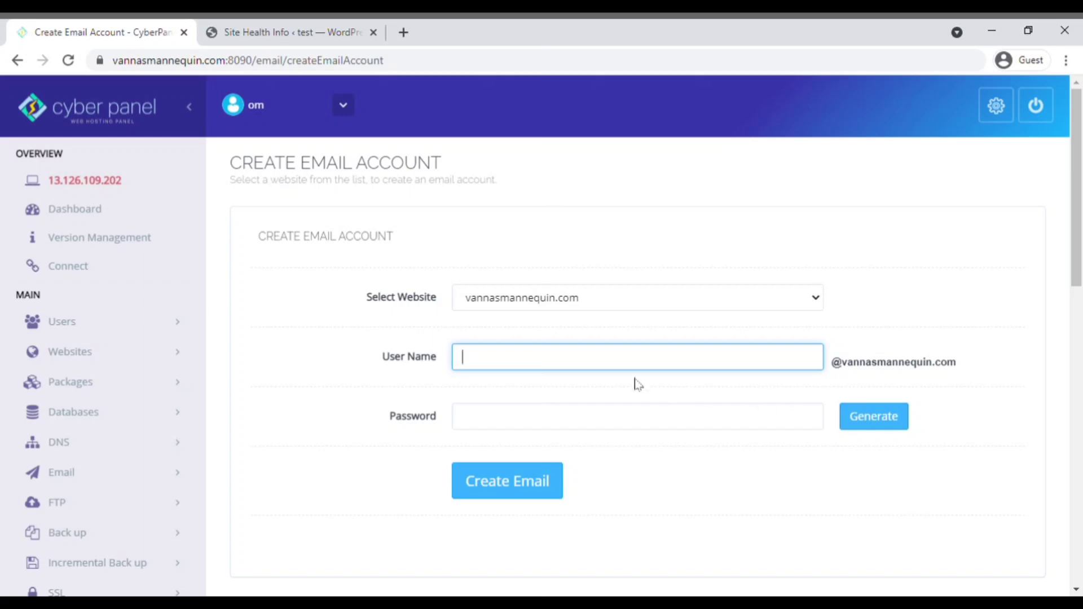
{"action": "left_click", "coordinate": [466, 339]}
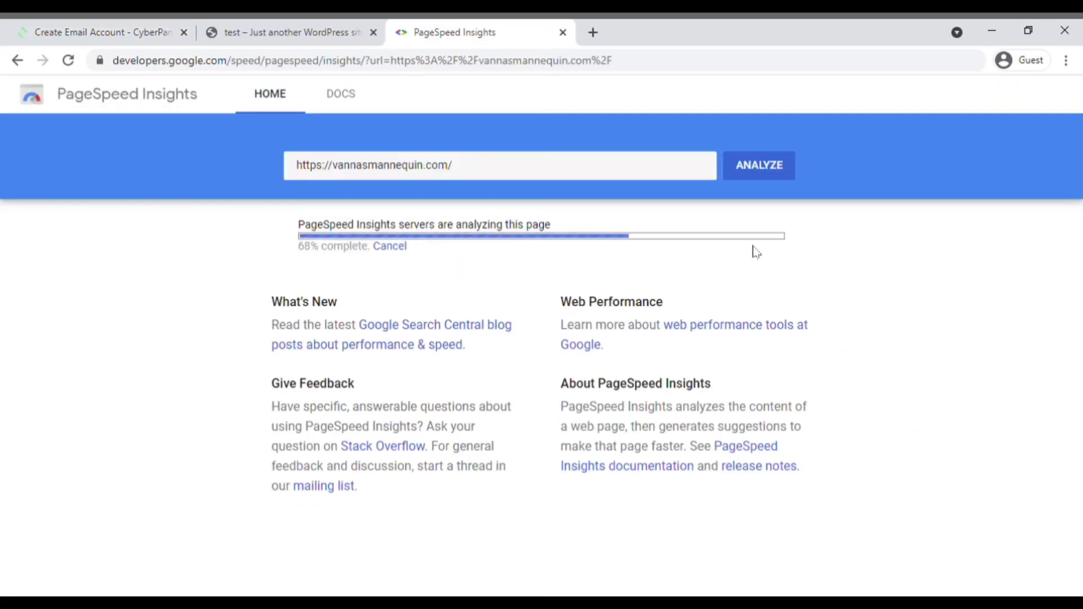
Step: Check the vannasmannequin.com desktop results, then switch back to the mobile results
{"action": "scroll", "coordinate": [652, 339], "scroll_direction": "down", "scroll_amount": 1}
{"action": "scroll", "coordinate": [634, 334], "scroll_direction": "up", "scroll_amount": 1}
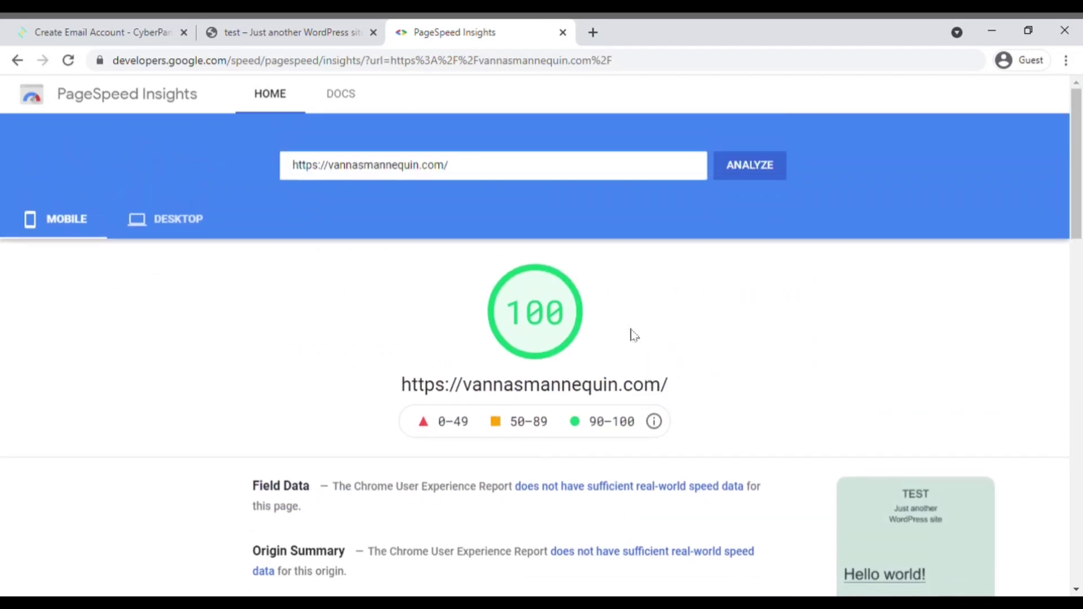
{"action": "left_click", "coordinate": [177, 219]}
{"action": "scroll", "coordinate": [600, 386], "scroll_direction": "down", "scroll_amount": 10}
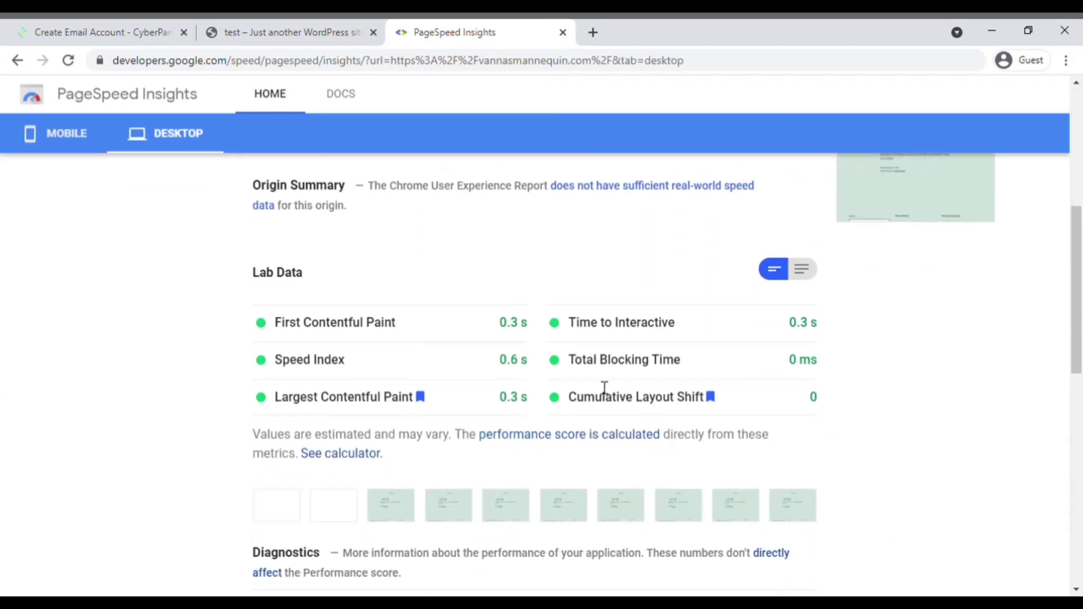
{"action": "scroll", "coordinate": [597, 387], "scroll_direction": "down", "scroll_amount": 3}
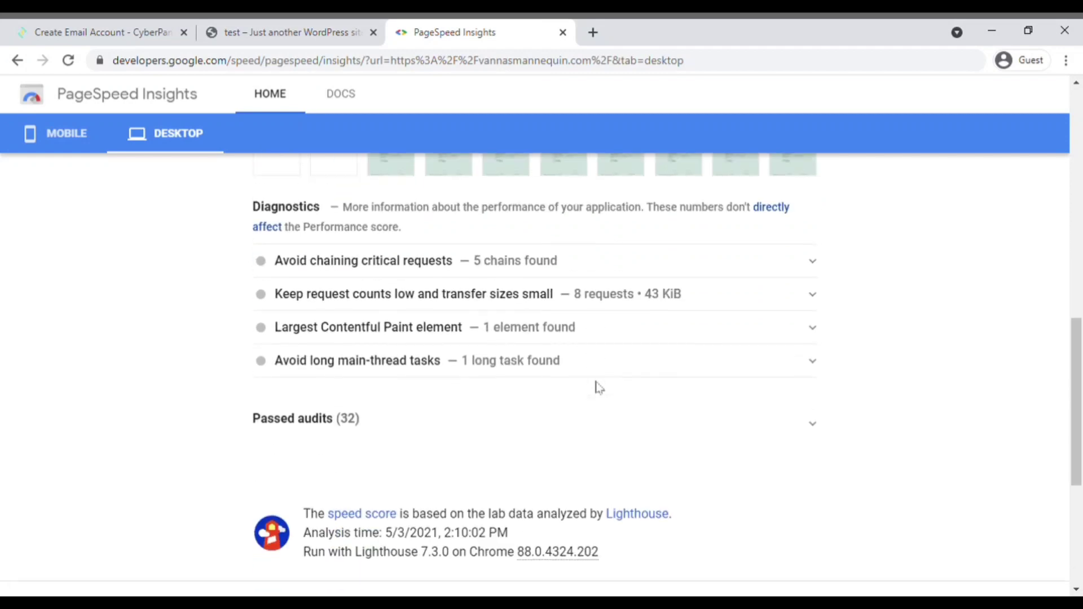
{"action": "scroll", "coordinate": [376, 404], "scroll_direction": "up", "scroll_amount": 15}
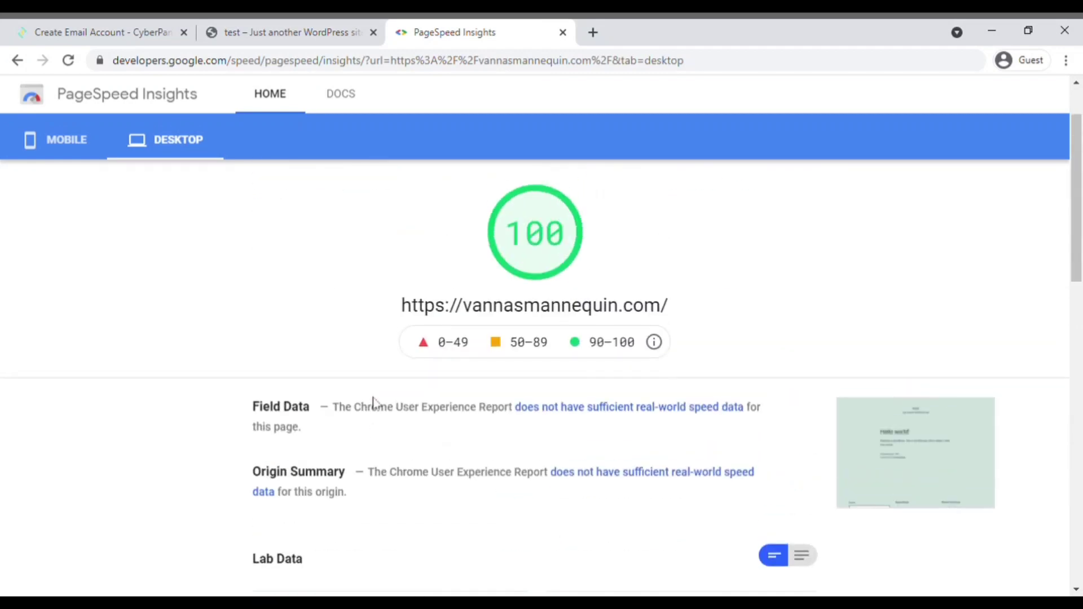
{"action": "left_click", "coordinate": [50, 226]}
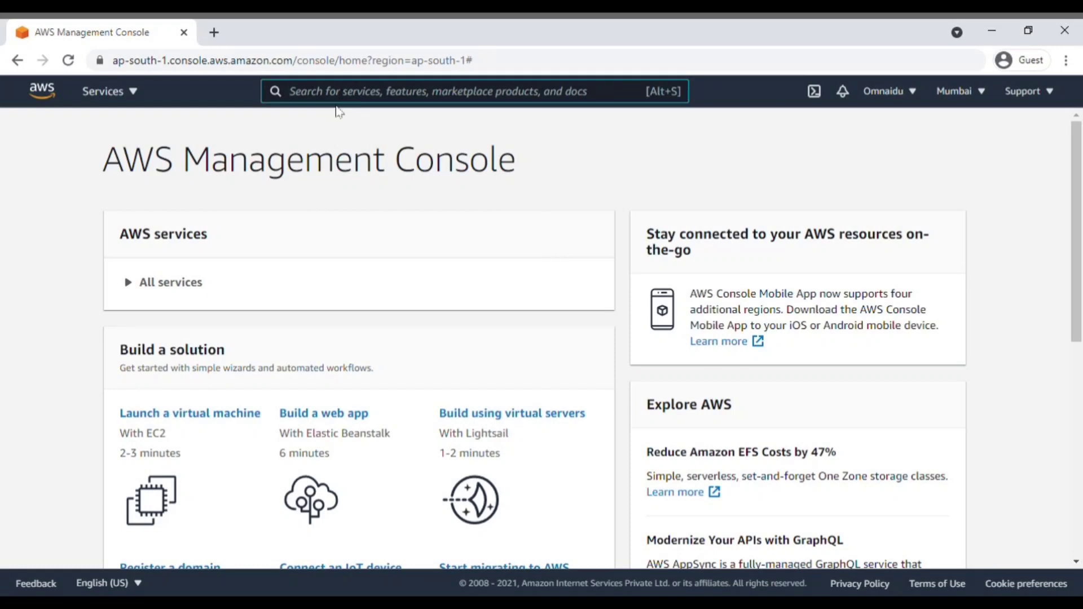
Step: Terminate the running t2.micro EC2 instance
{"action": "left_click", "coordinate": [144, 97]}
{"action": "left_click", "coordinate": [344, 189]}
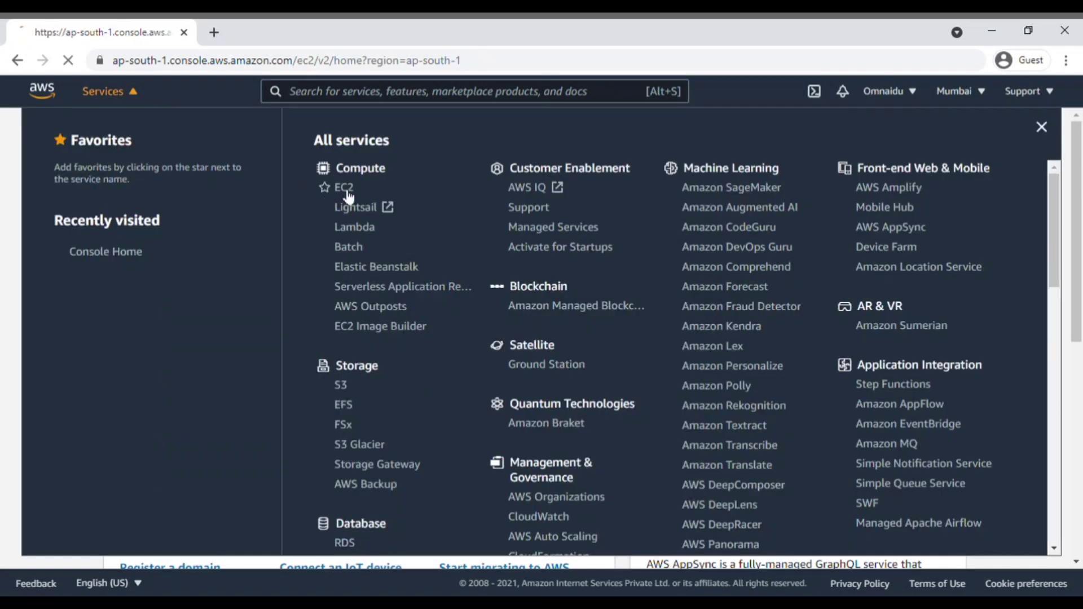
{"action": "left_click", "coordinate": [299, 304]}
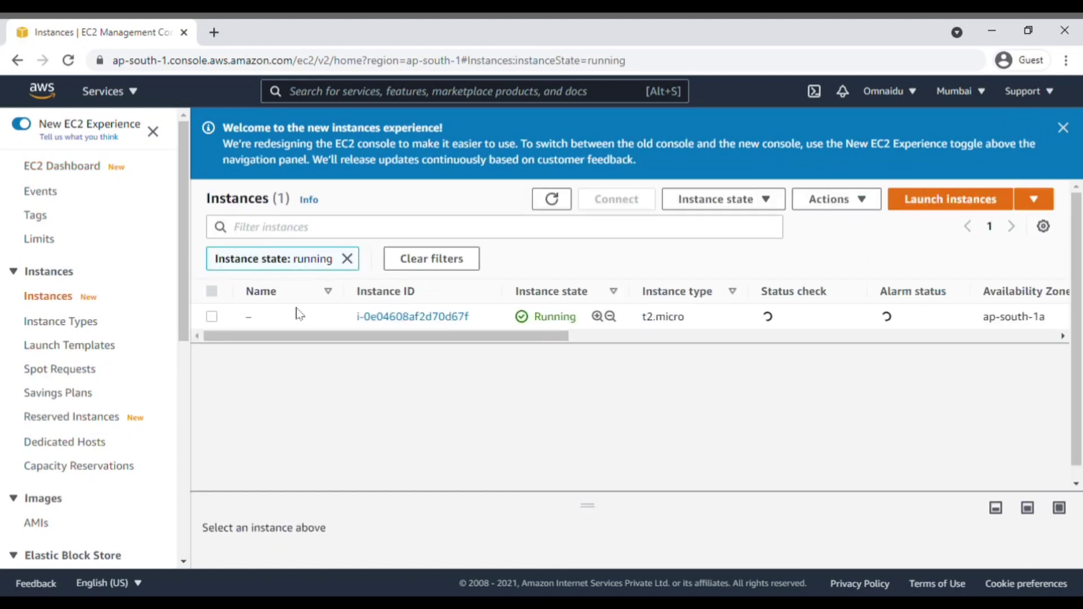
{"action": "left_click", "coordinate": [211, 317]}
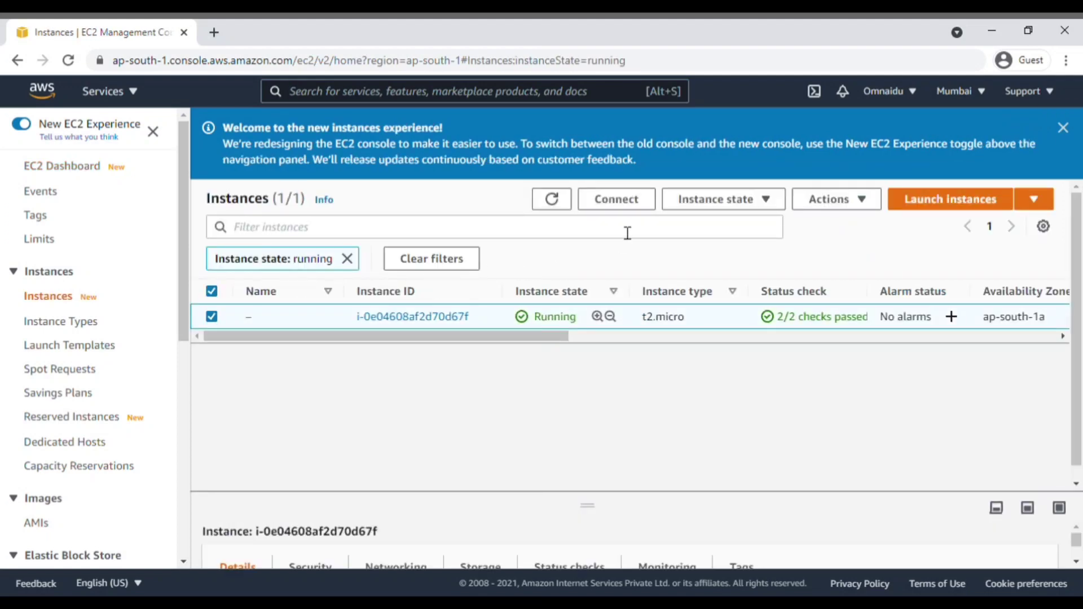
{"action": "left_click", "coordinate": [725, 199]}
{"action": "left_click", "coordinate": [712, 321]}
{"action": "left_click", "coordinate": [831, 425]}
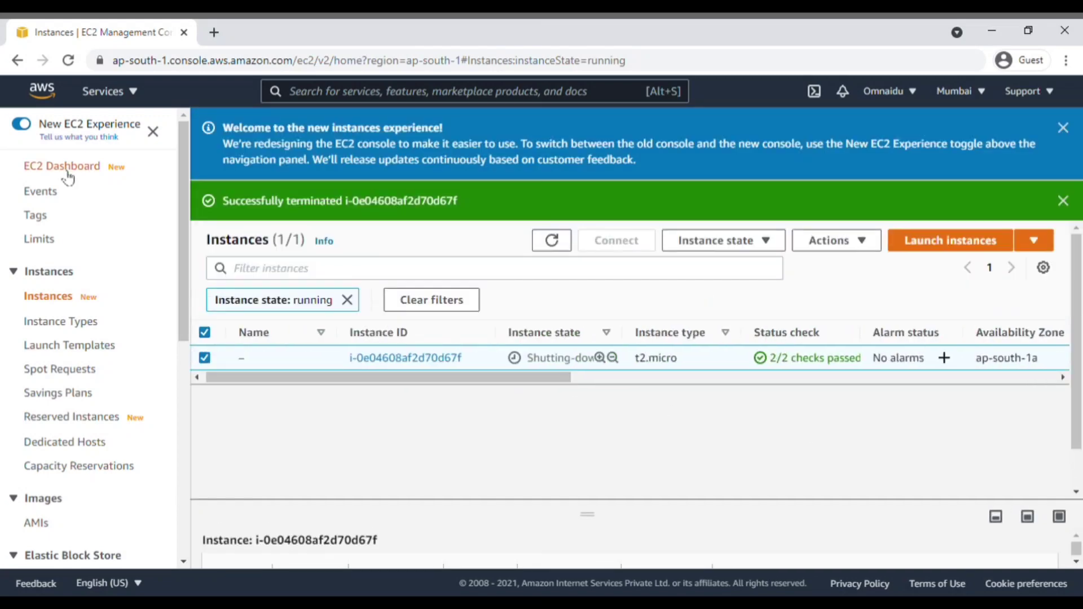
Step: Delete the 30 GiB EBS volume
{"action": "left_click", "coordinate": [69, 167]}
{"action": "left_click", "coordinate": [548, 440]}
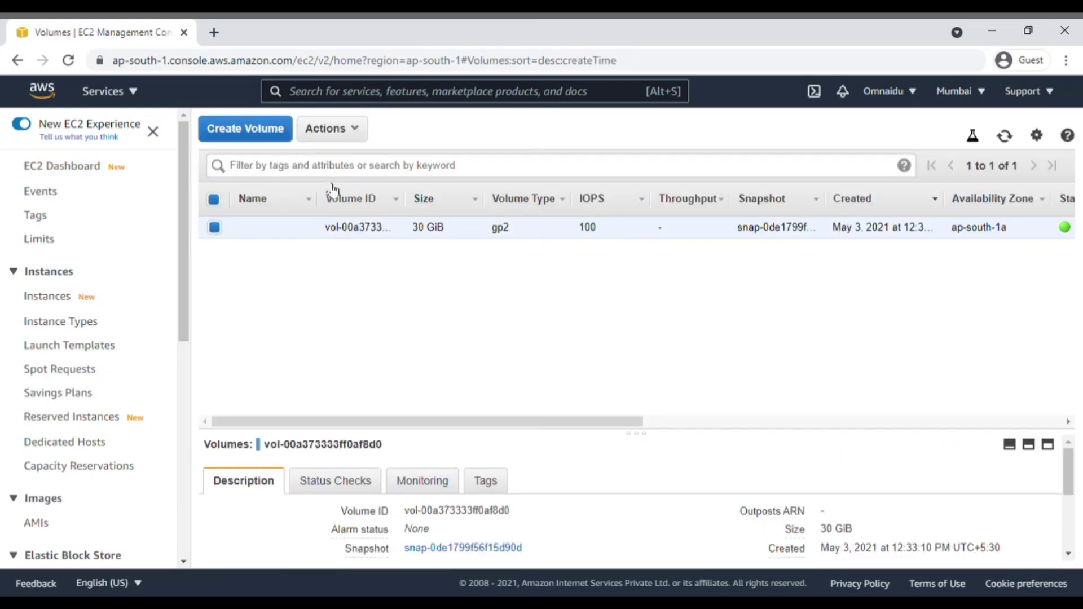
{"action": "left_click", "coordinate": [348, 135]}
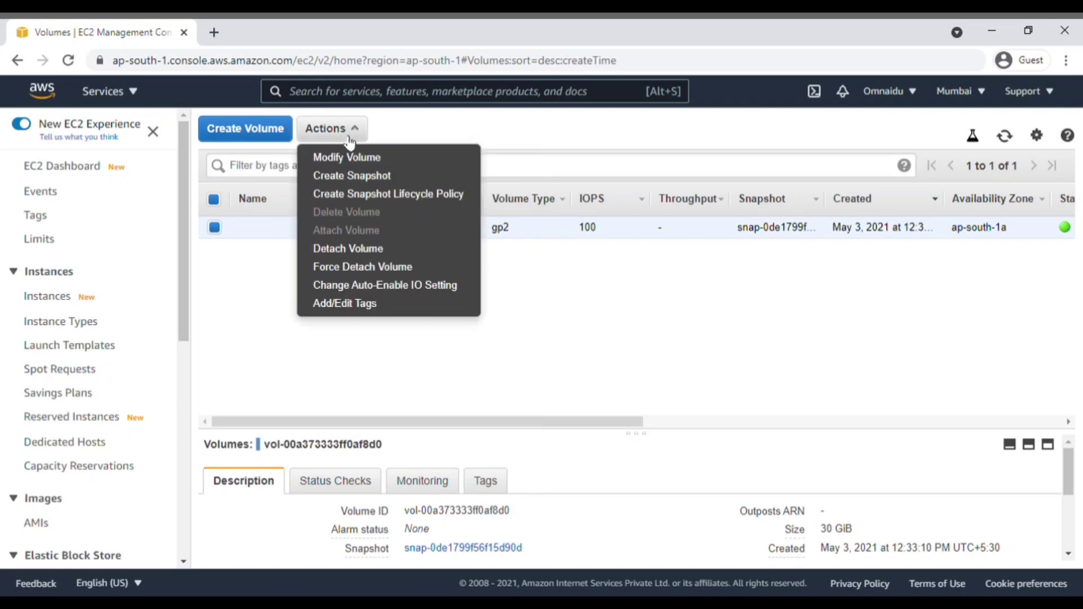
{"action": "left_click", "coordinate": [249, 272]}
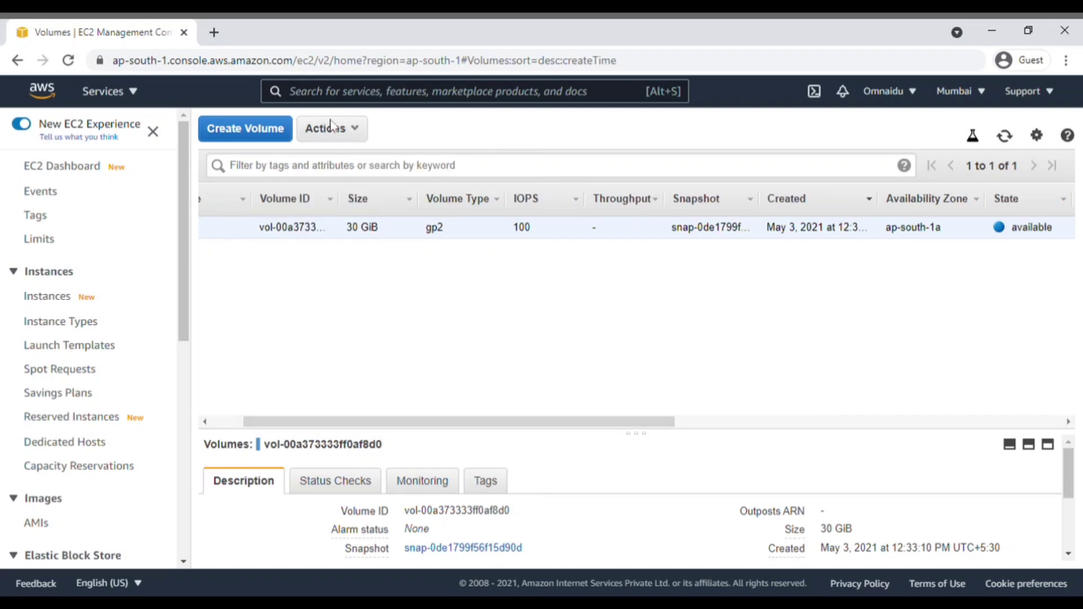
{"action": "left_click", "coordinate": [331, 126]}
{"action": "left_click", "coordinate": [345, 210]}
{"action": "left_click", "coordinate": [749, 394]}
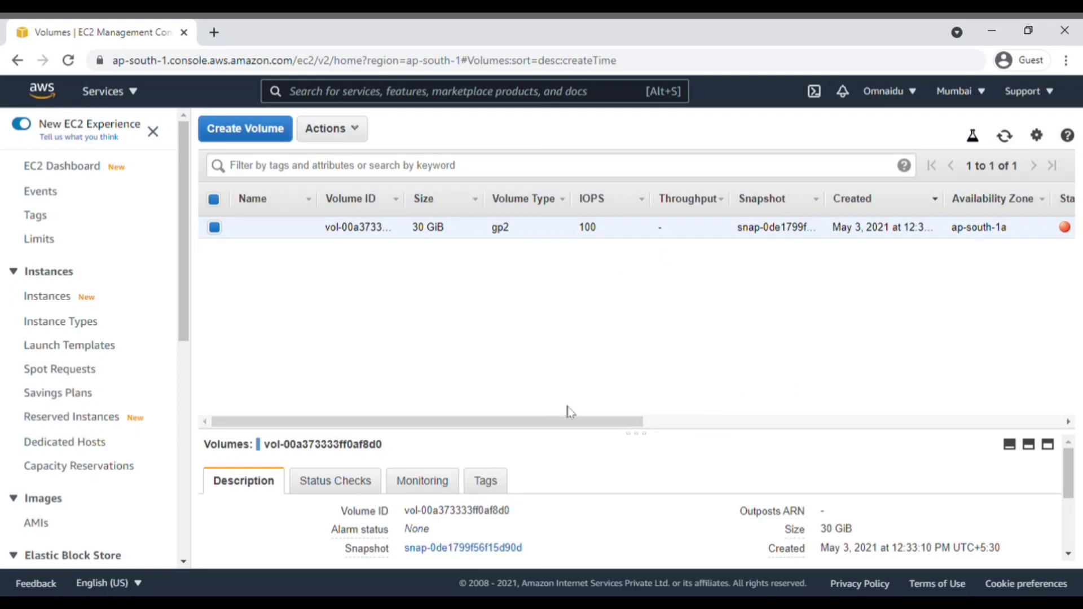
Step: Delete the CyberPanel security group and refresh the EC2 Dashboard resource counts
{"action": "left_click", "coordinate": [85, 168]}
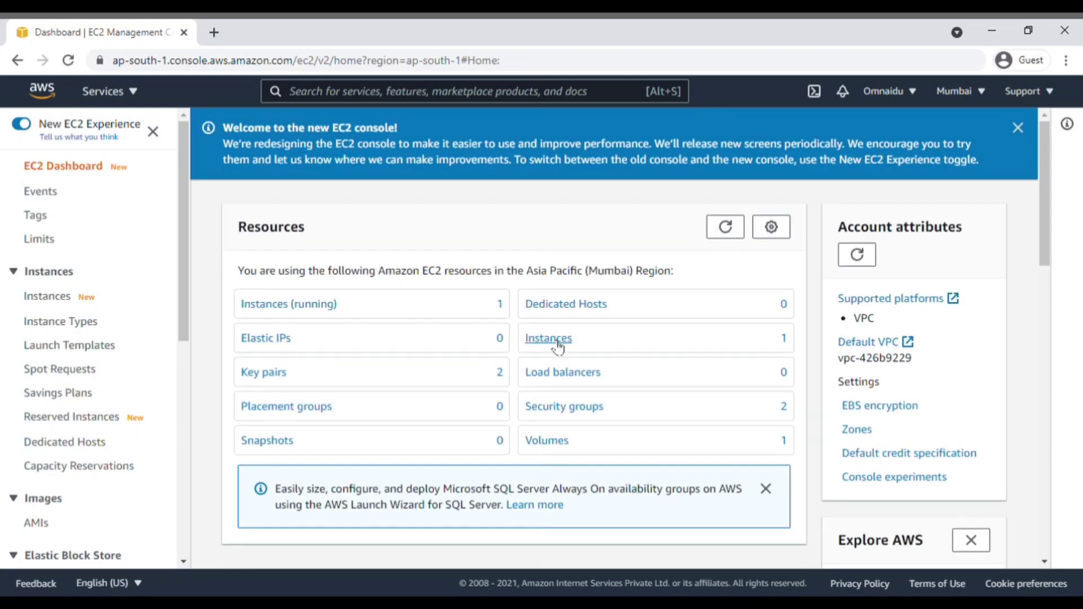
{"action": "left_click", "coordinate": [572, 412]}
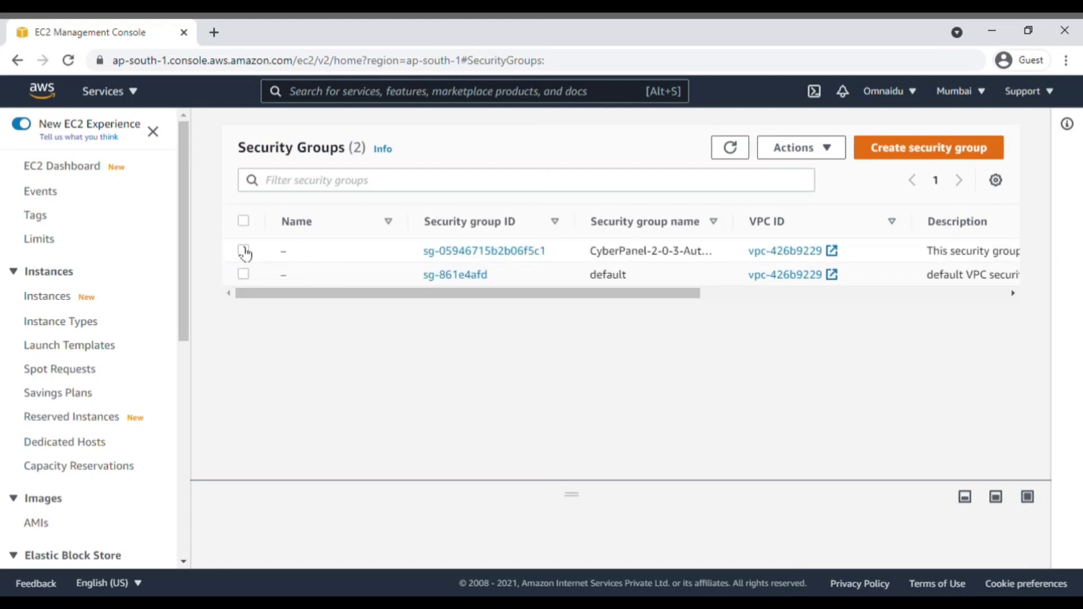
{"action": "left_click", "coordinate": [243, 250]}
{"action": "left_click", "coordinate": [795, 148]}
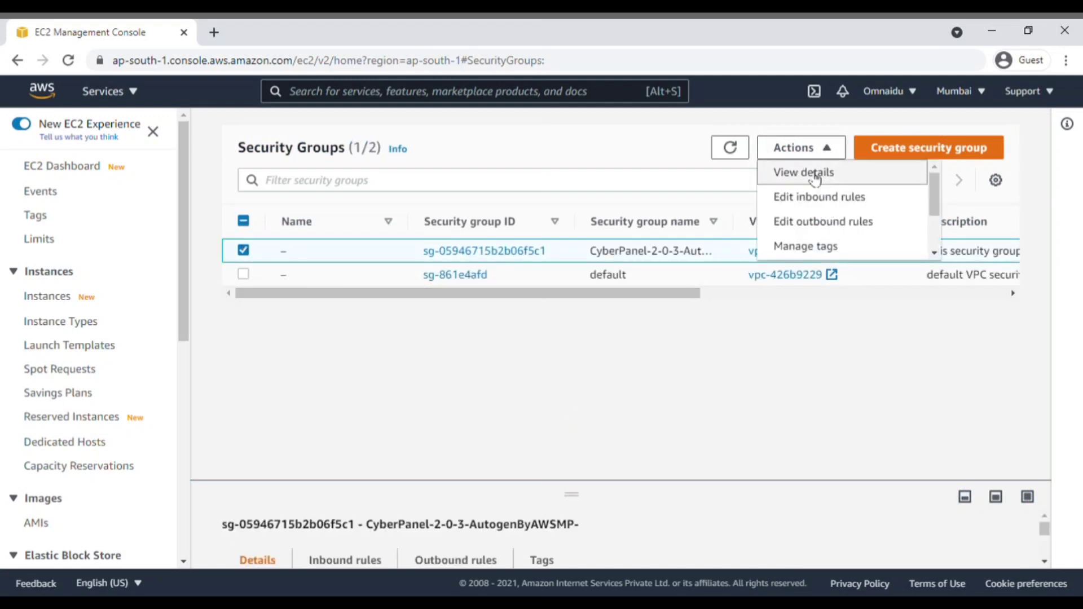
{"action": "scroll", "coordinate": [824, 198], "scroll_direction": "down", "scroll_amount": 3}
{"action": "left_click", "coordinate": [839, 247]}
{"action": "left_click", "coordinate": [1007, 398]}
{"action": "left_click", "coordinate": [98, 167]}
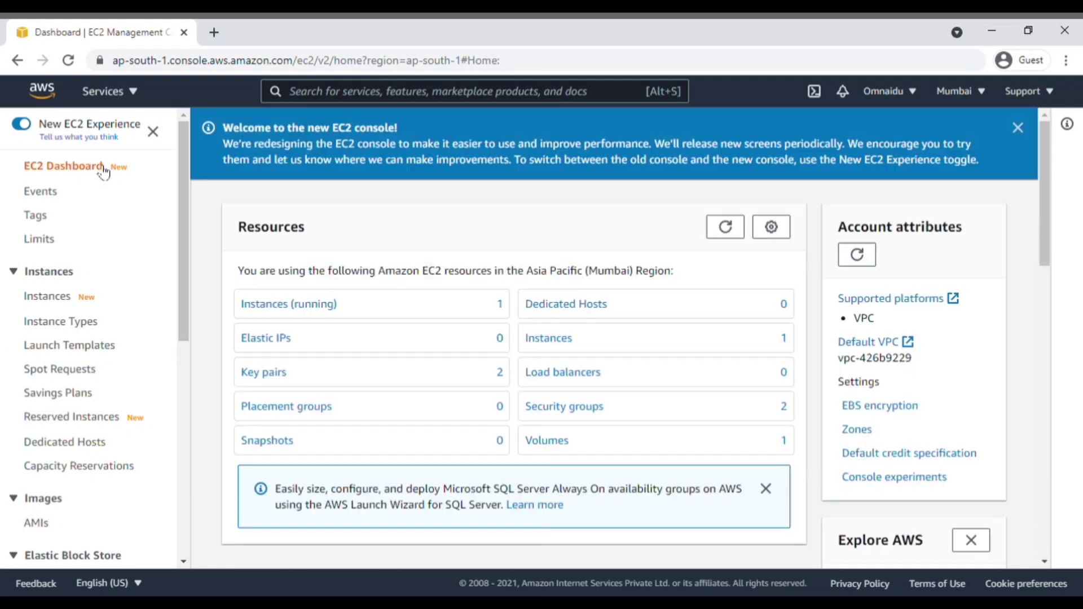
{"action": "left_click", "coordinate": [727, 230]}
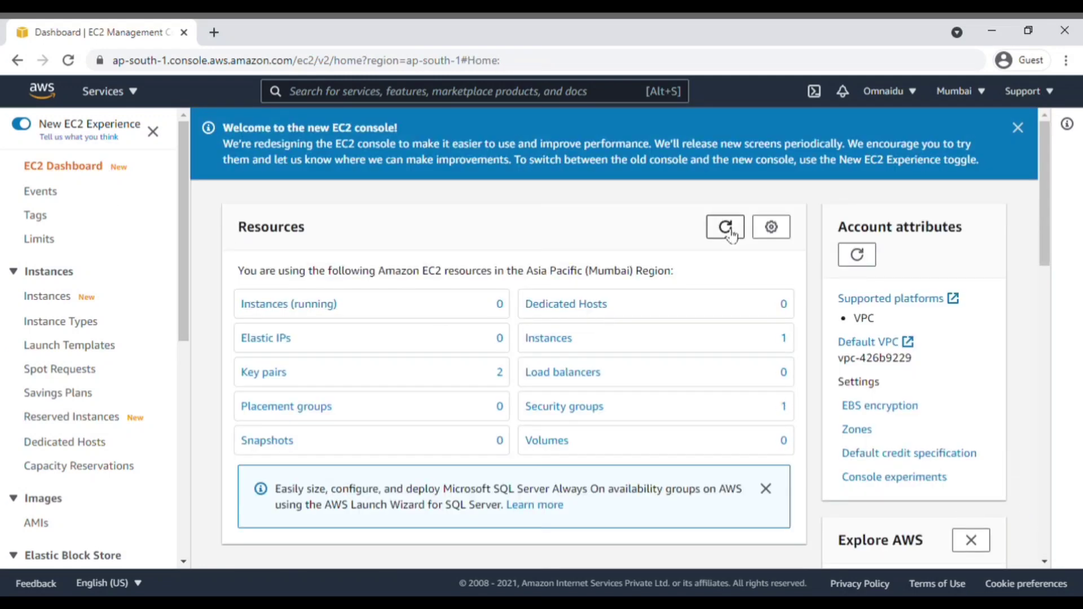